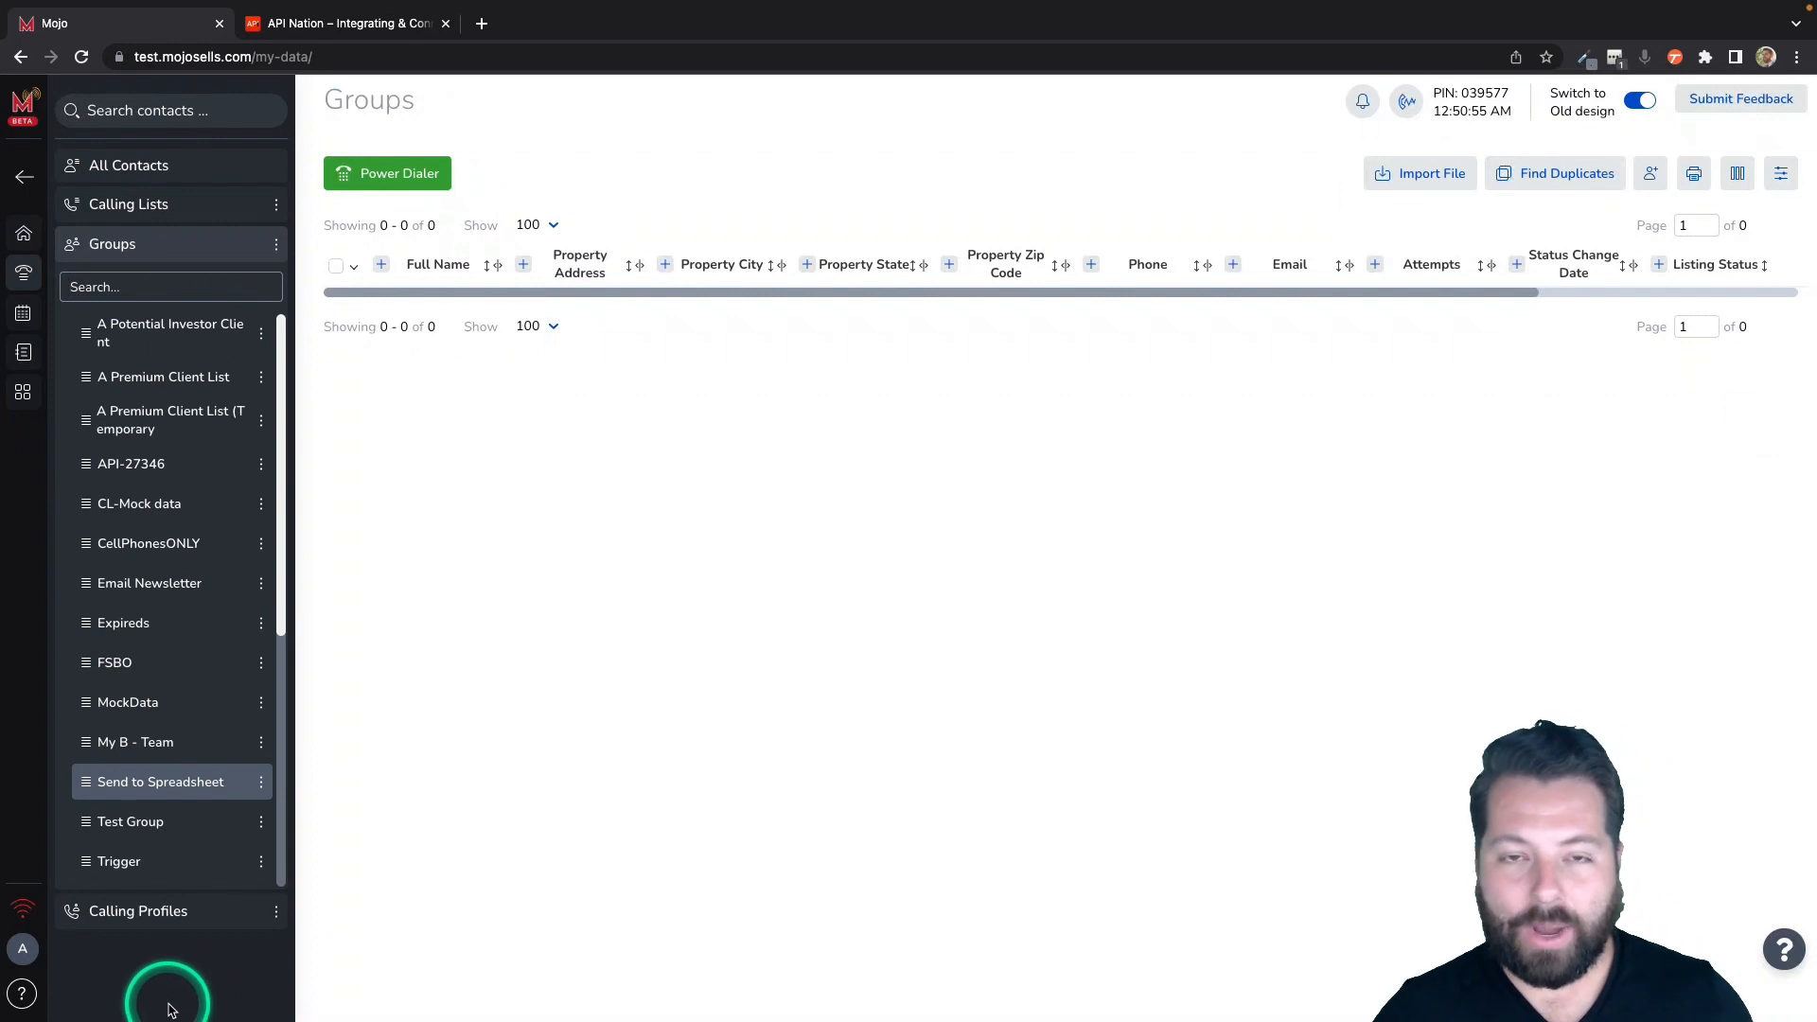
# View the support options in the Mojo Help Hub and close it
pyautogui.click(33, 999)
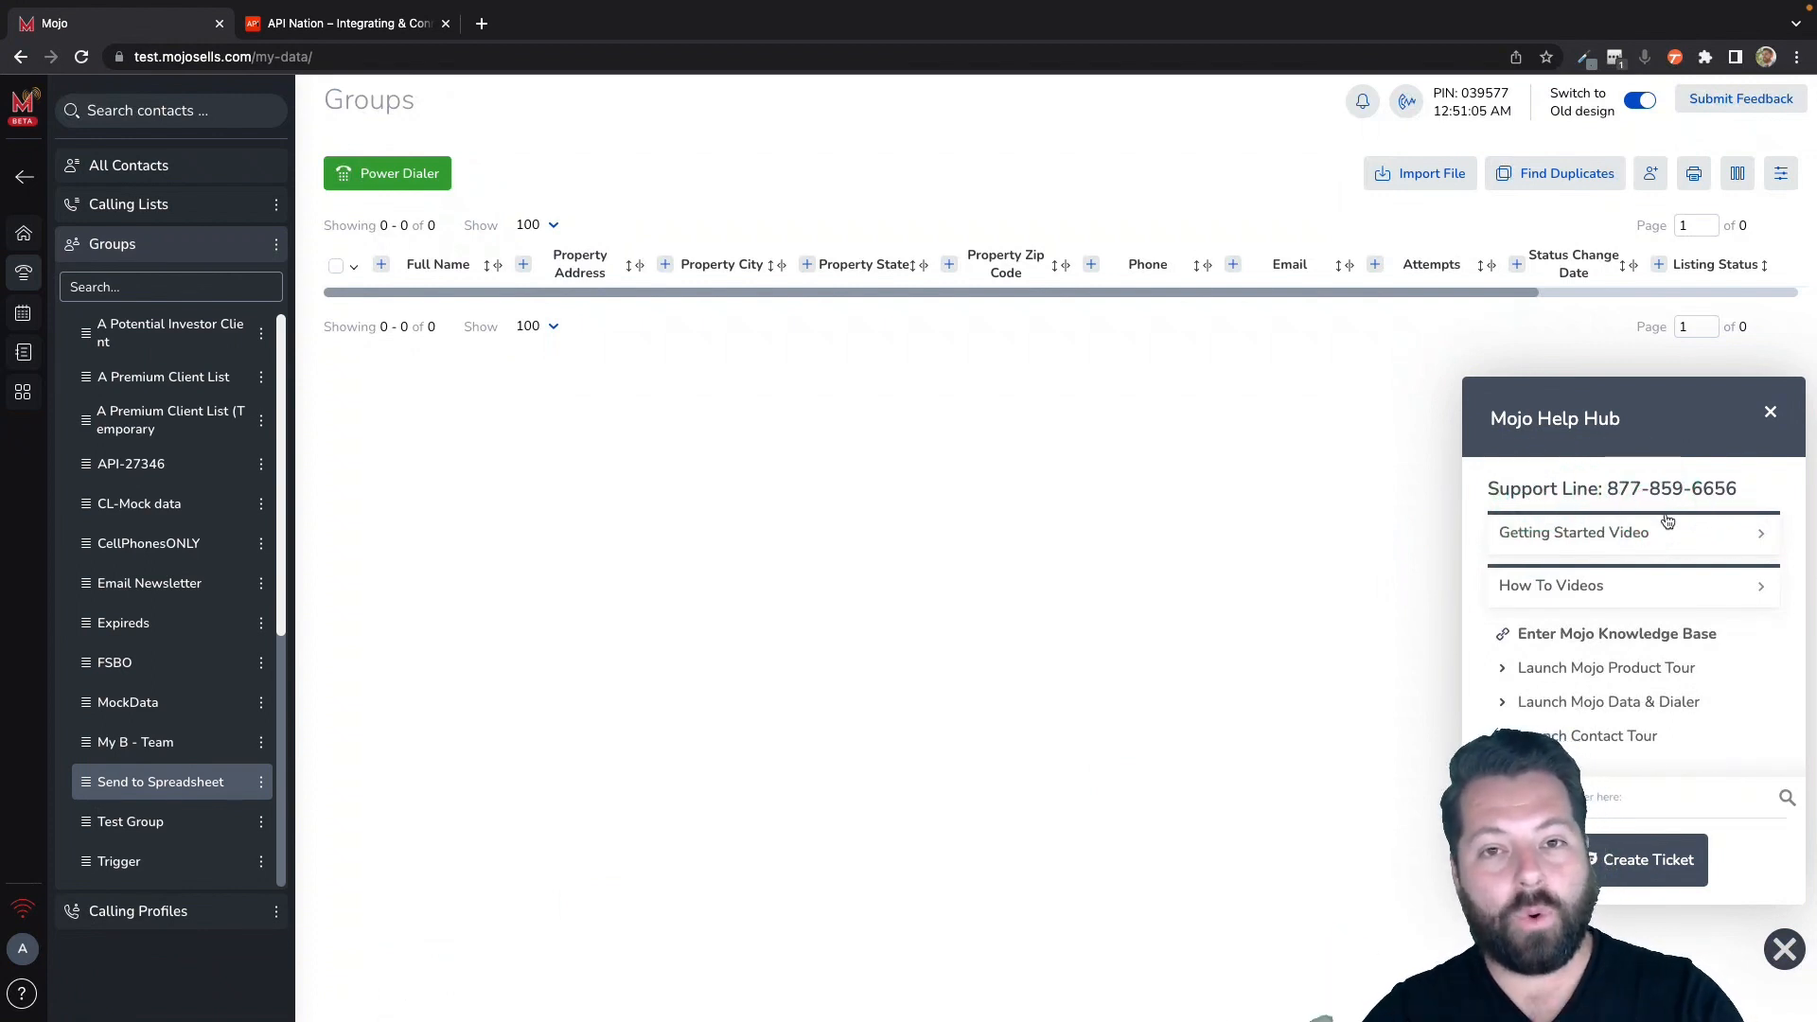
pyautogui.click(1771, 415)
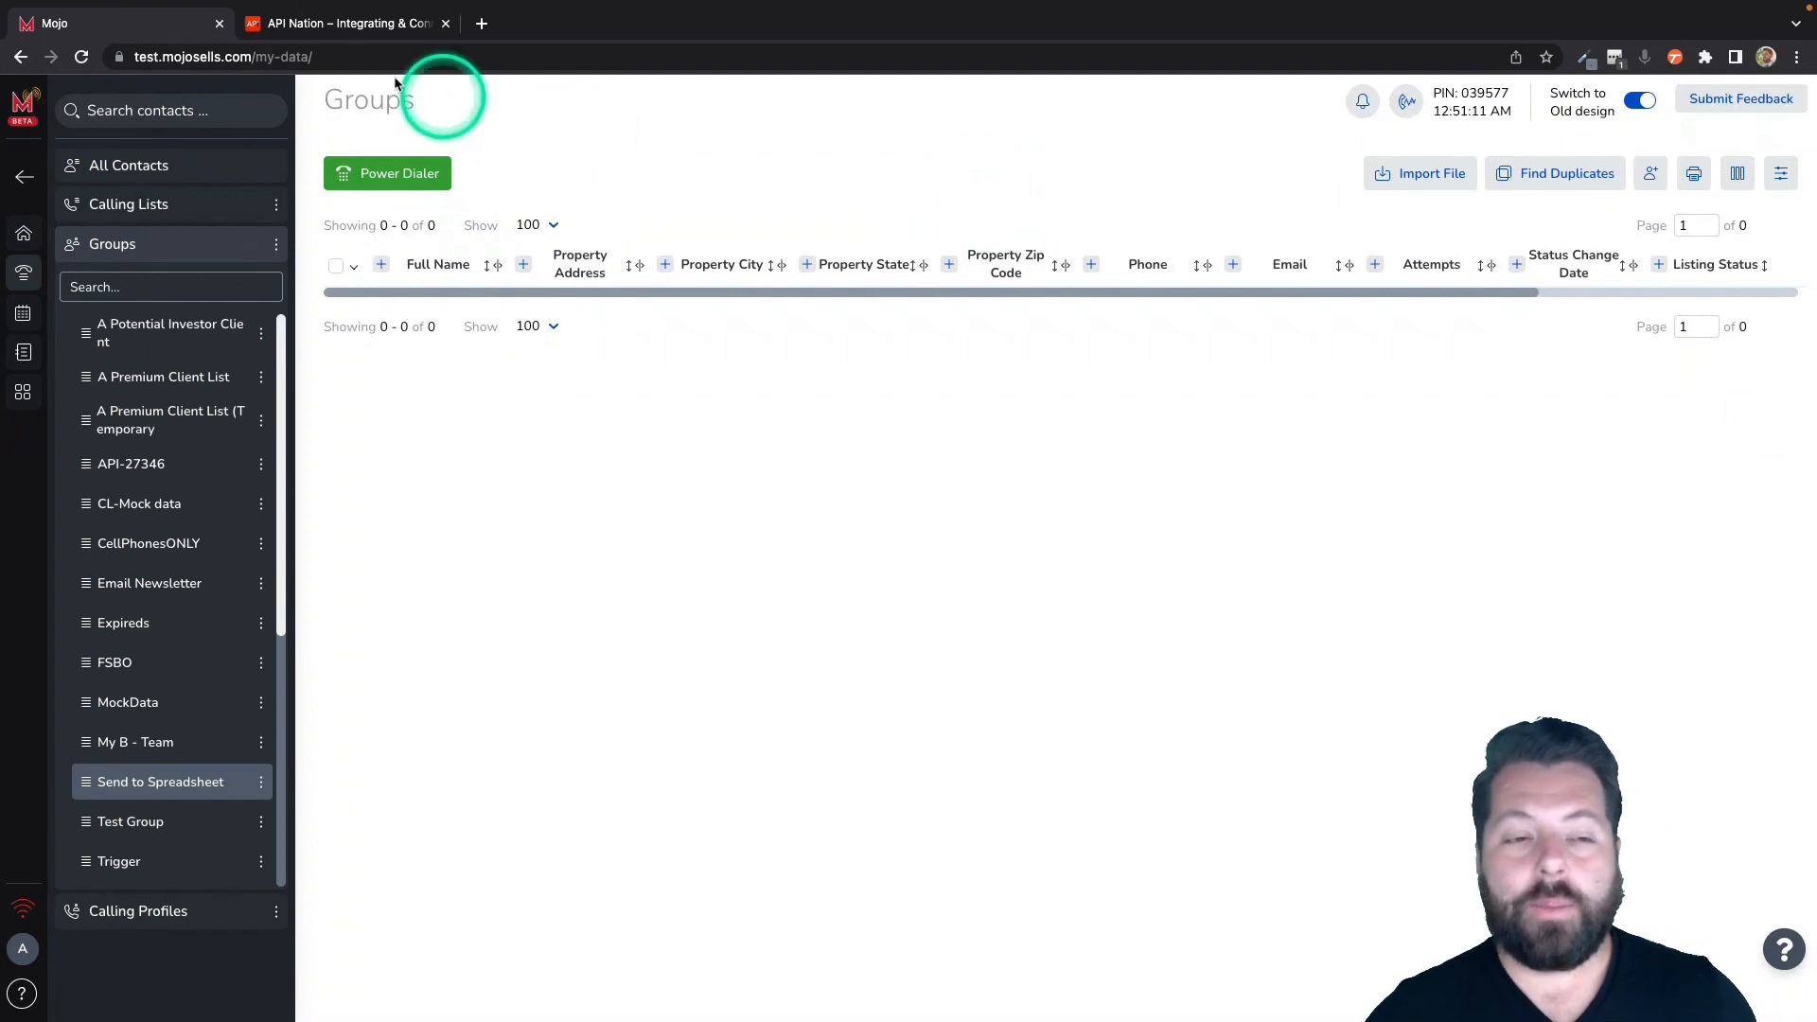
# Switch to the API Nation website, start syncing, and choose Mojo from the list of all applications
pyautogui.click(323, 25)
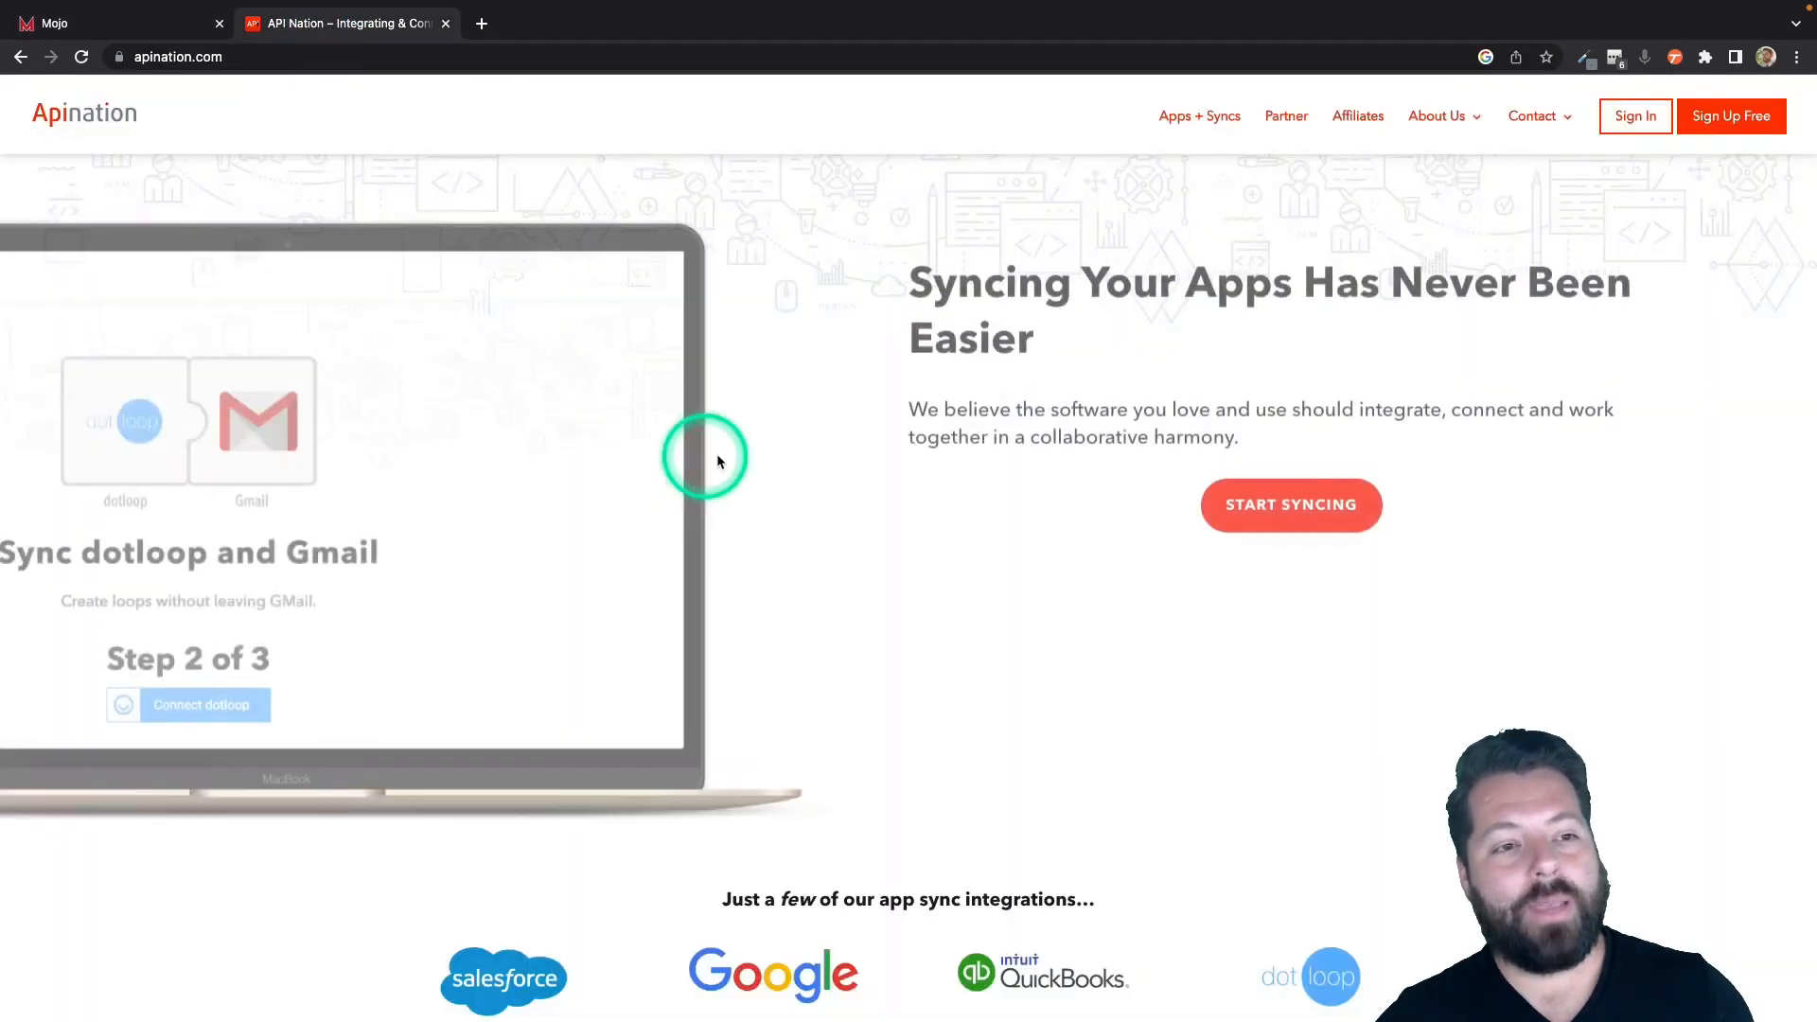
pyautogui.click(1313, 523)
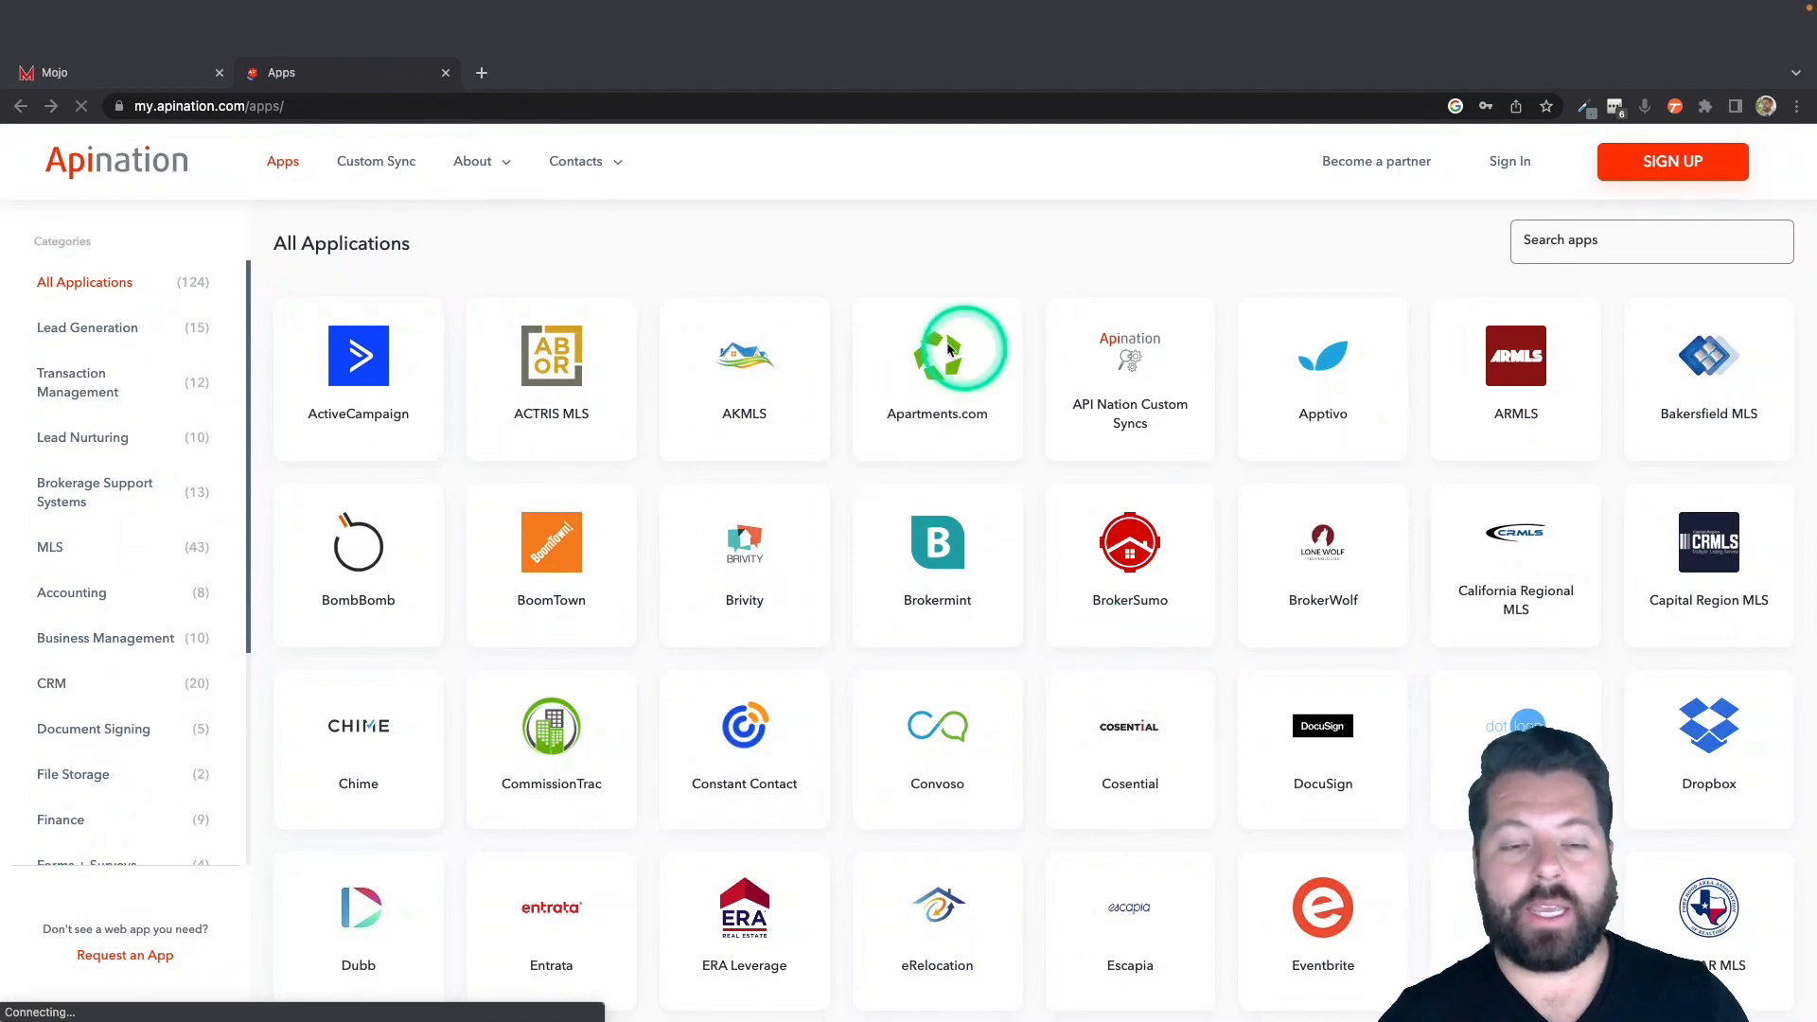
pyautogui.scroll(-10, 1032, 705)
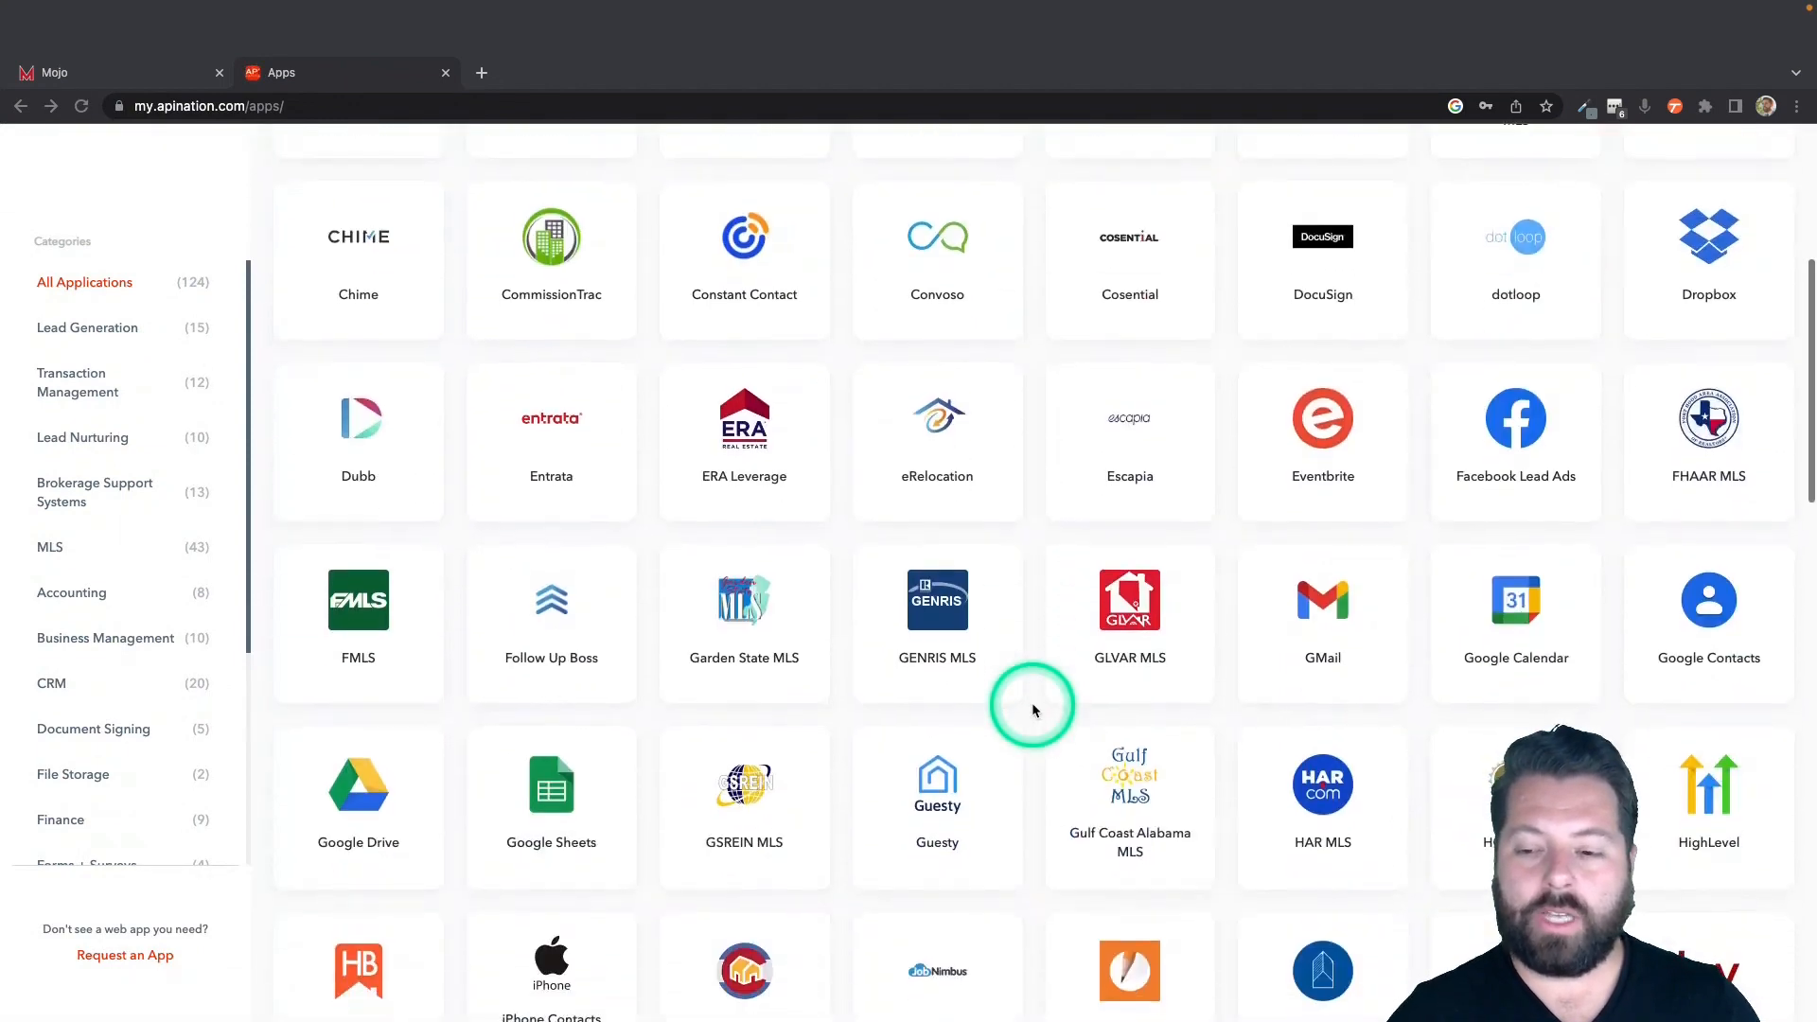
pyautogui.scroll(-2, 1032, 710)
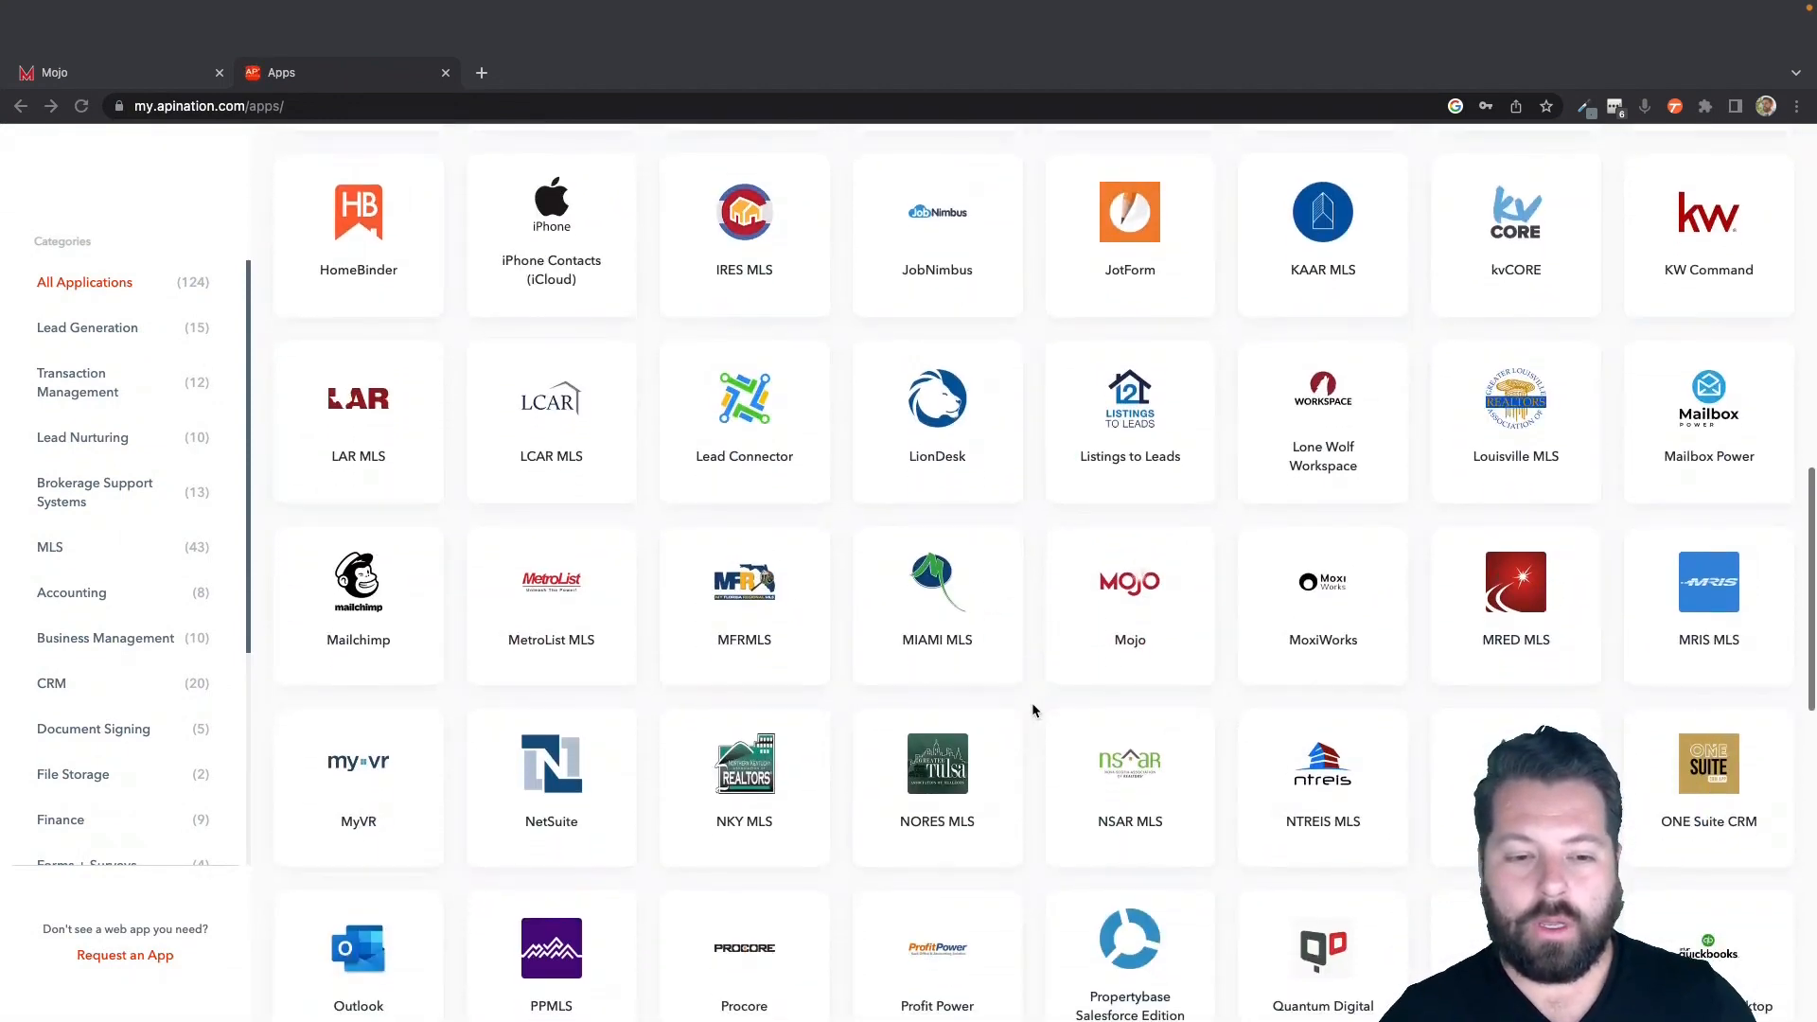
pyautogui.click(1127, 566)
pyautogui.click(1132, 558)
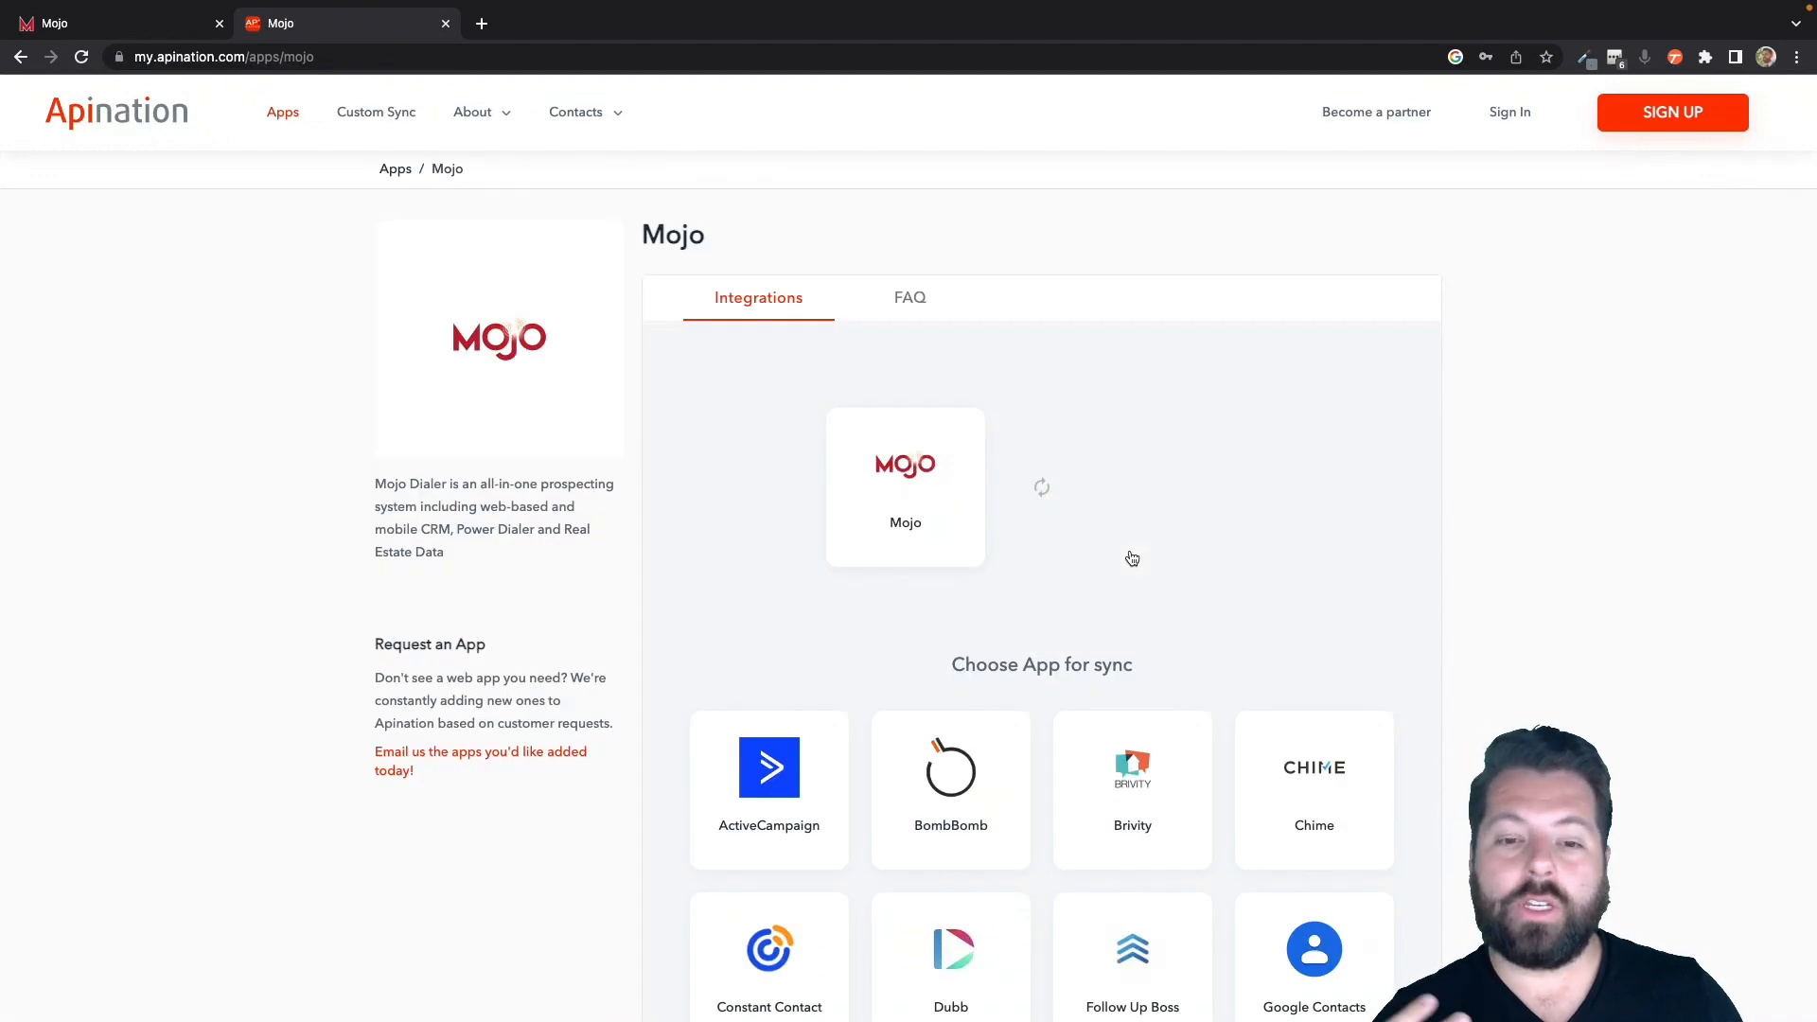
# Choose Google Sheets as the app to sync with Mojo and activate the "Mojo contacts to Google Sheets Spreadsheet" sync
pyautogui.scroll(-5, 1088, 454)
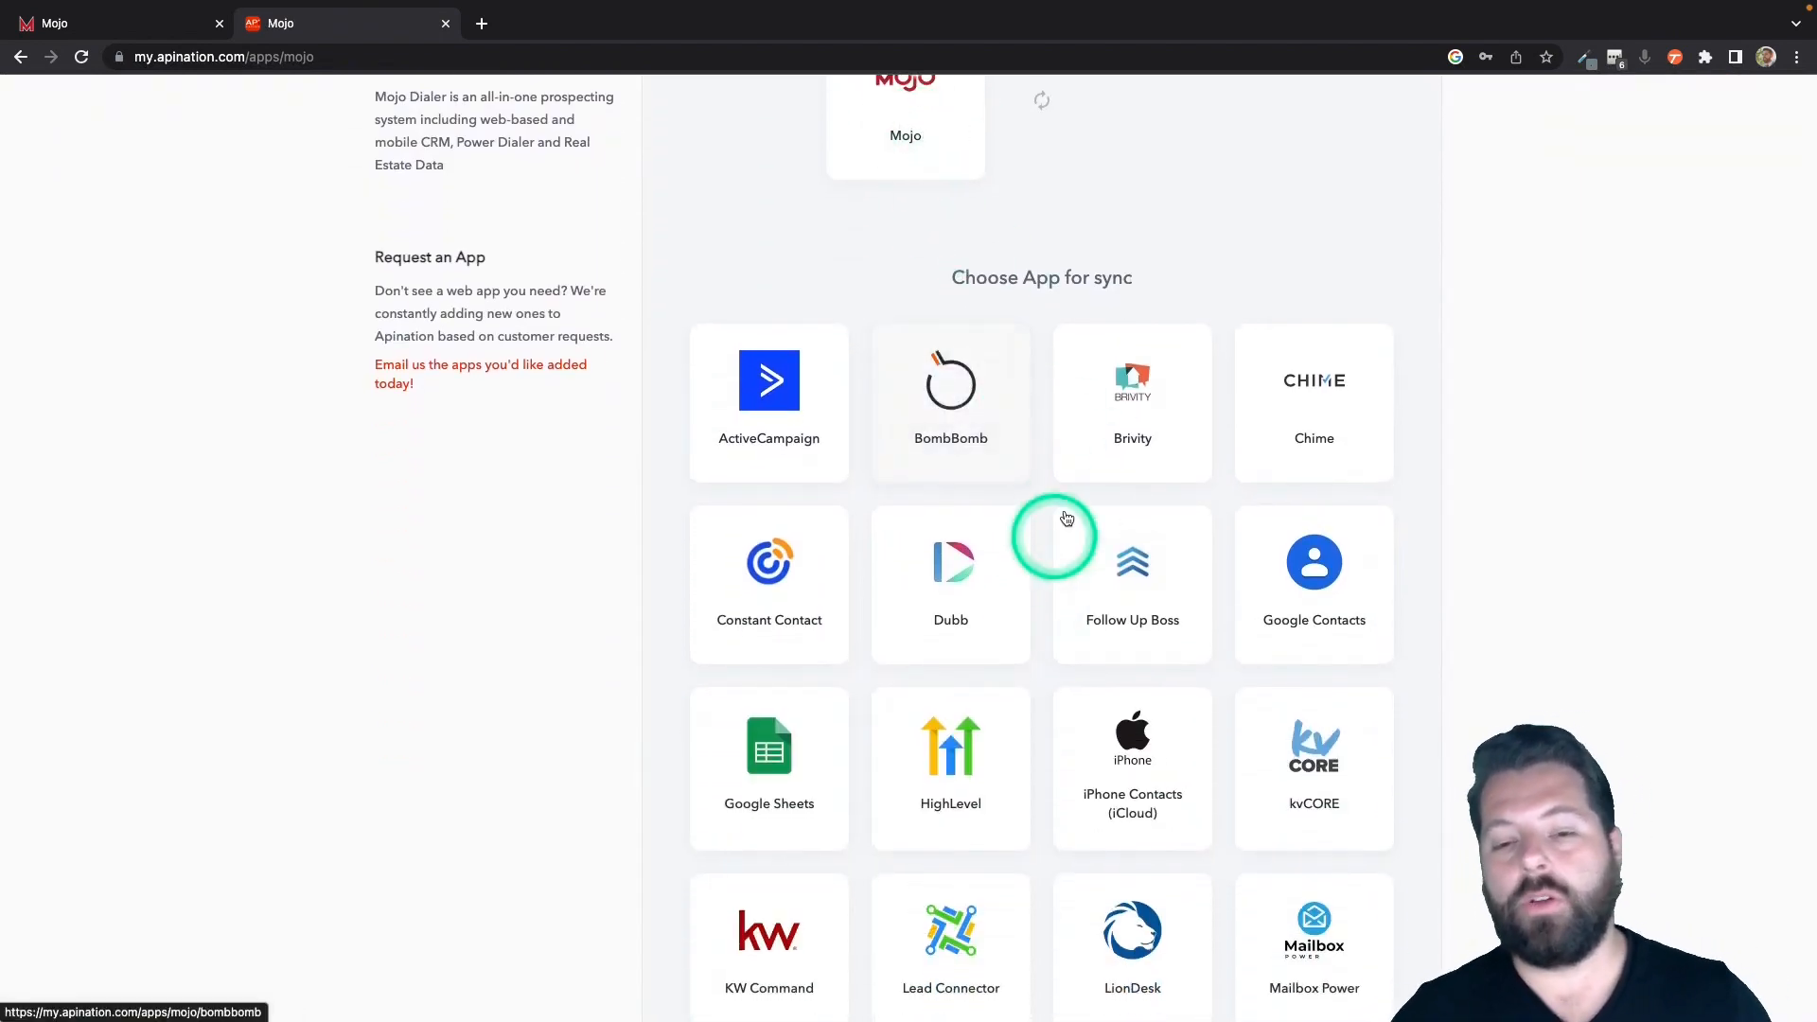
pyautogui.scroll(-2, 1043, 821)
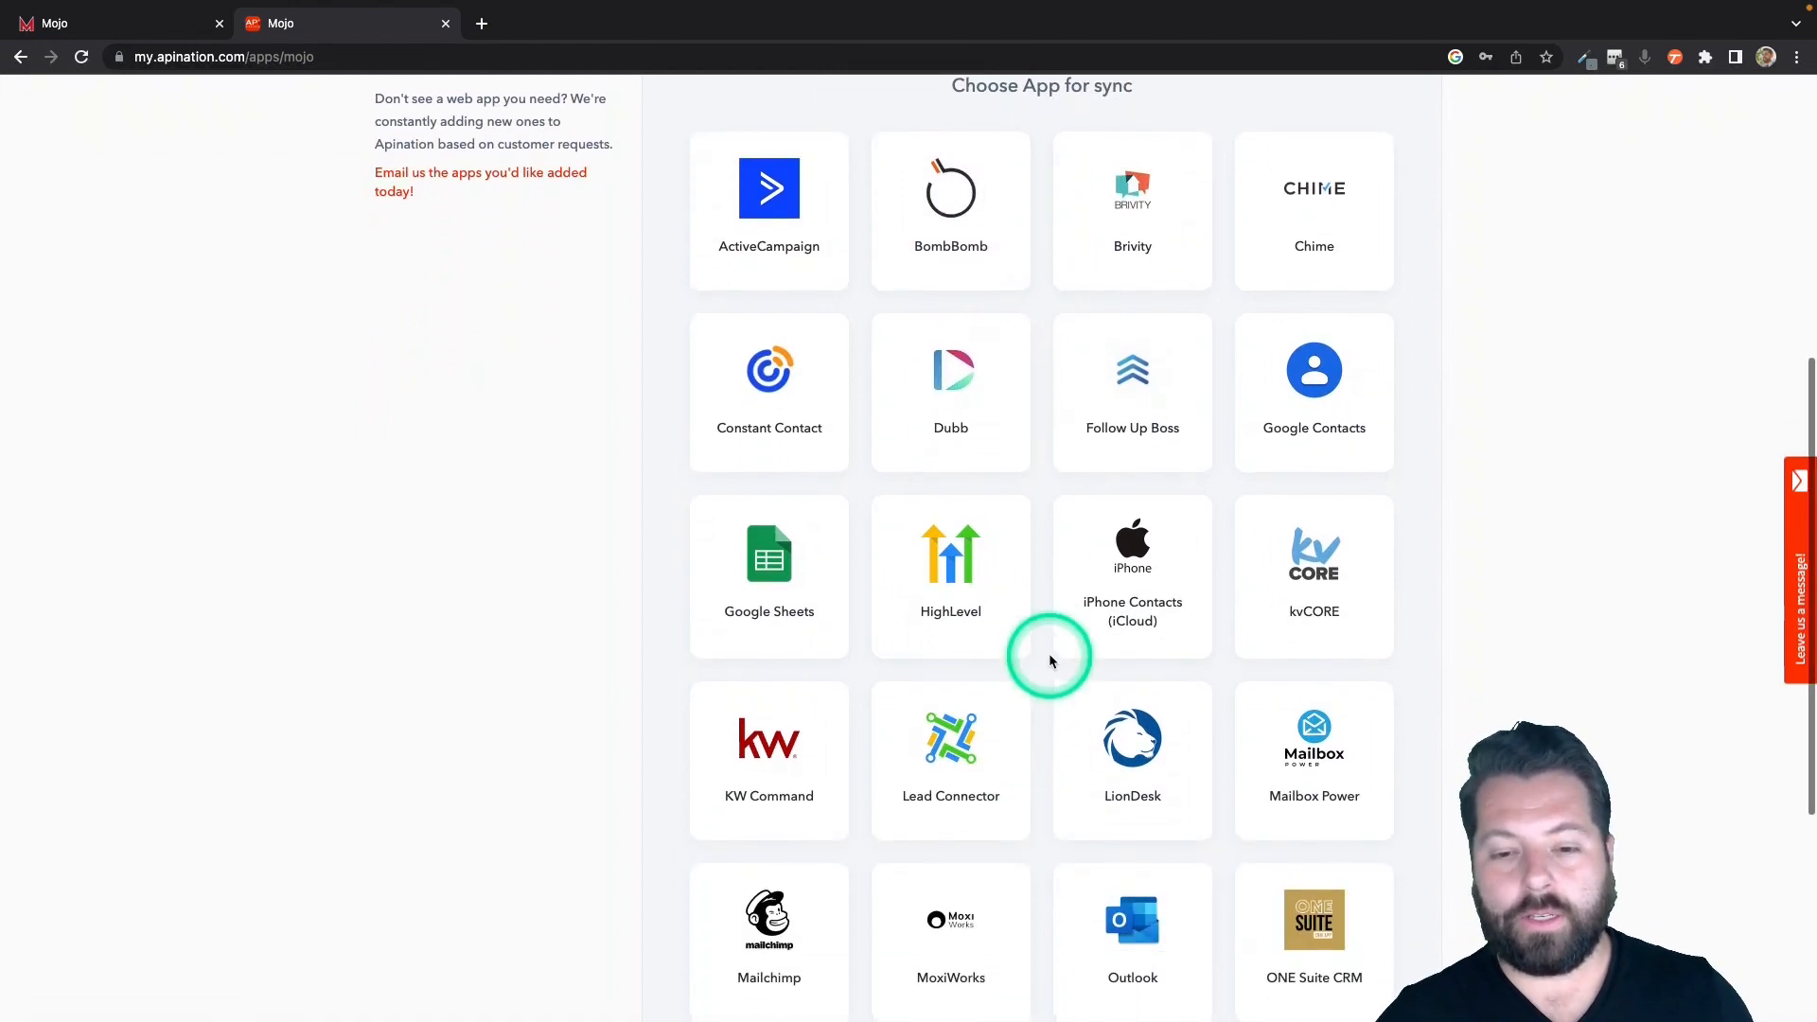
pyautogui.scroll(-2, 1031, 705)
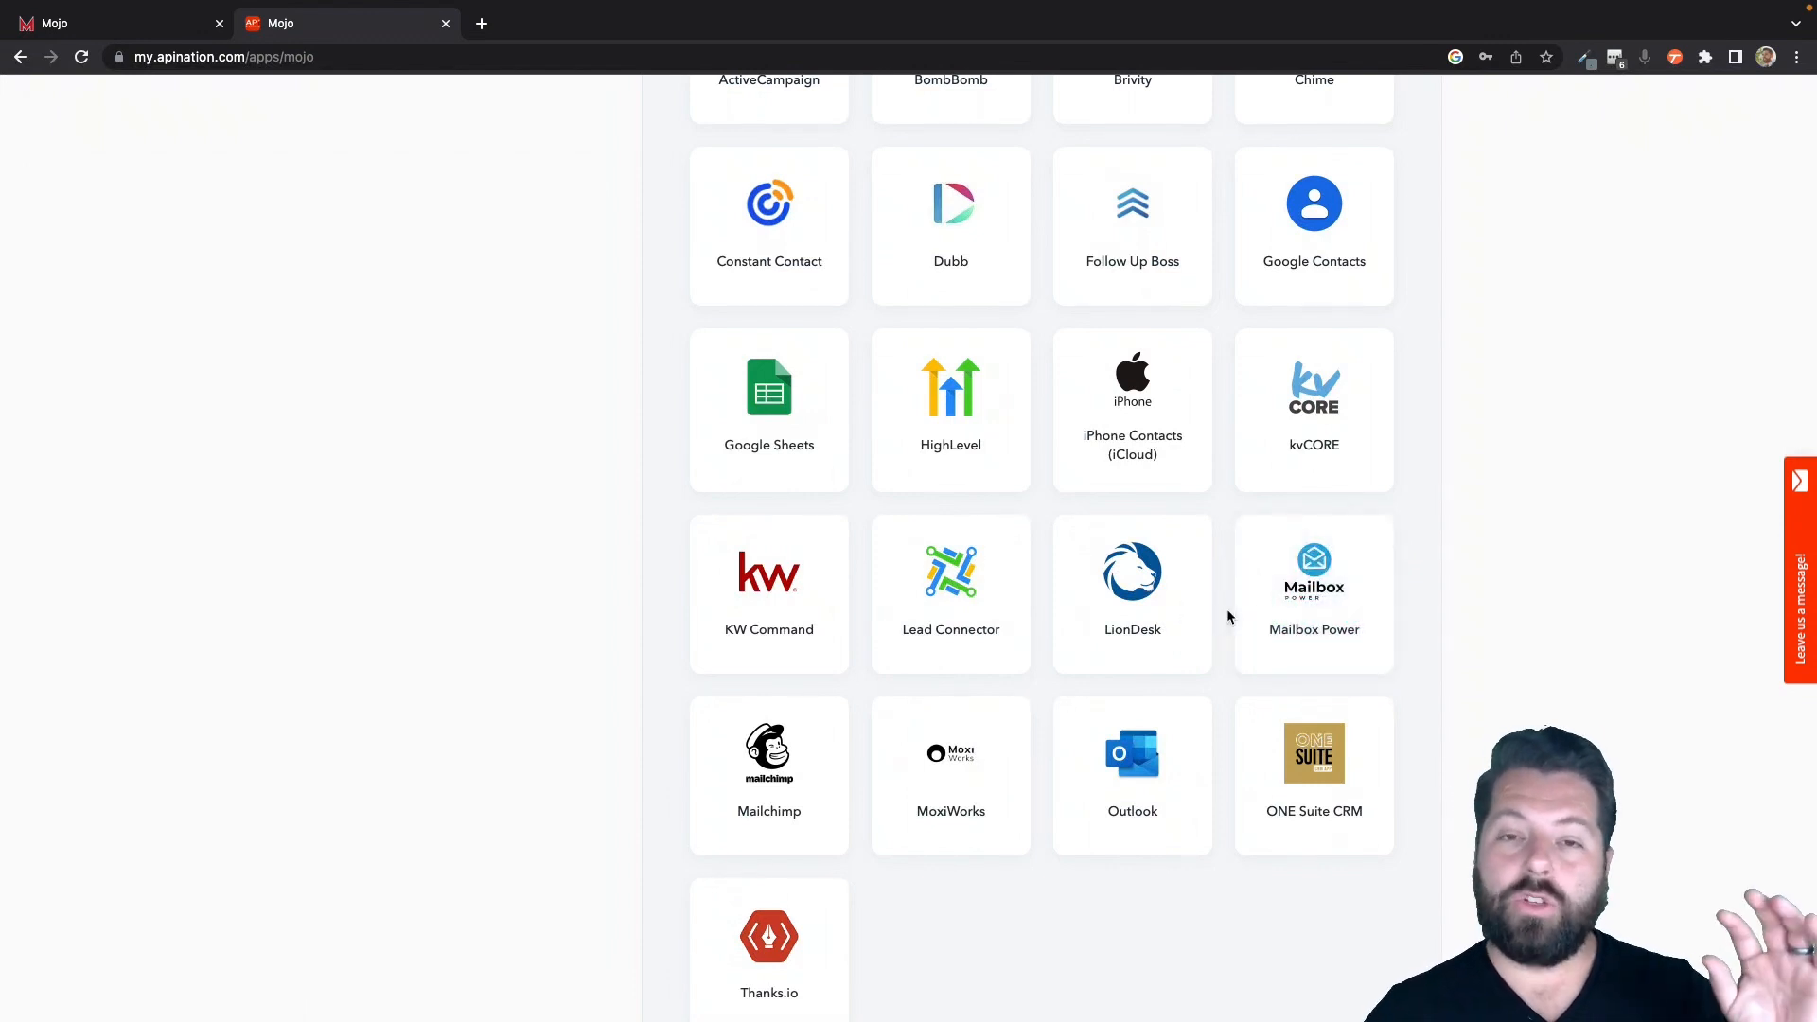
pyautogui.click(1313, 616)
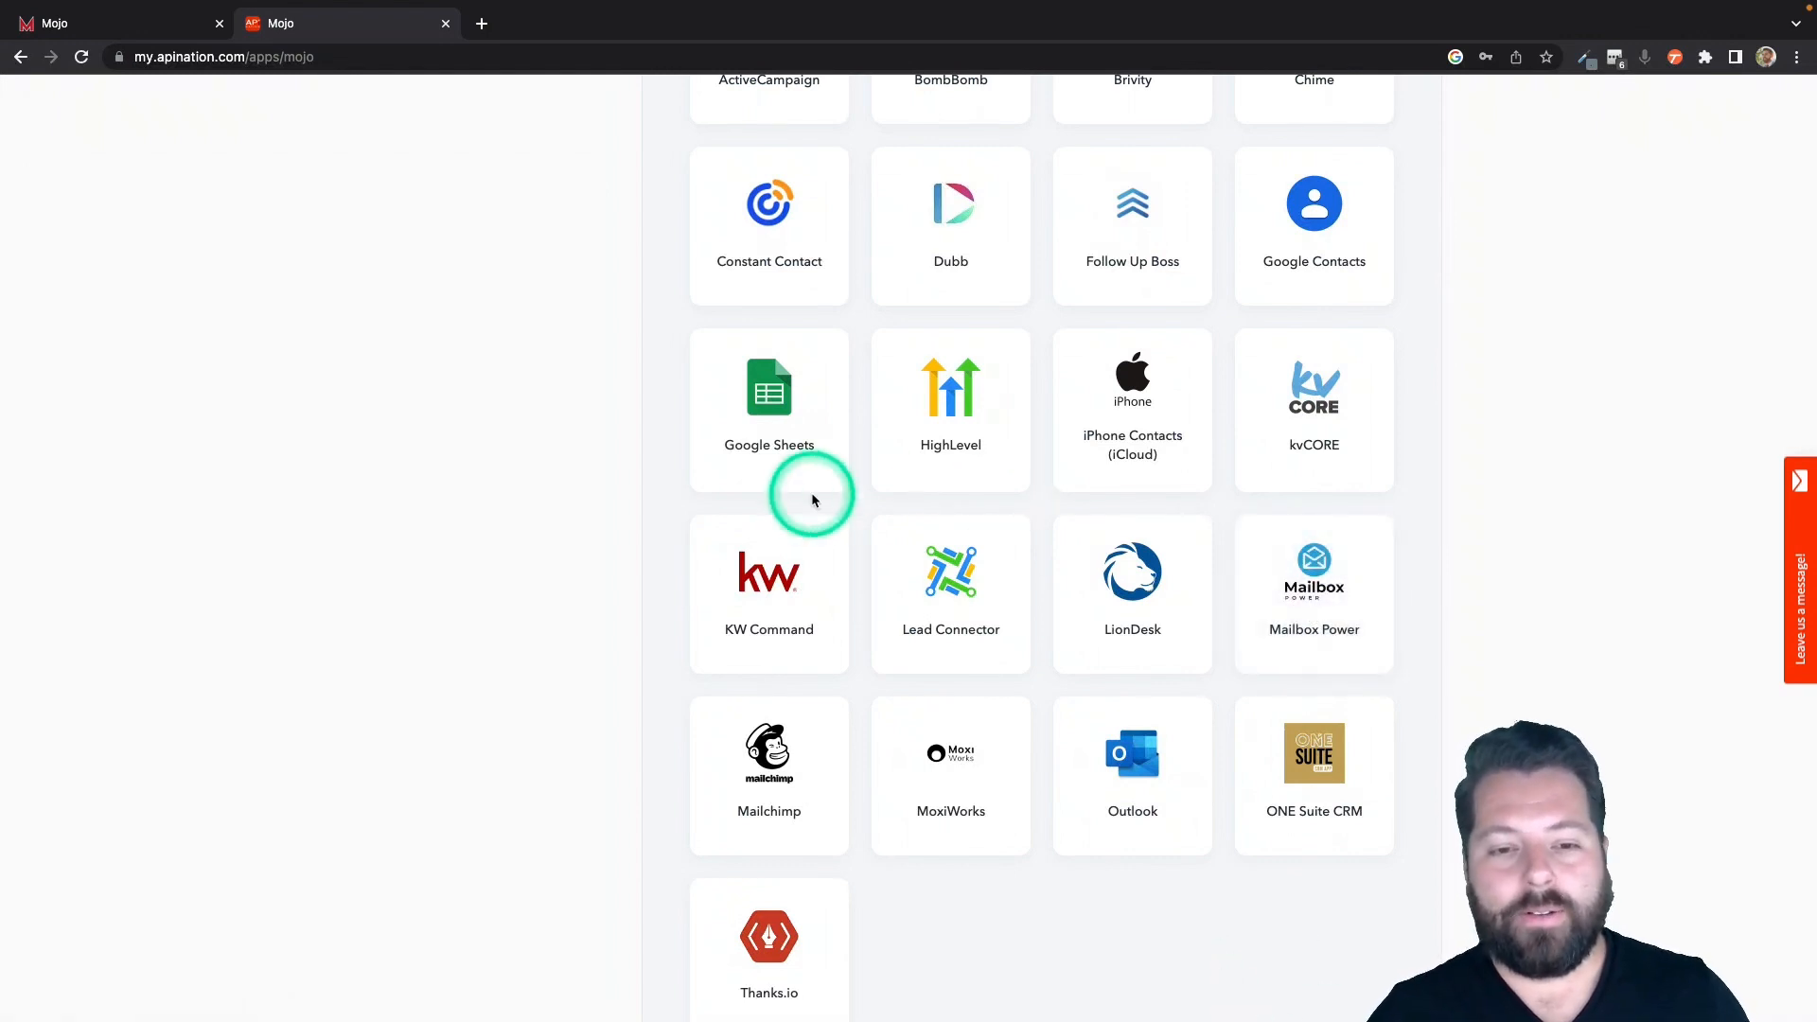
pyautogui.click(800, 405)
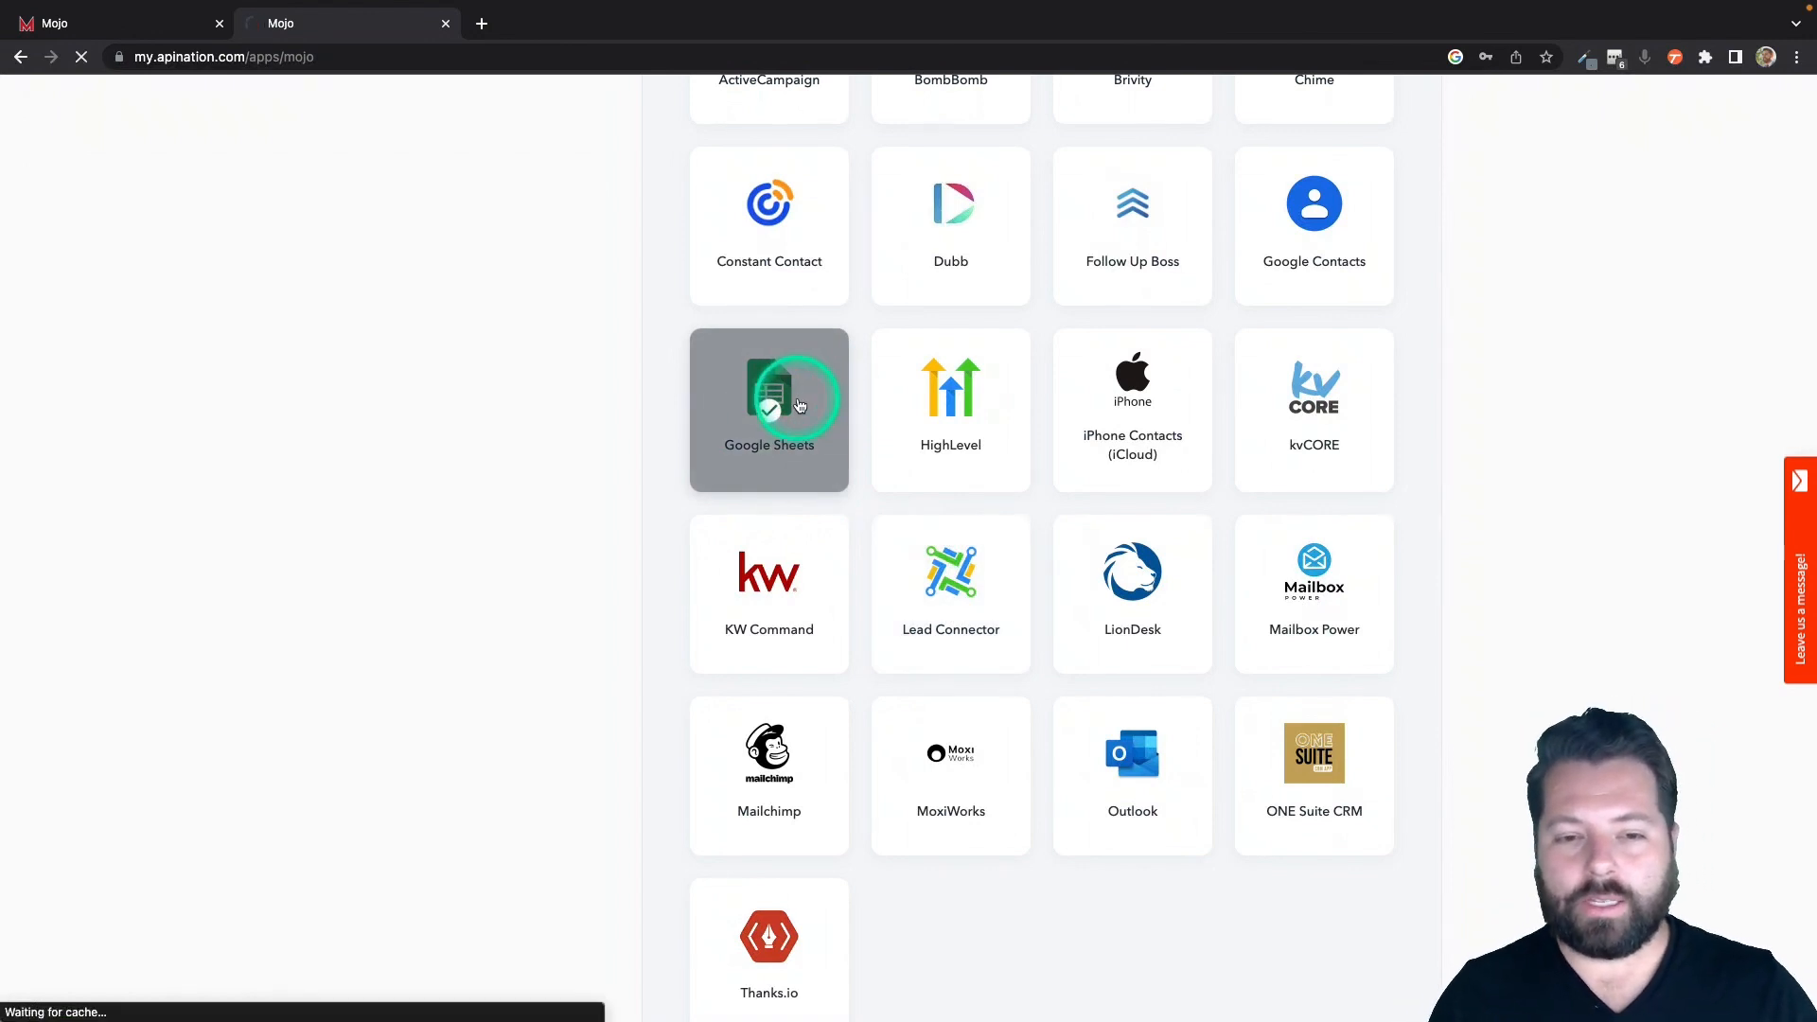
pyautogui.click(768, 407)
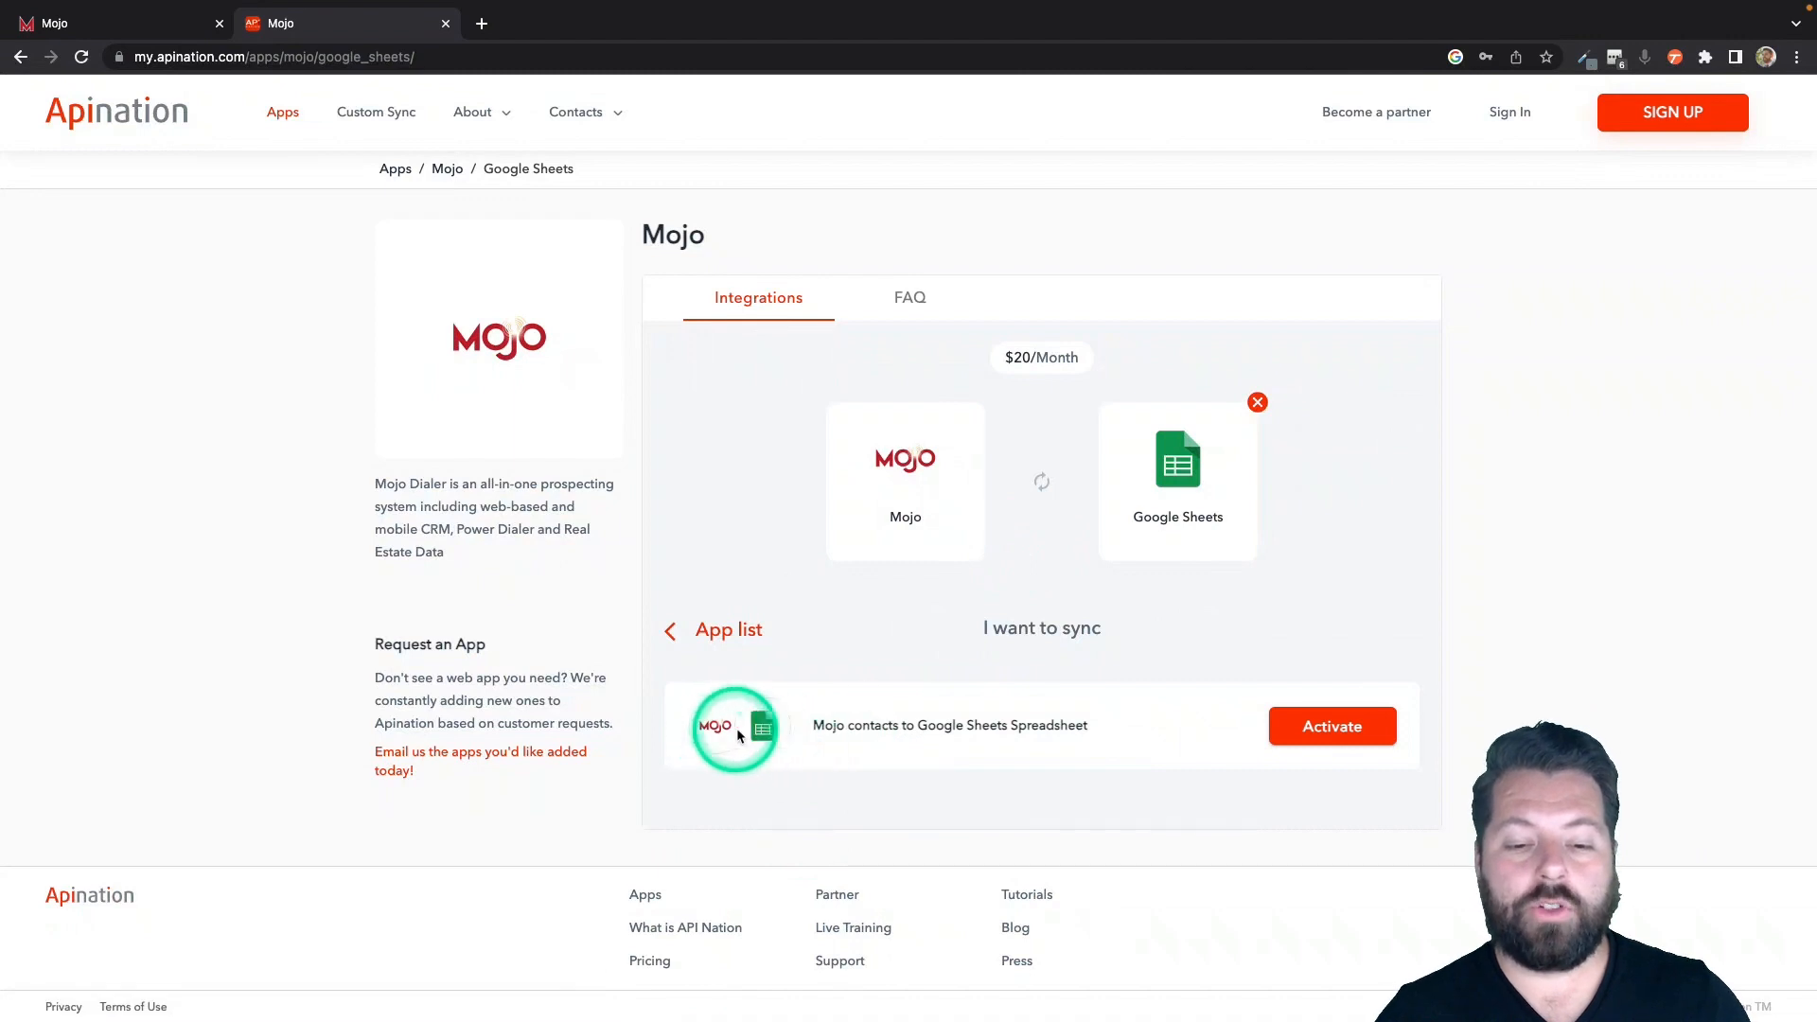
pyautogui.click(1353, 726)
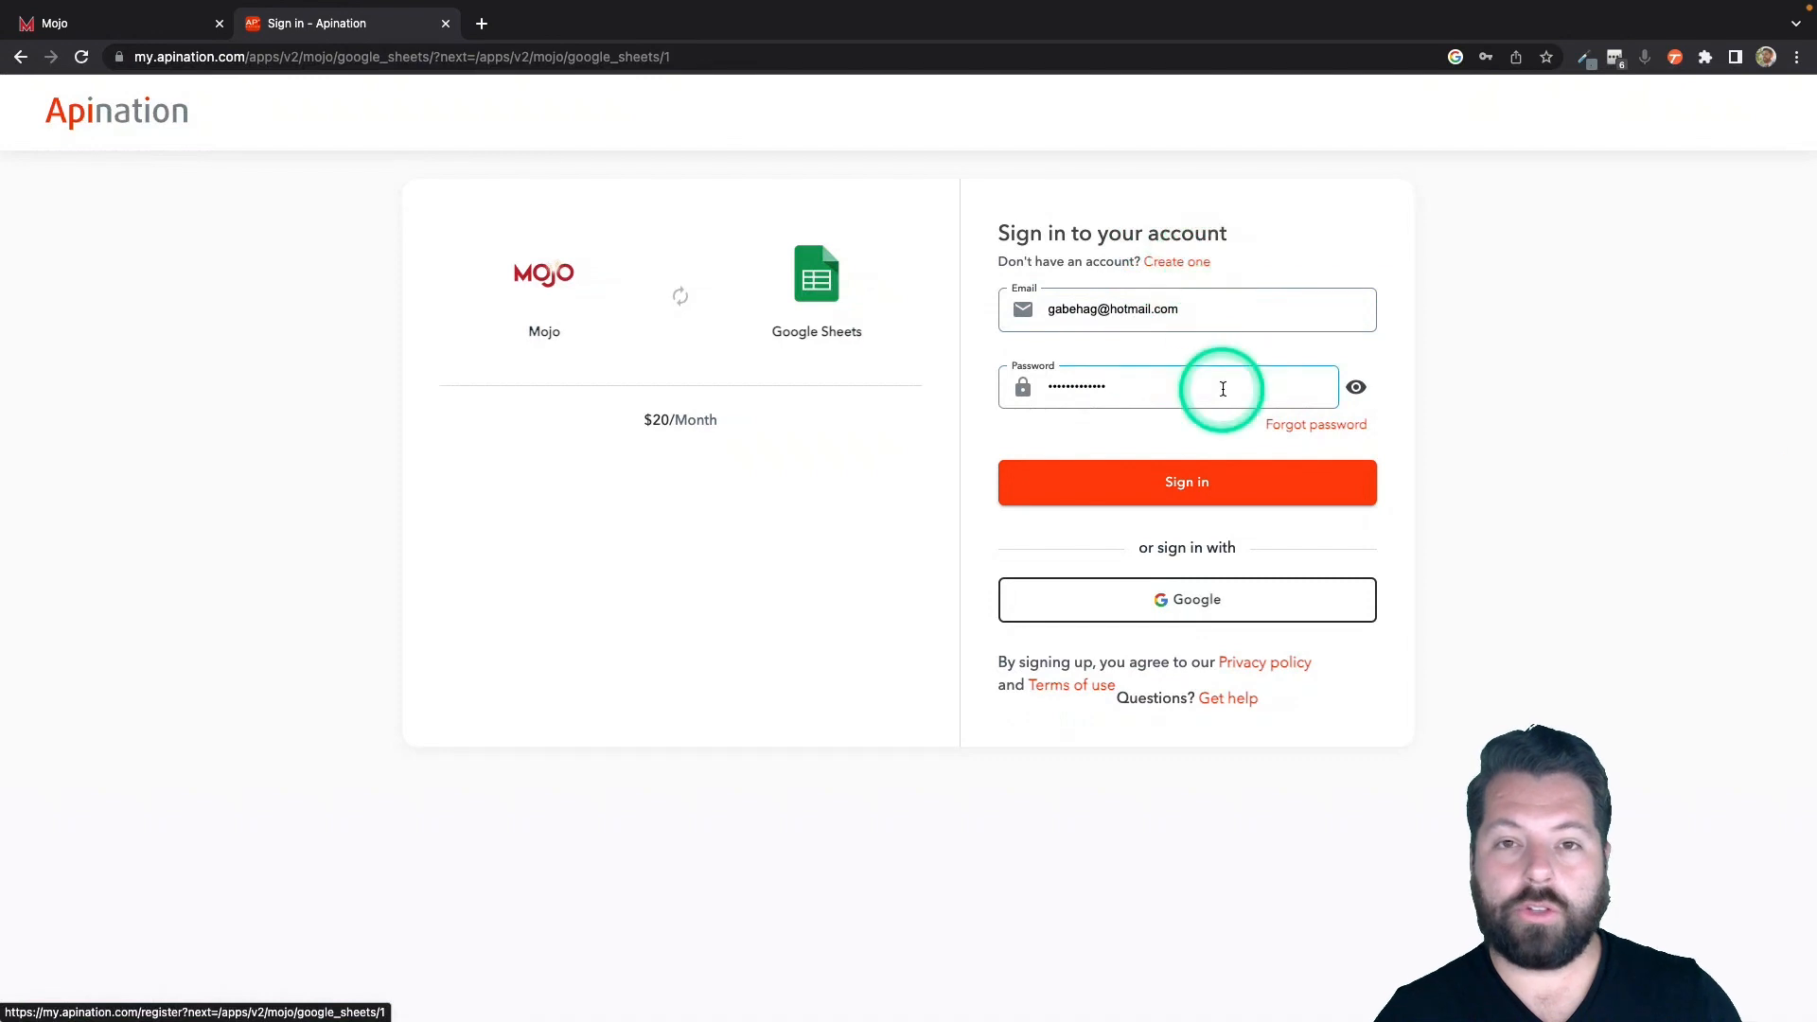
# Sign in to API Nation with Google and connect the Mojo account using its e-mail and account password
pyautogui.click(1170, 606)
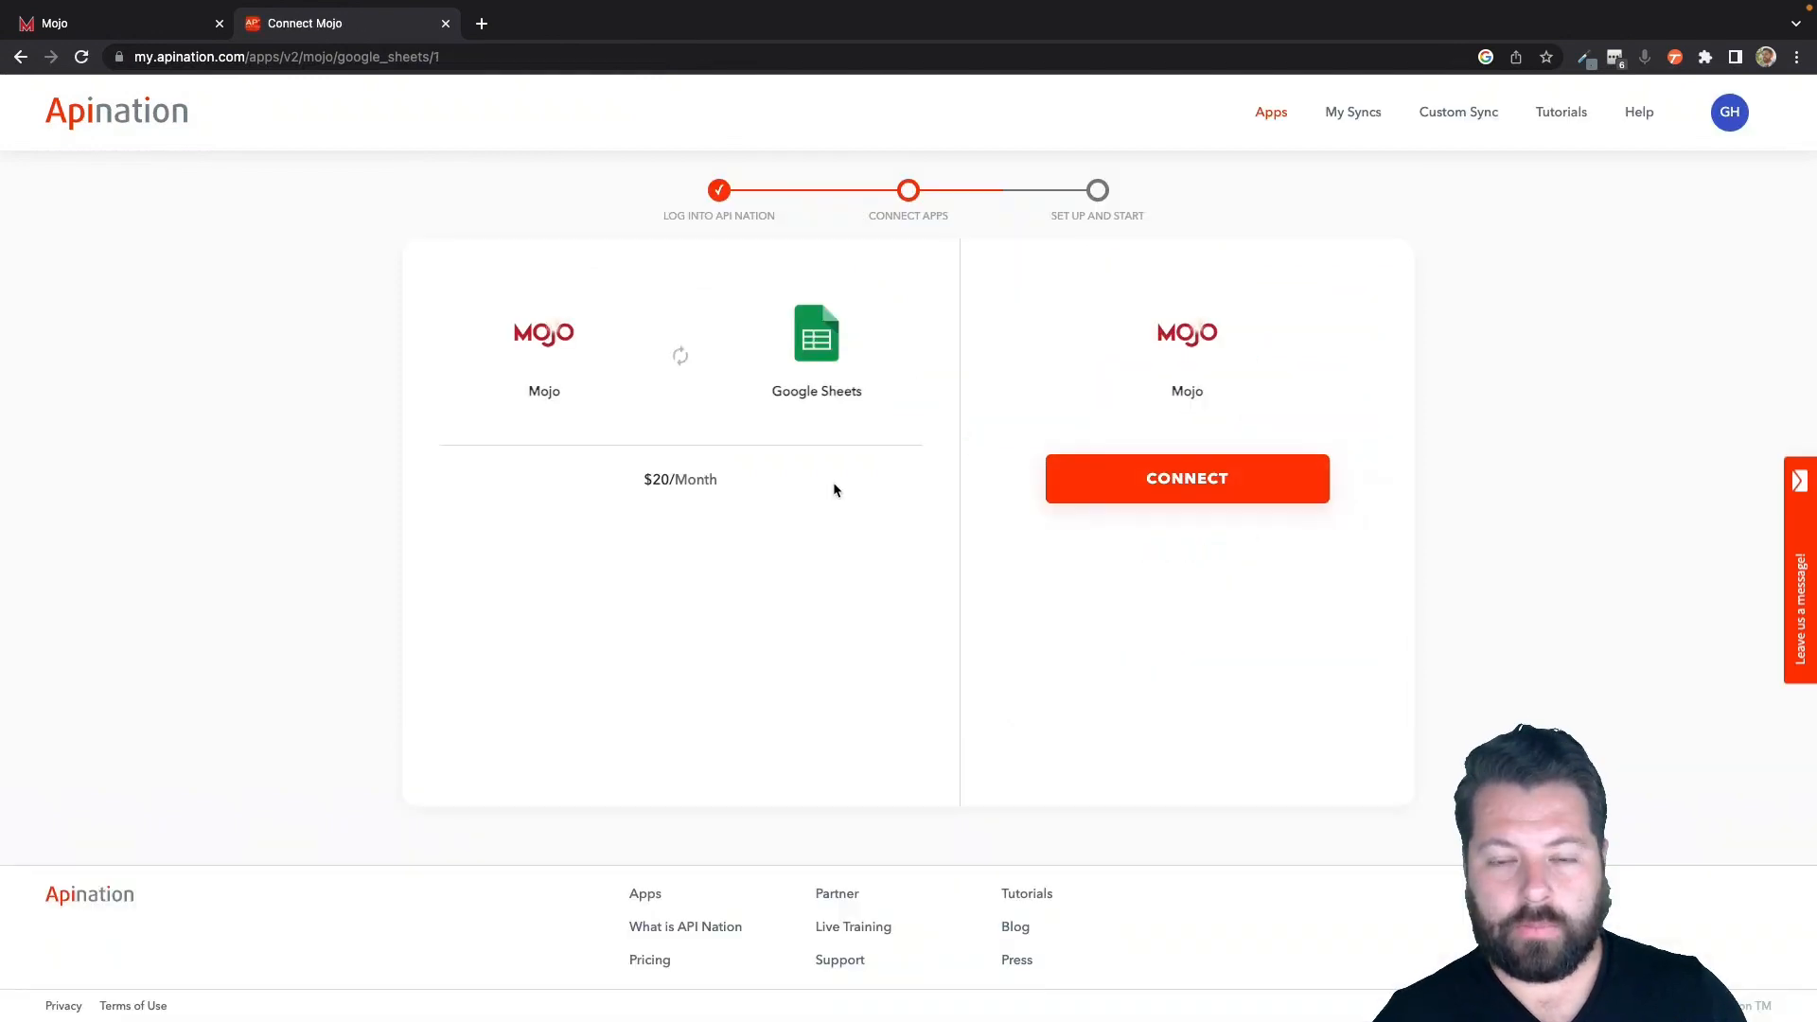
pyautogui.click(1201, 483)
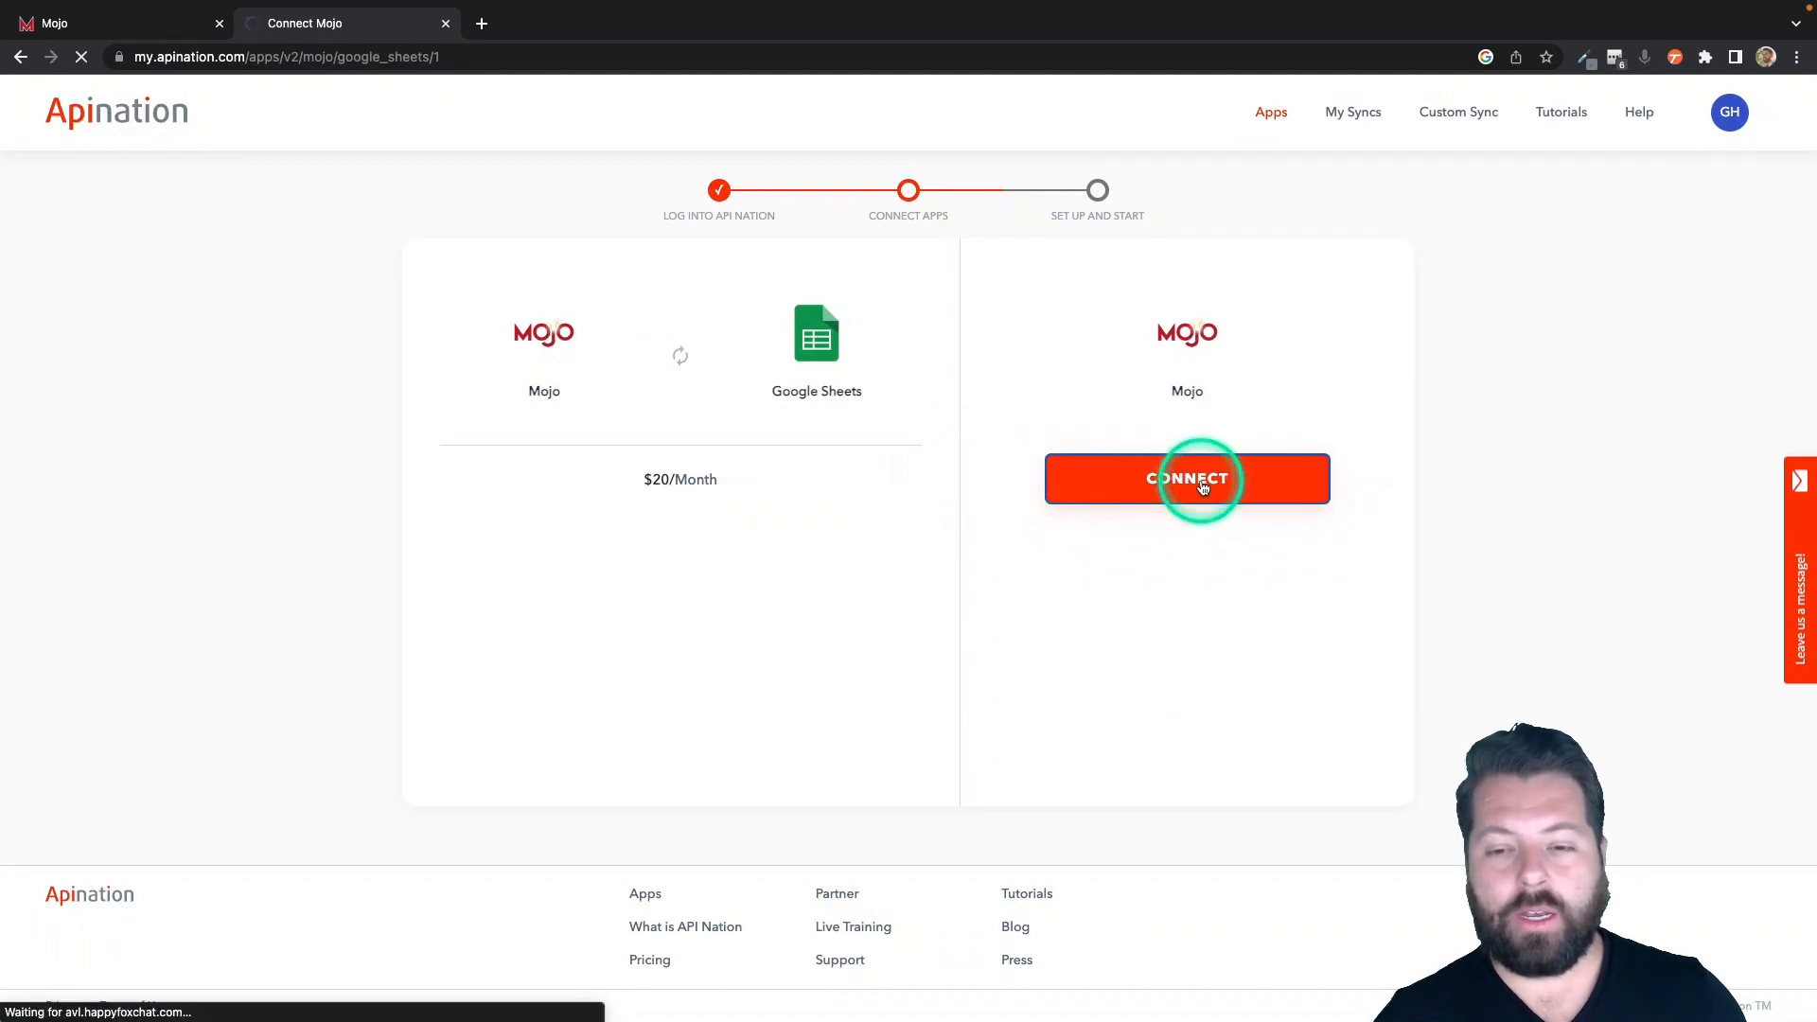
pyautogui.click(1168, 410)
pyautogui.click(1119, 373)
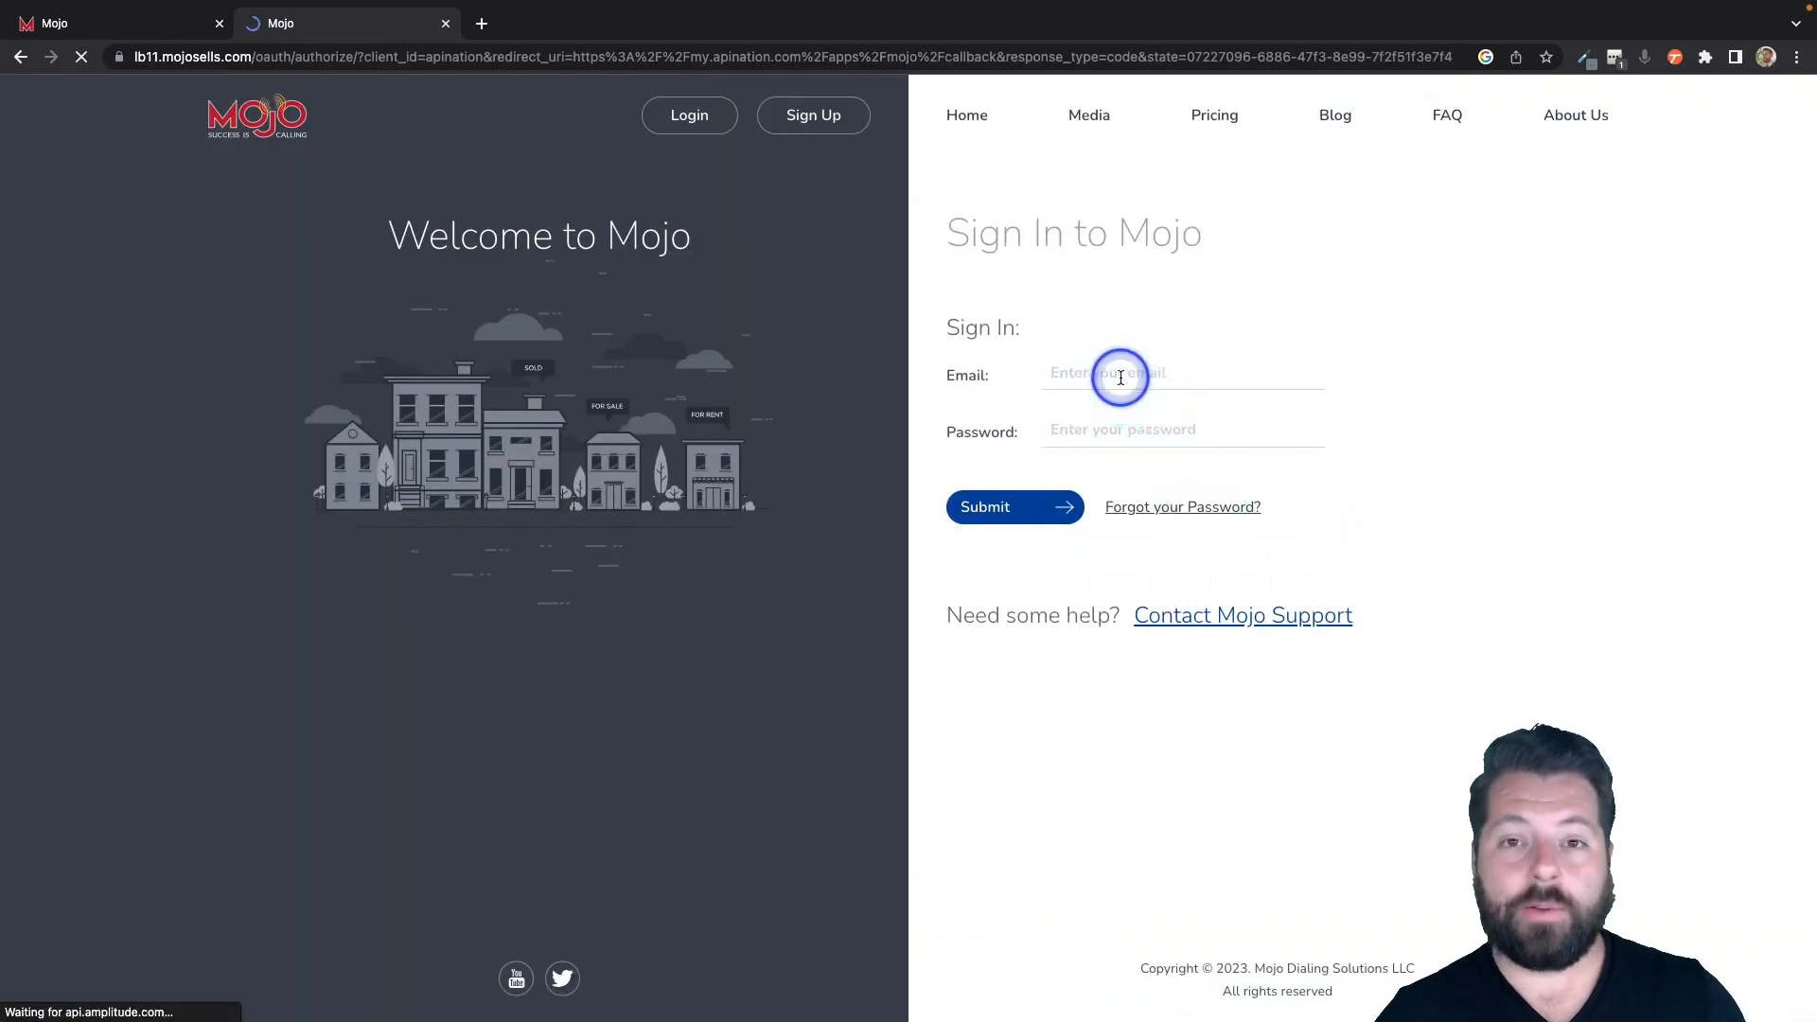
pyautogui.click(1190, 427)
pyautogui.click(1010, 508)
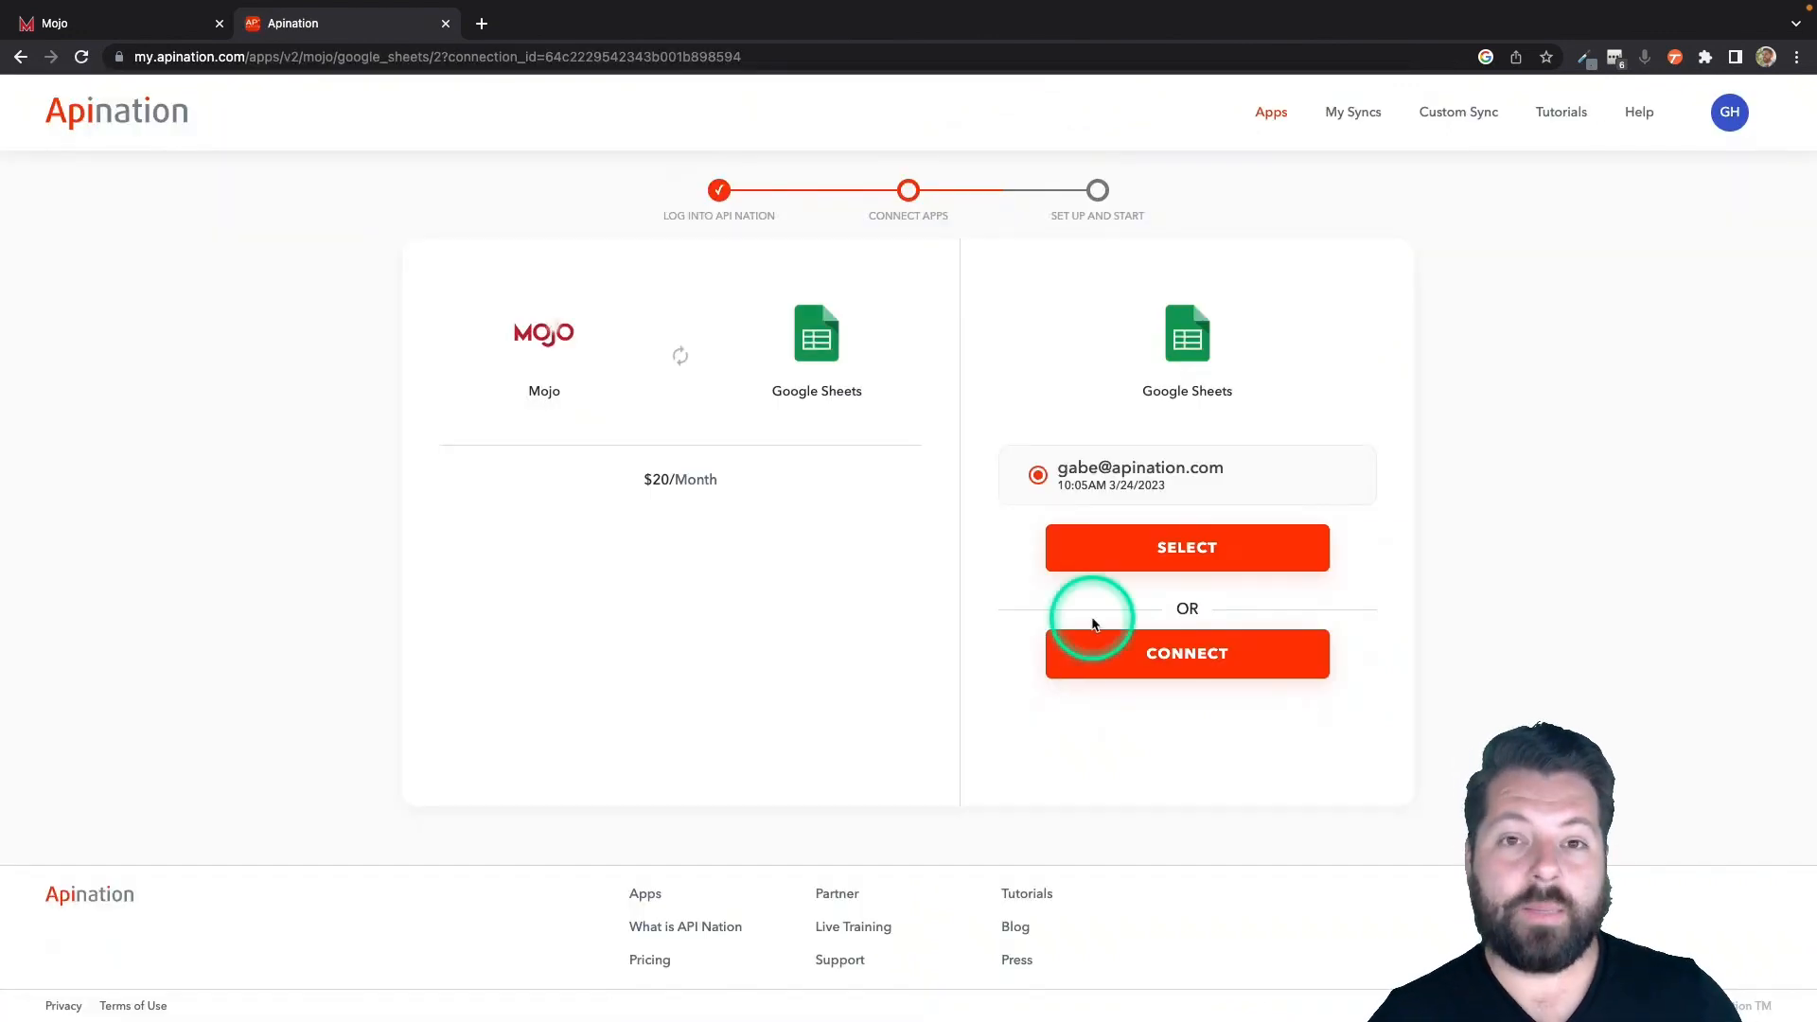
# Connect a Google account for Google Sheets and allow Apination sync to access its spreadsheets
pyautogui.click(1120, 651)
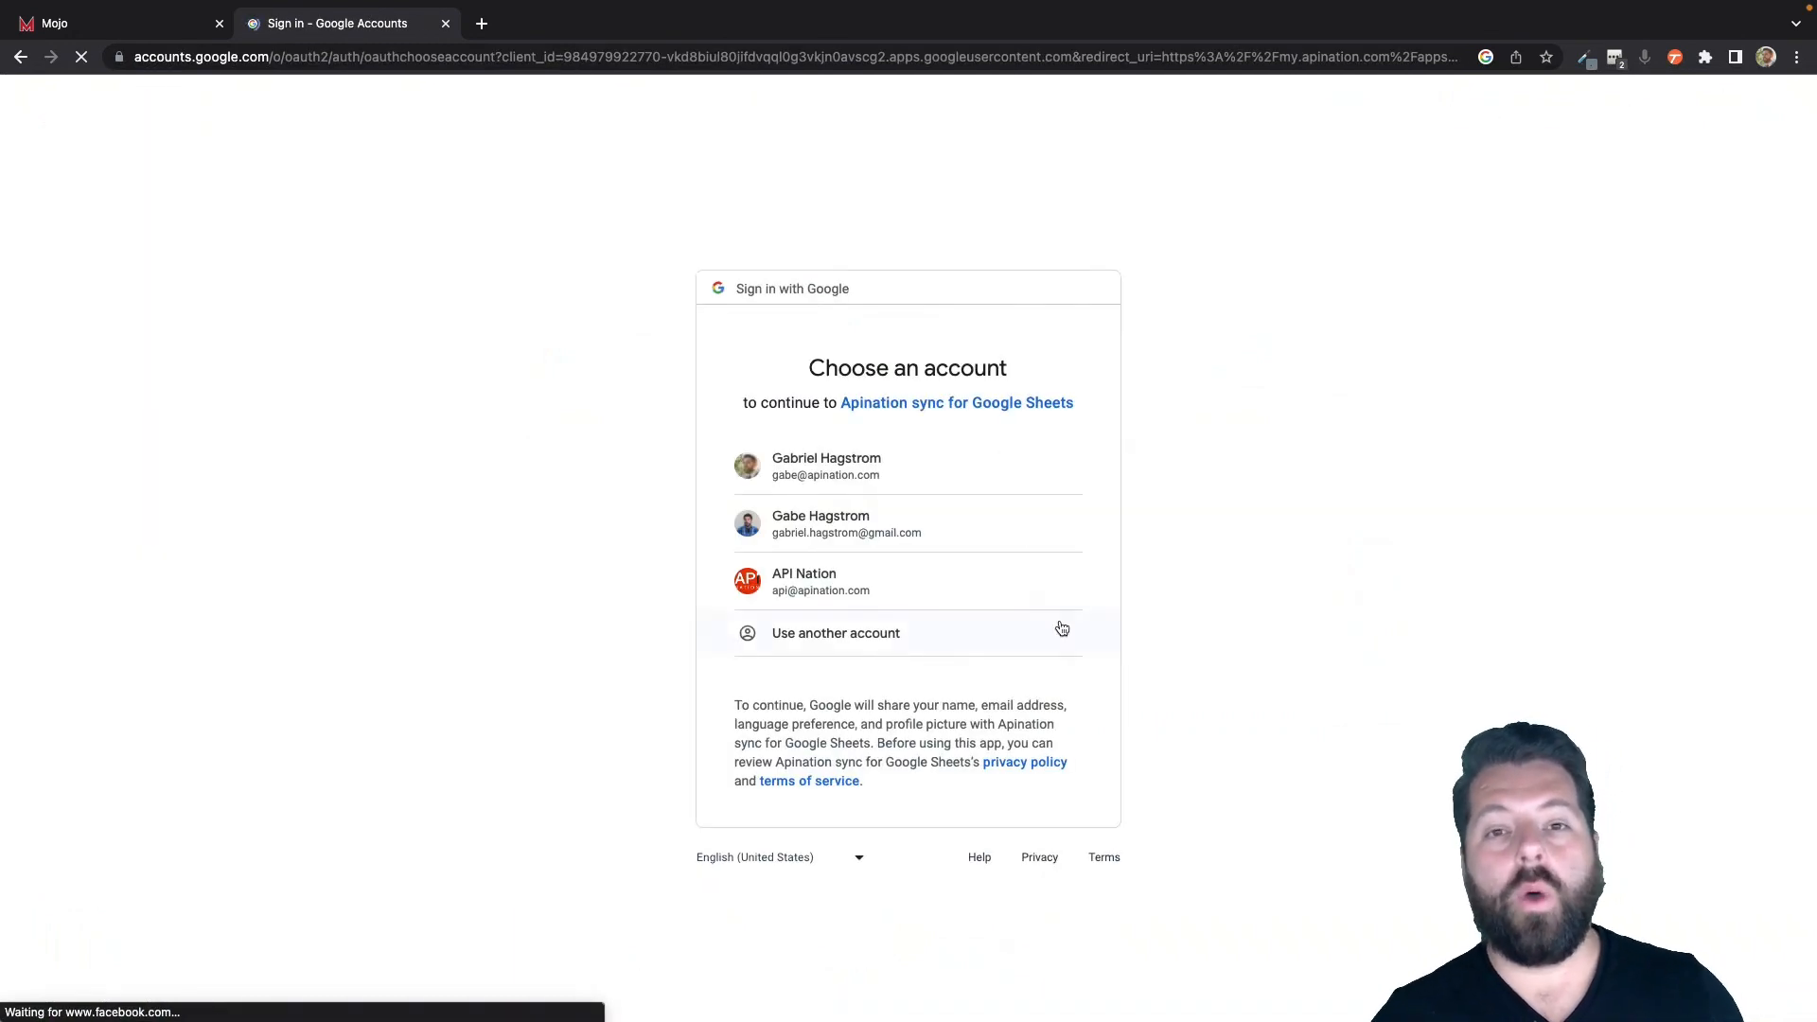
pyautogui.click(864, 495)
pyautogui.click(837, 466)
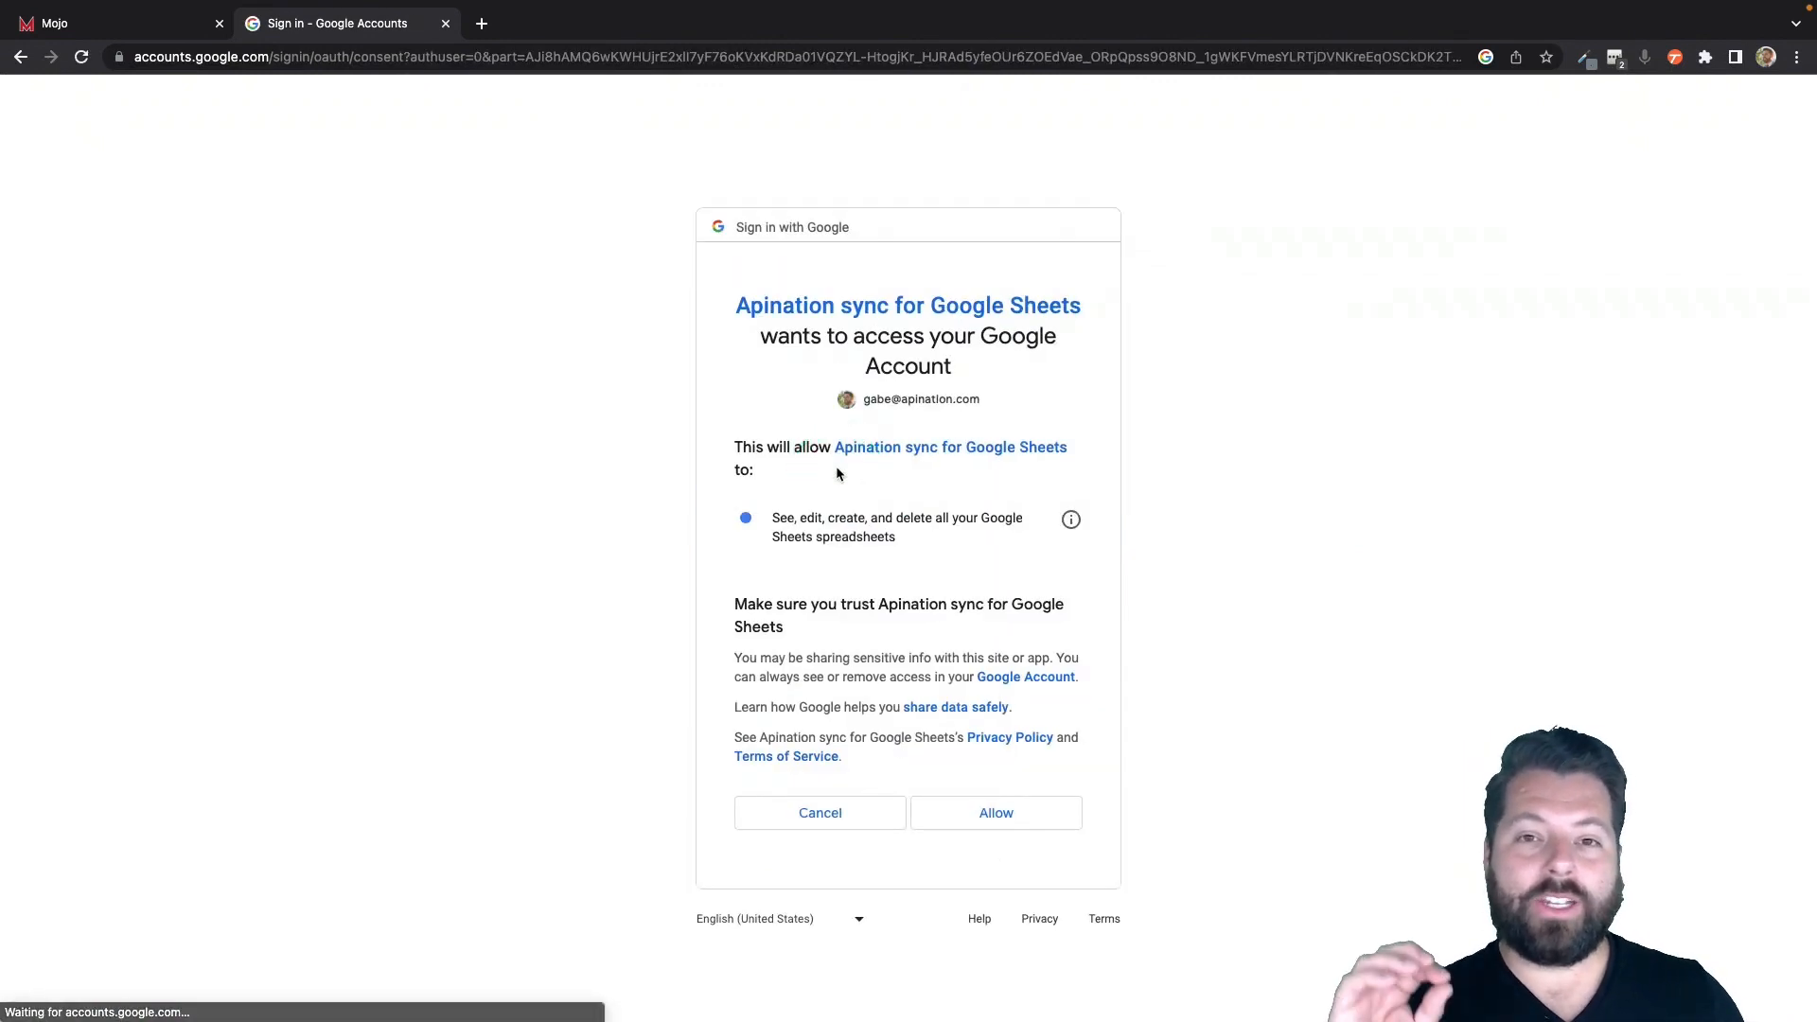
pyautogui.click(992, 807)
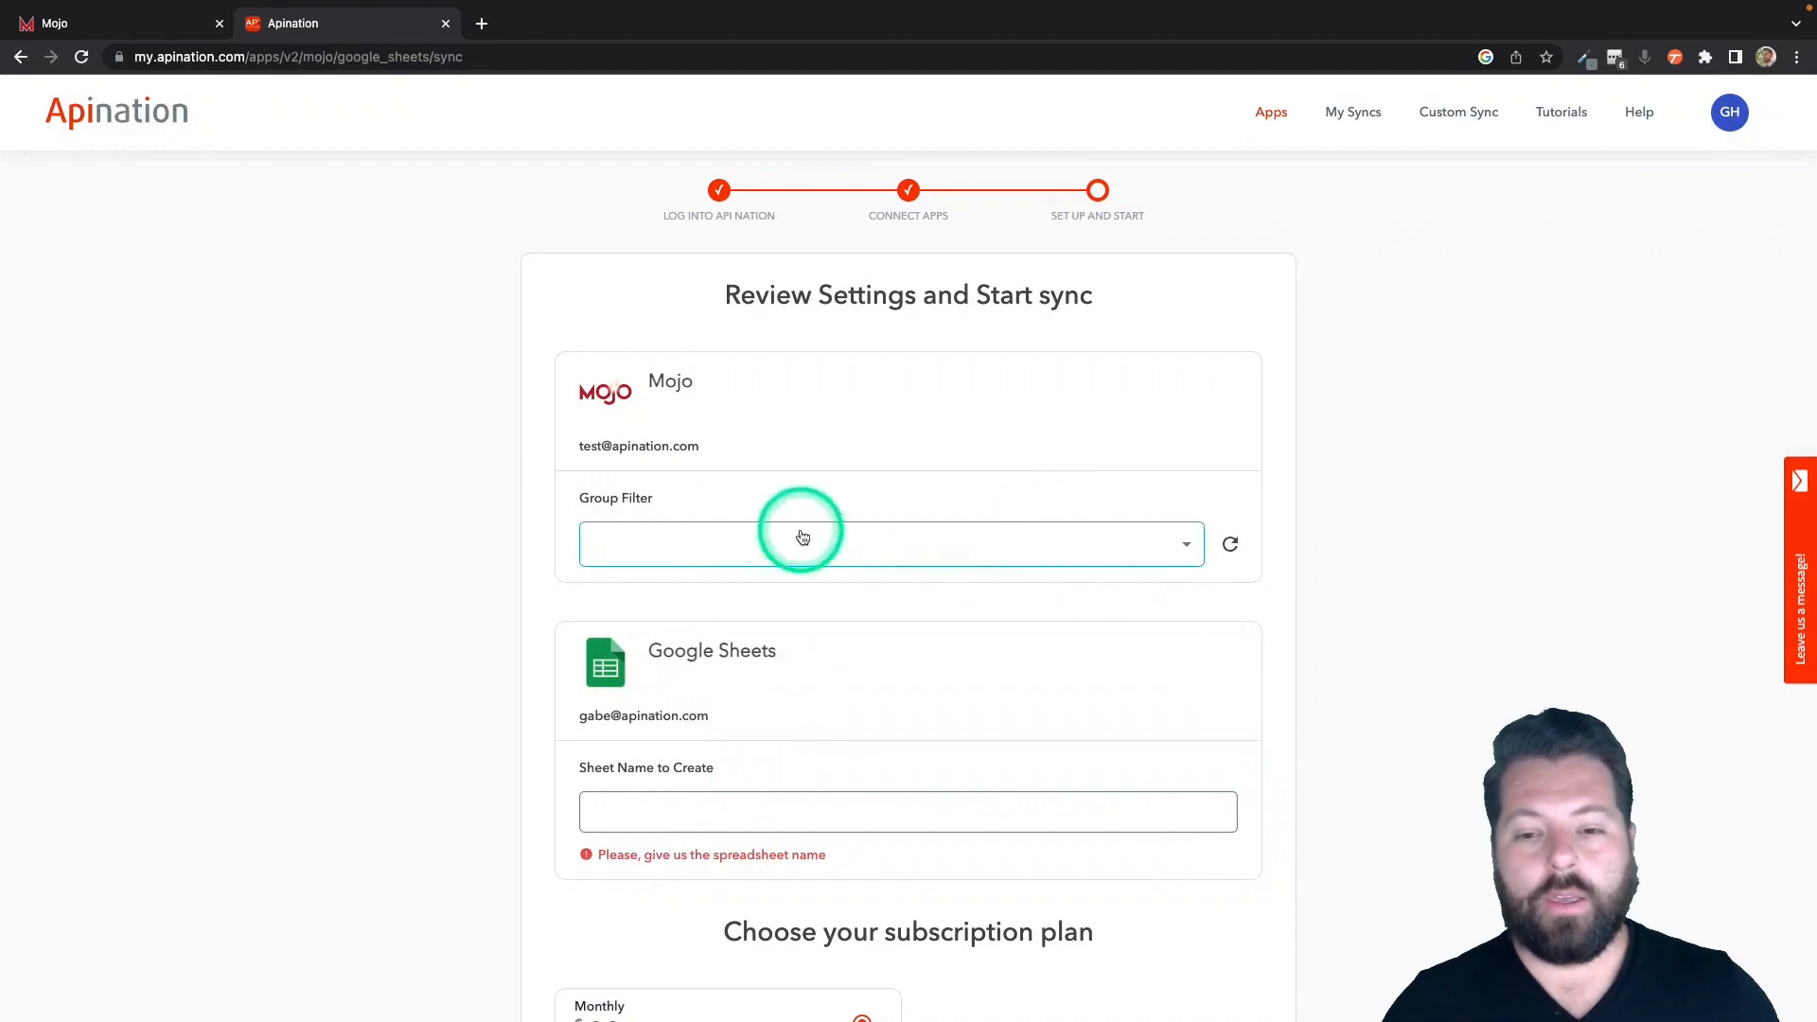
# Set the Mojo group filter to only the "Send to Spreadsheet" group
pyautogui.click(701, 553)
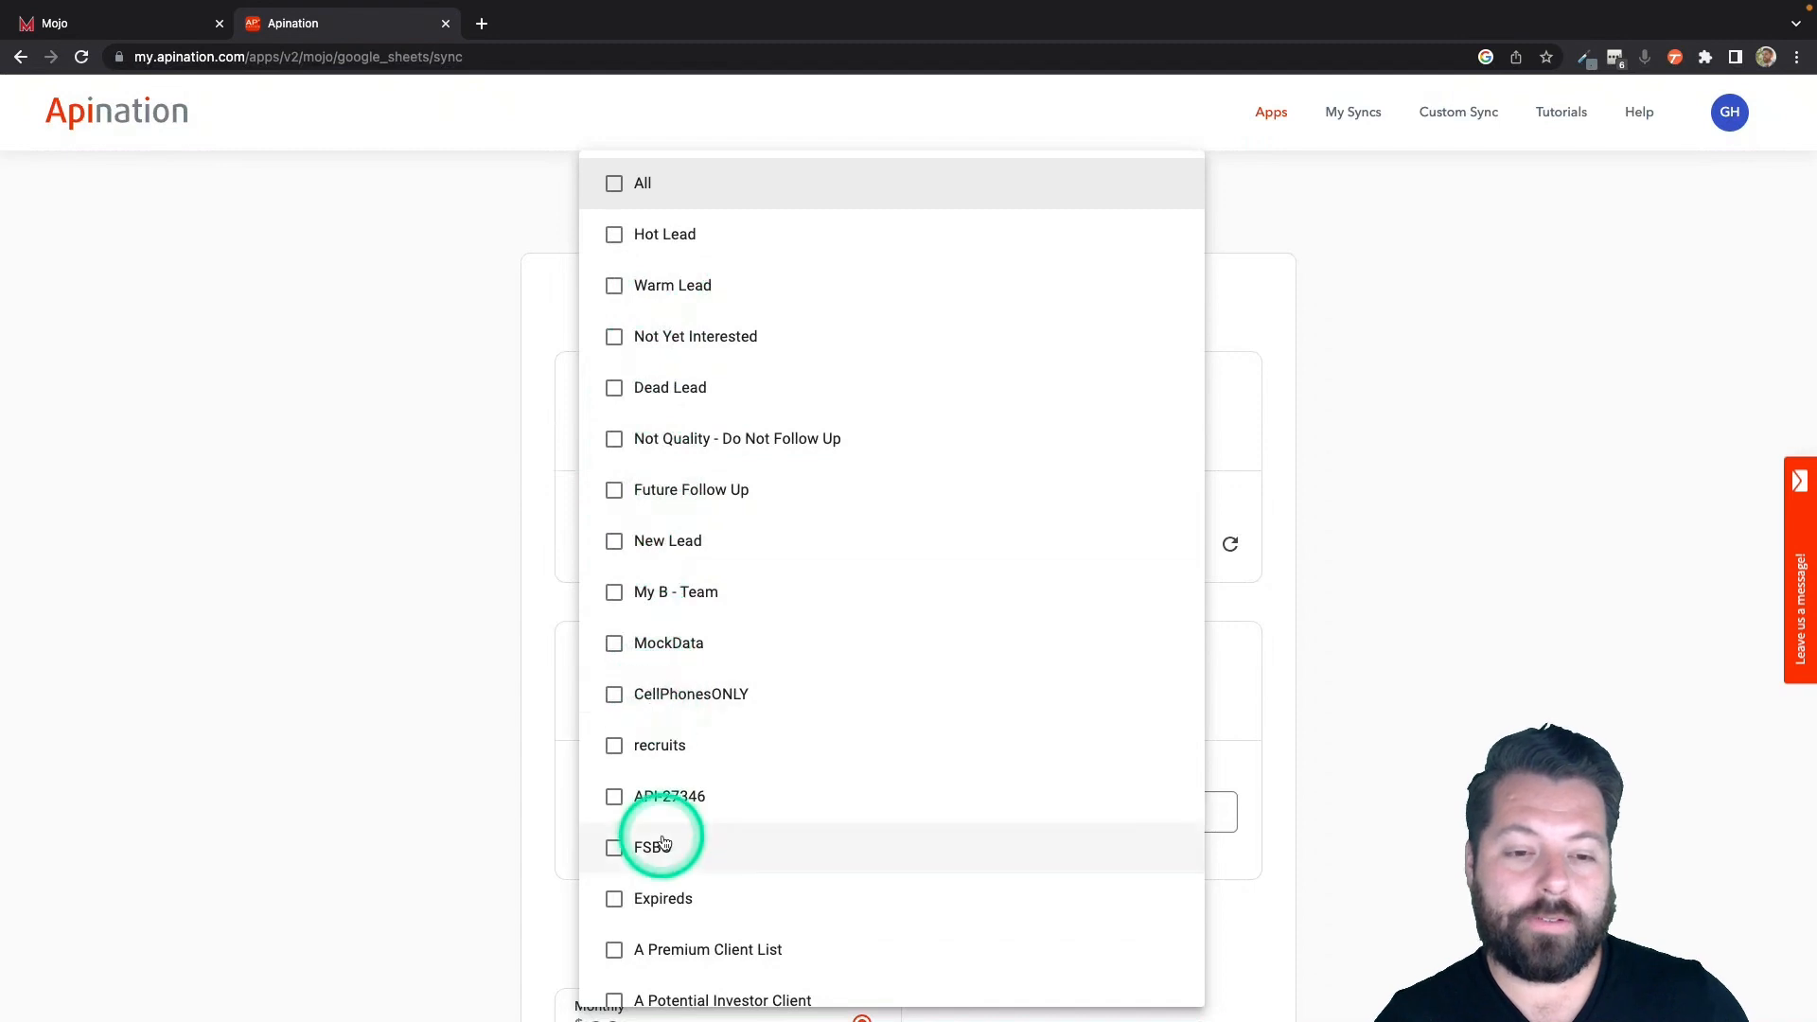
pyautogui.scroll(-5, 664, 842)
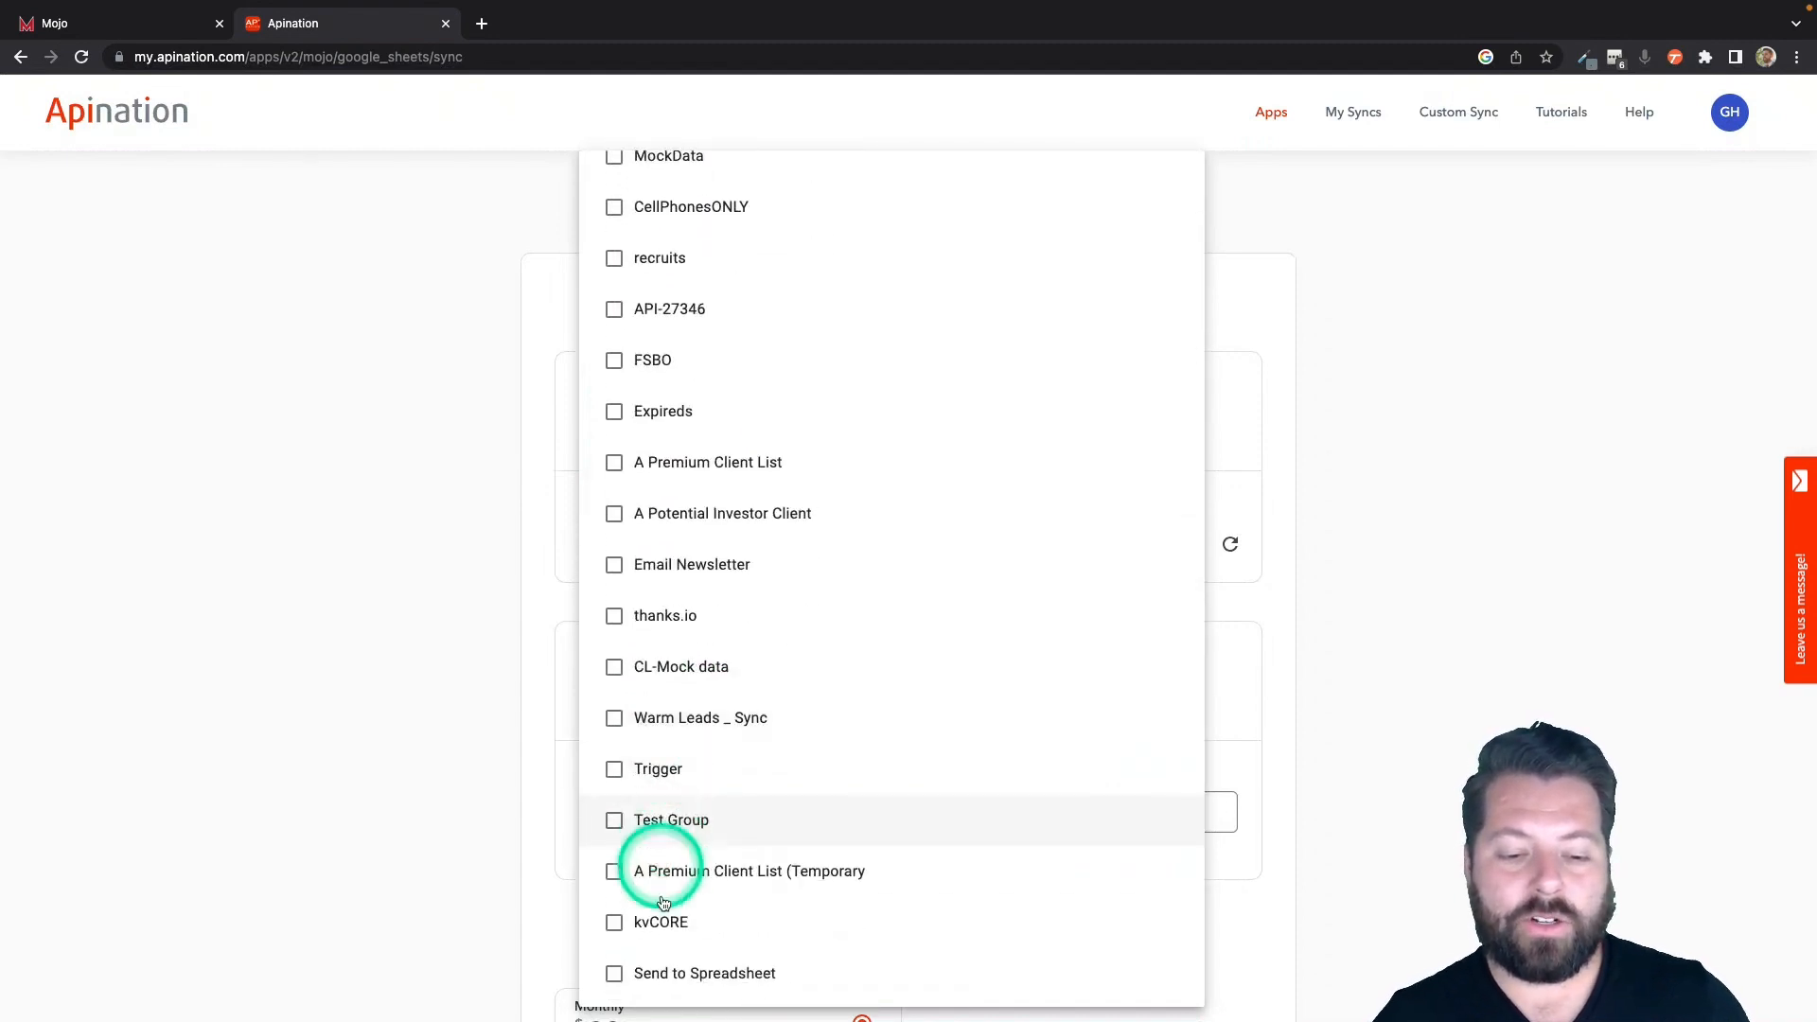
pyautogui.click(651, 975)
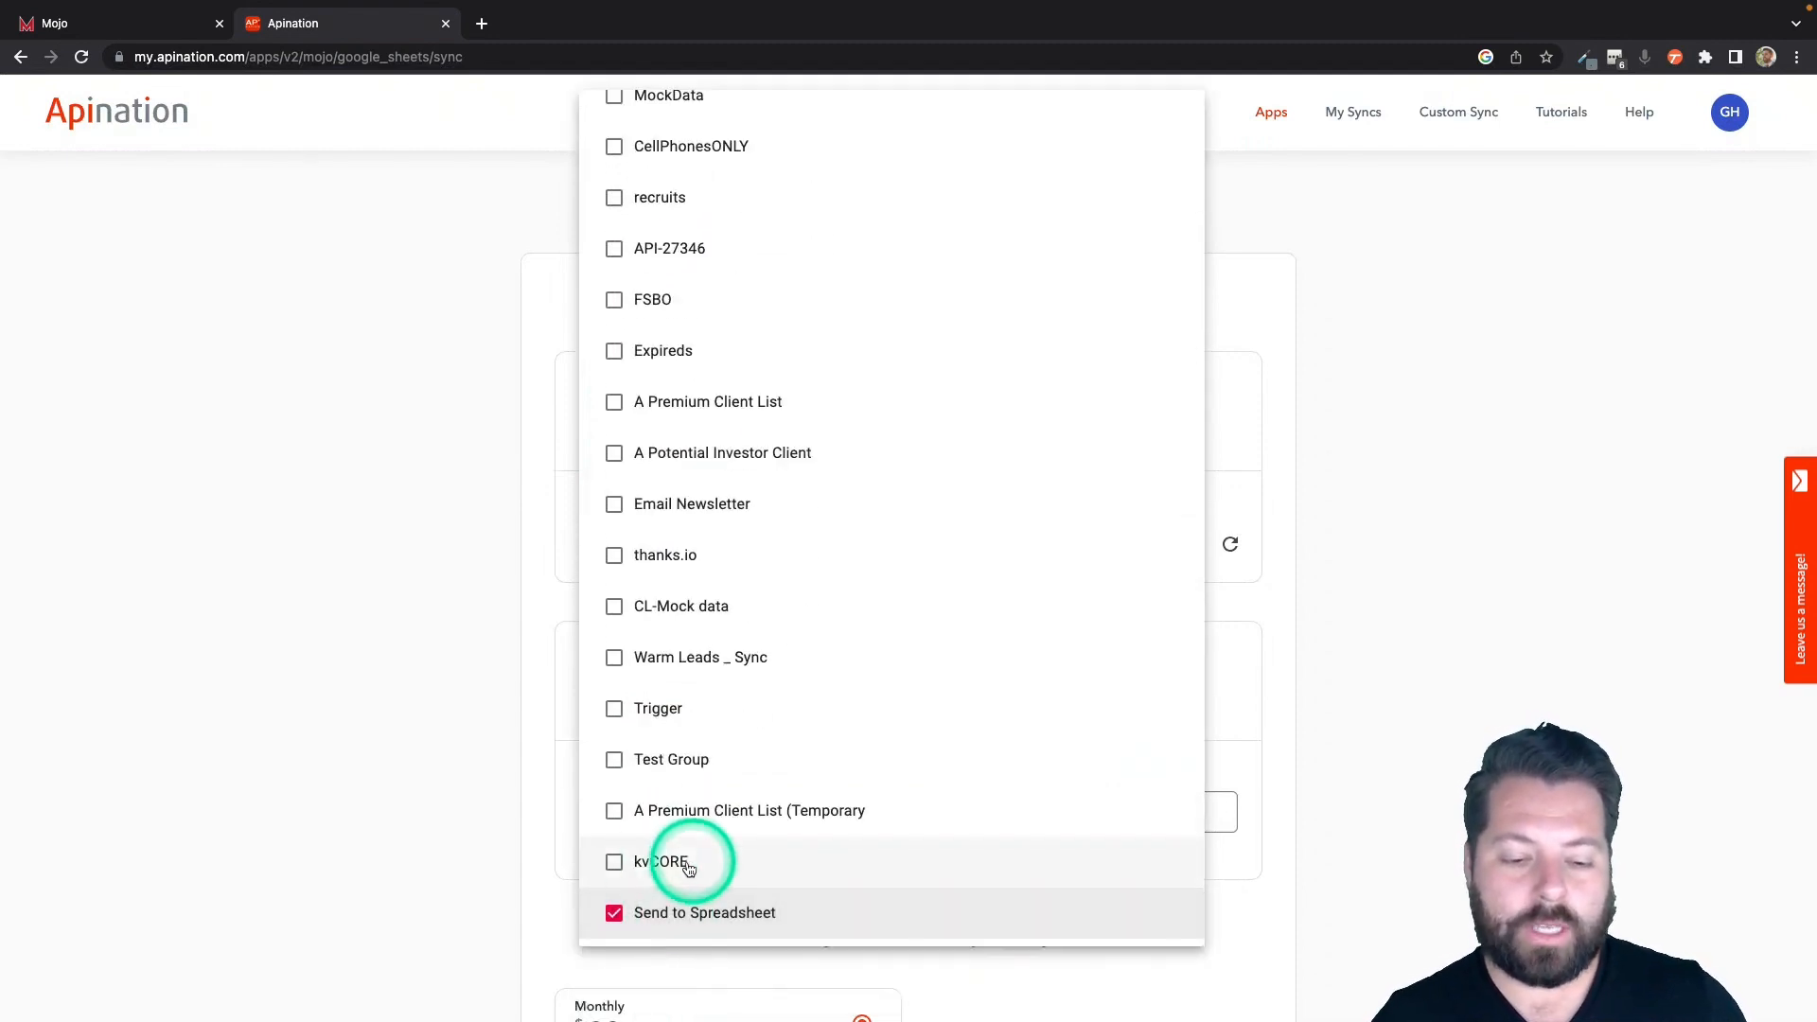
pyautogui.click(518, 856)
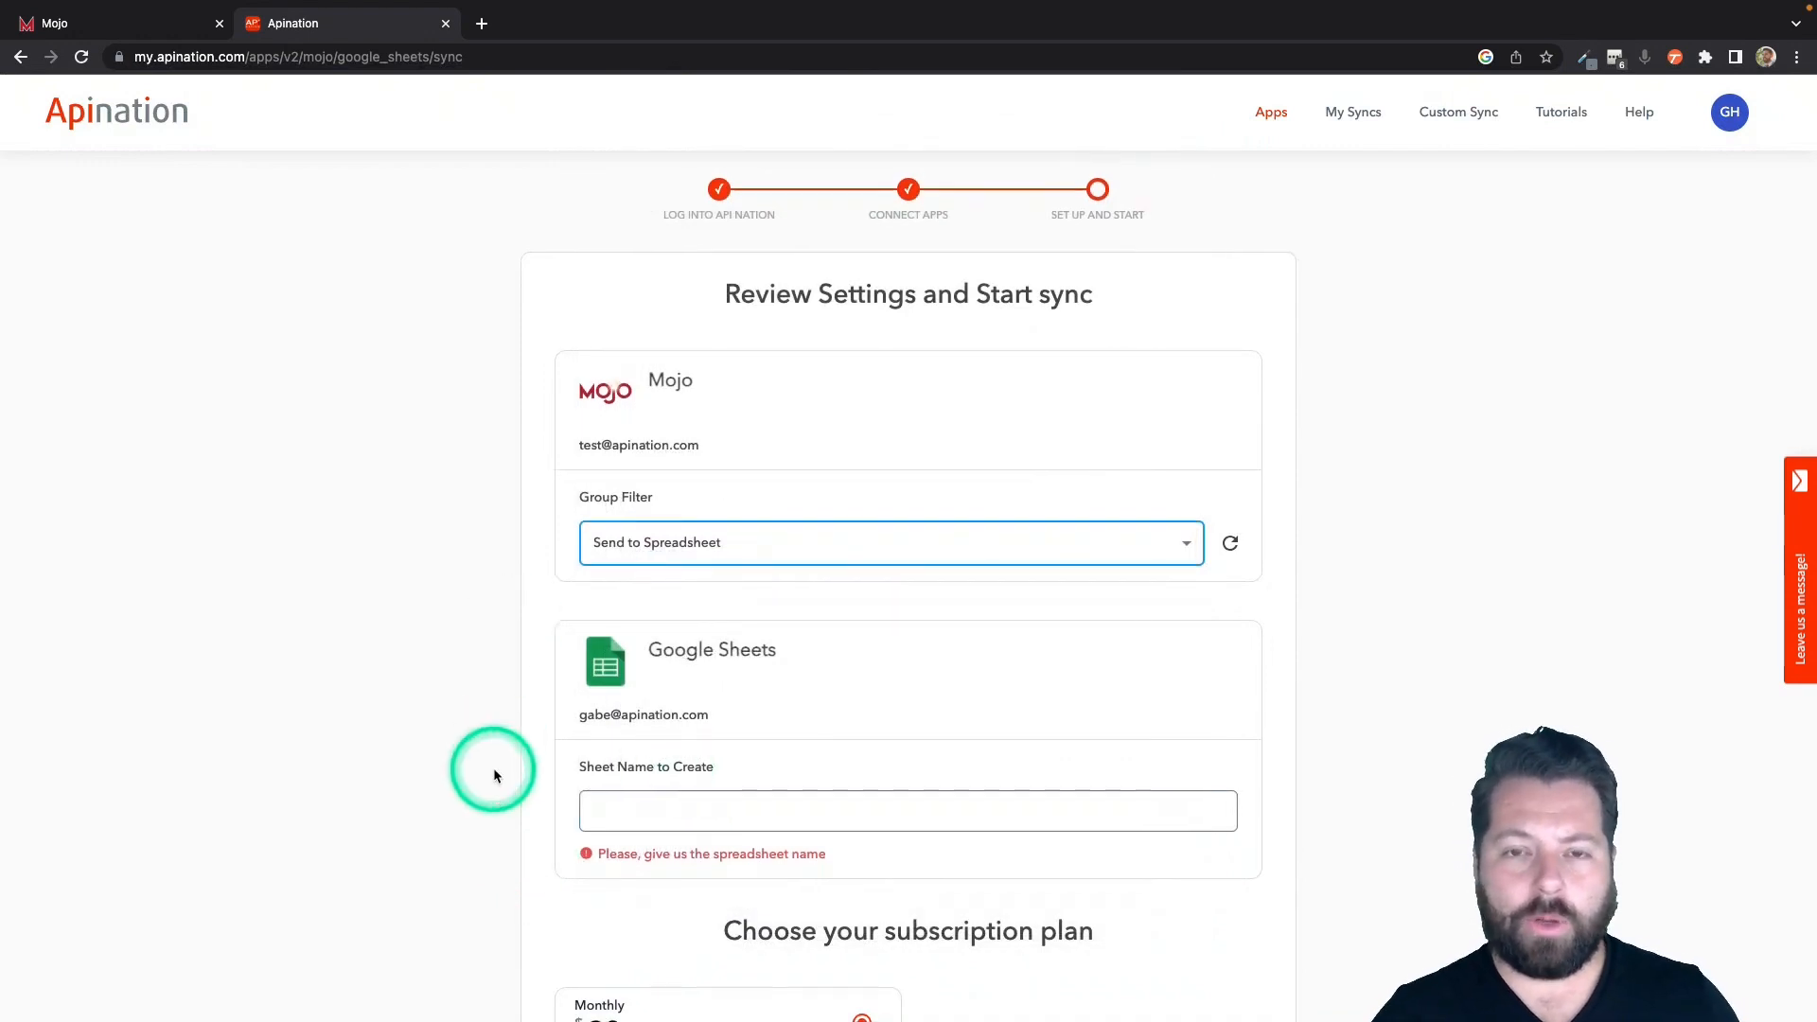
# Name the Google sheet to create "Mojo Leads" and subscribe to the $20 monthly plan
pyautogui.scroll(-2, 492, 771)
pyautogui.click(598, 683)
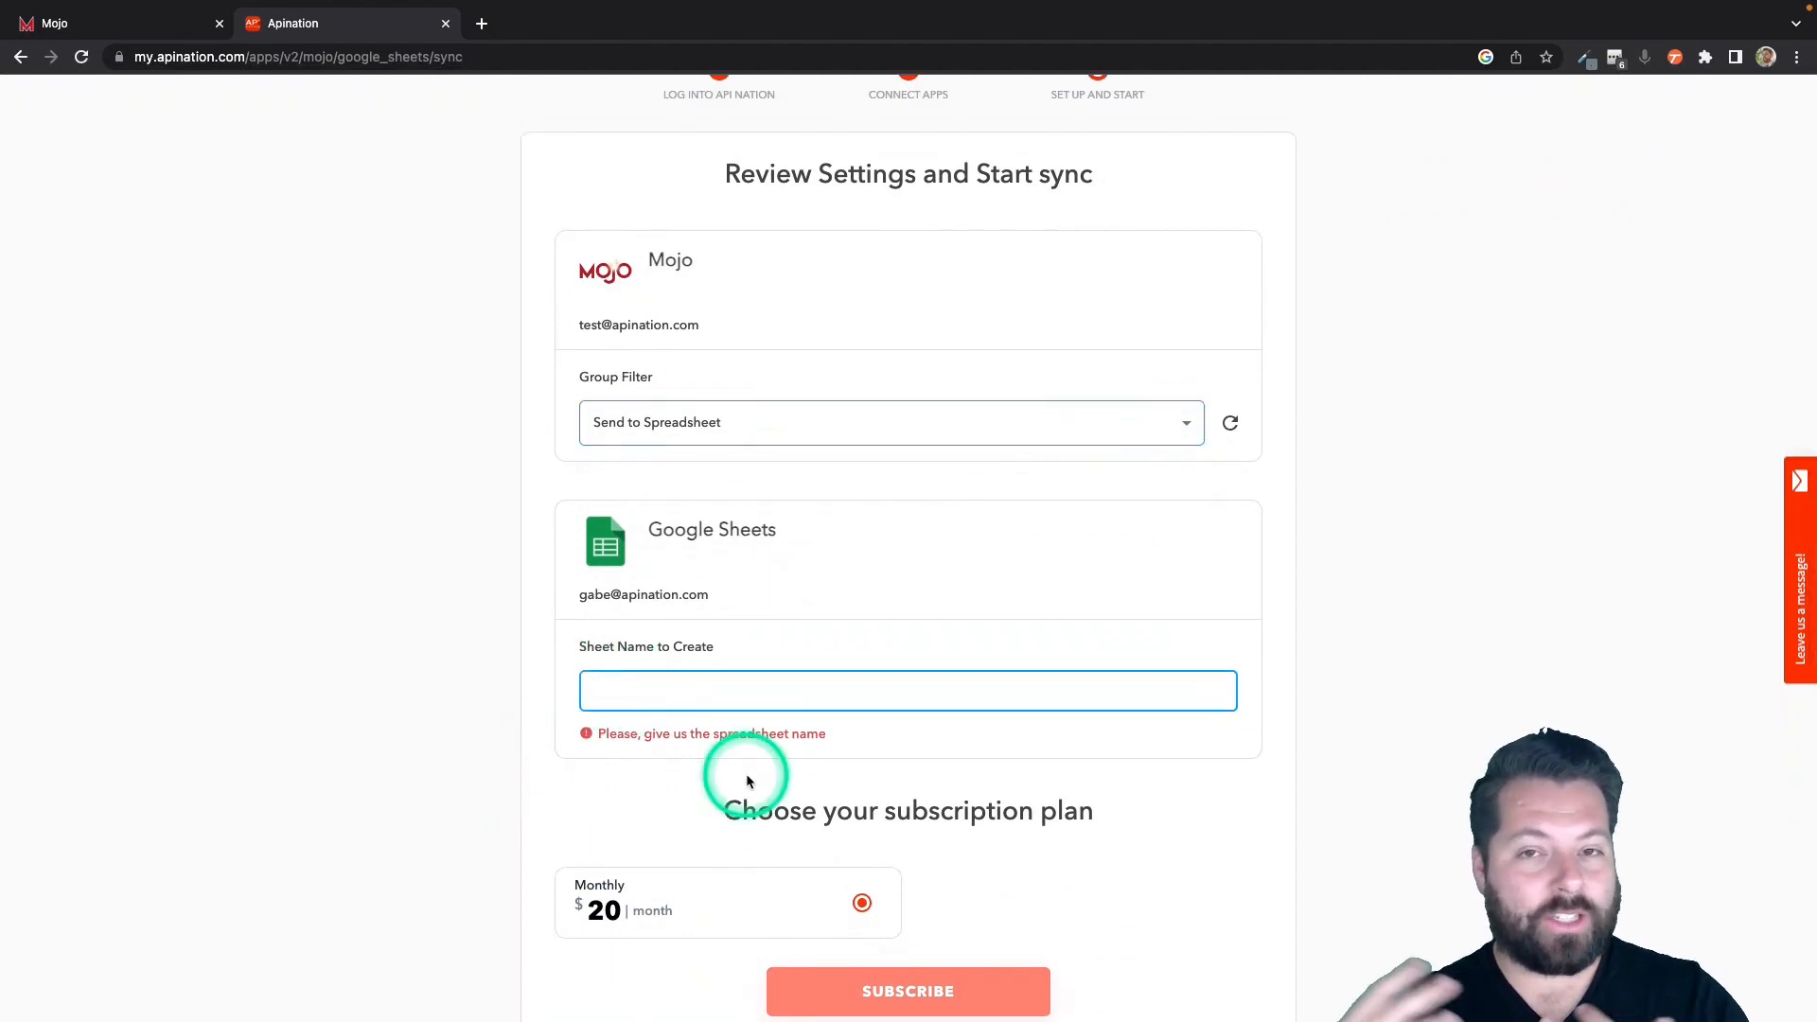
pyautogui.write('Mojo Leads')
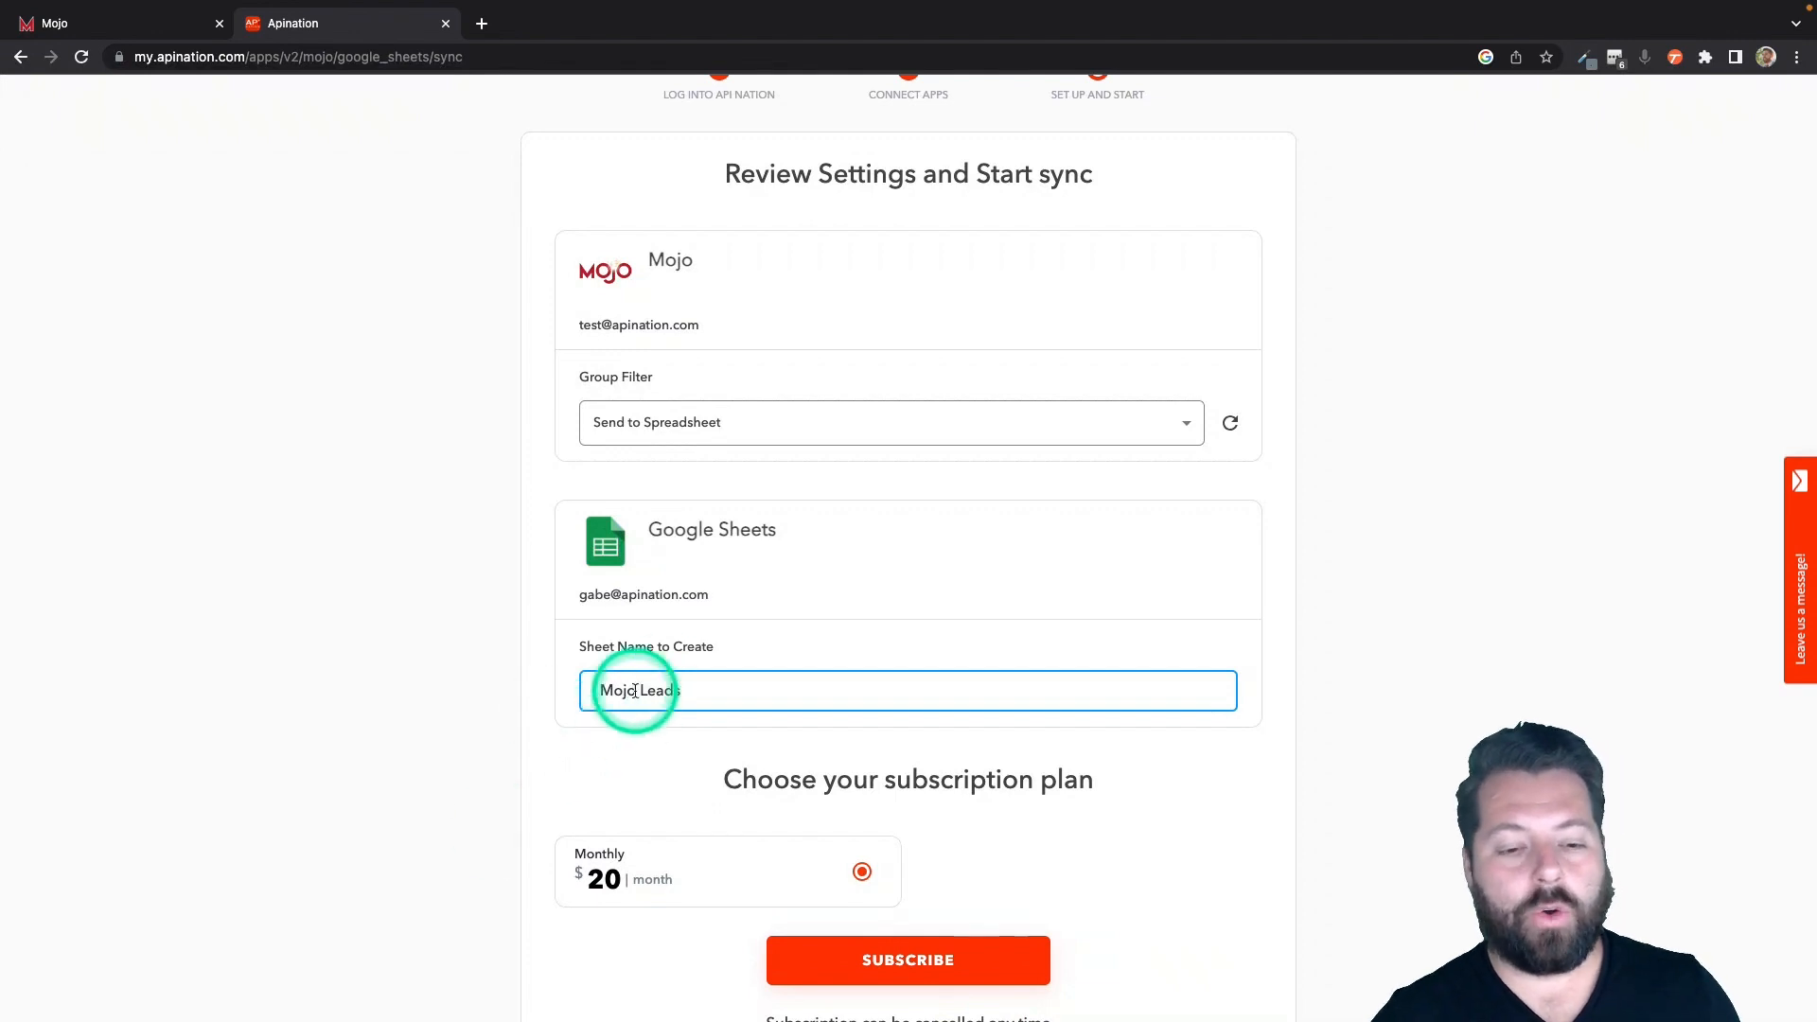
pyautogui.click(946, 964)
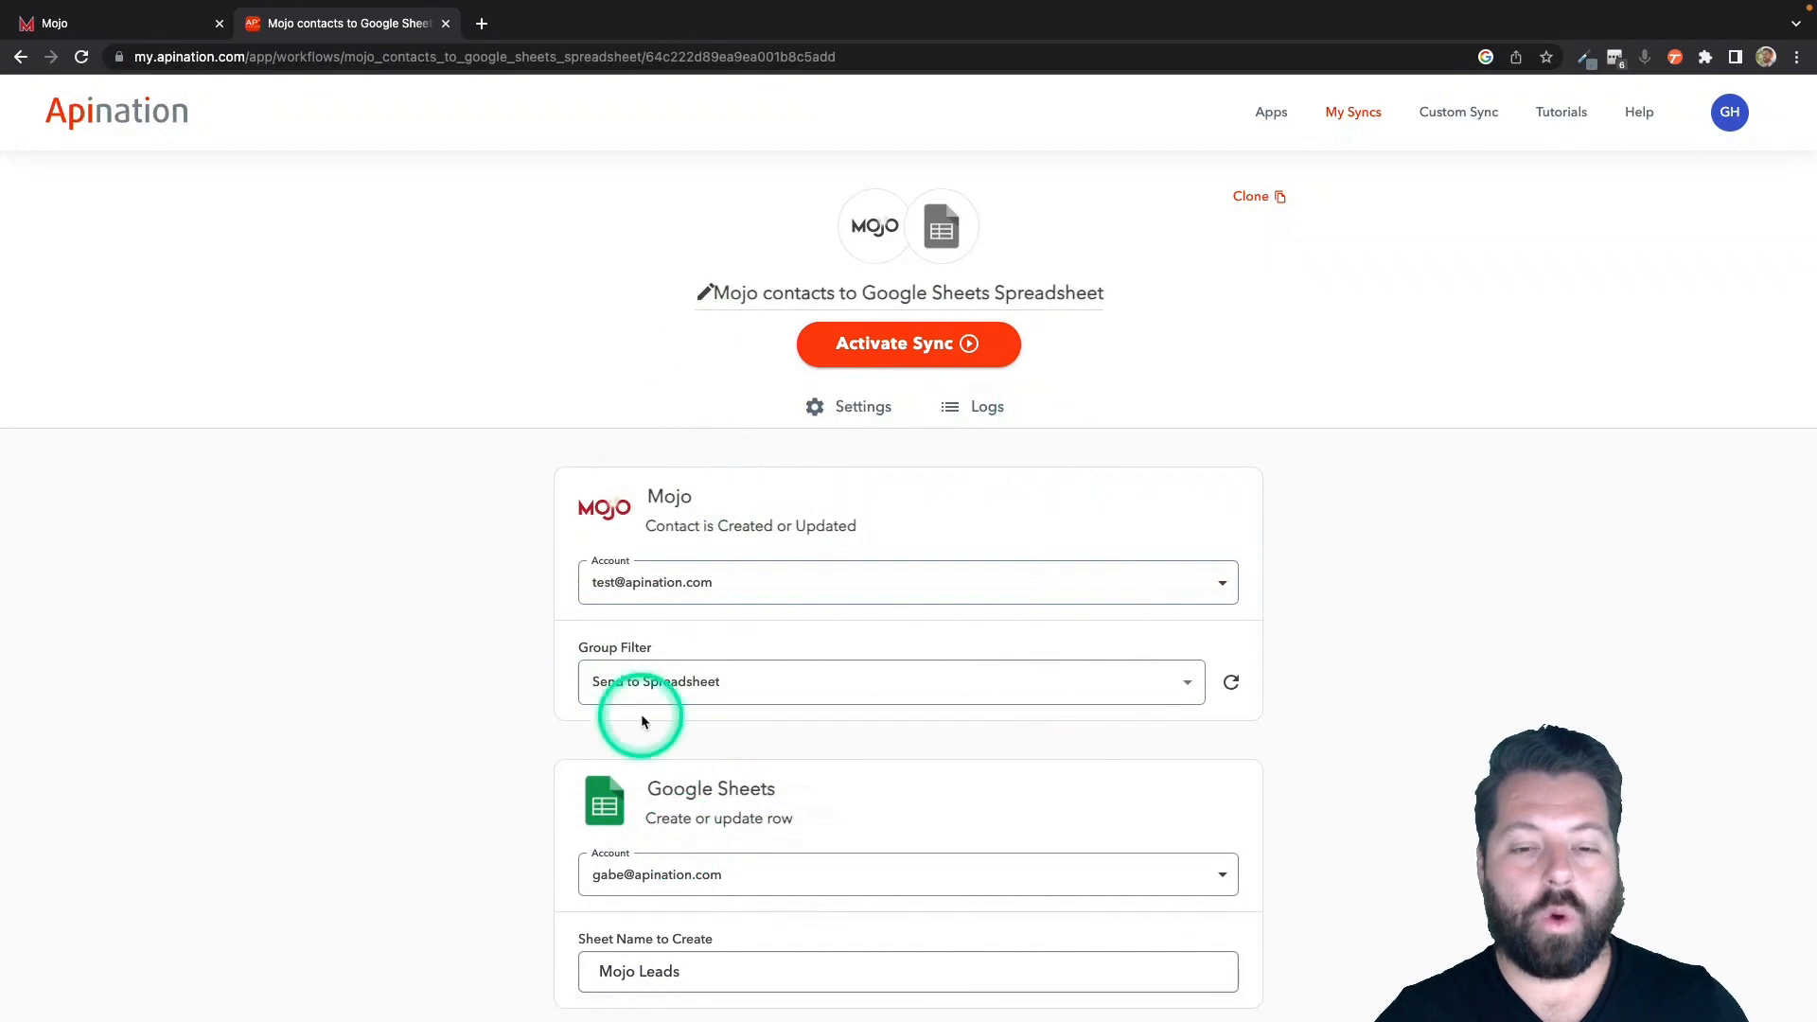
# Set the sync filter to Priority Note contains "Follow up"
pyautogui.scroll(-7, 641, 722)
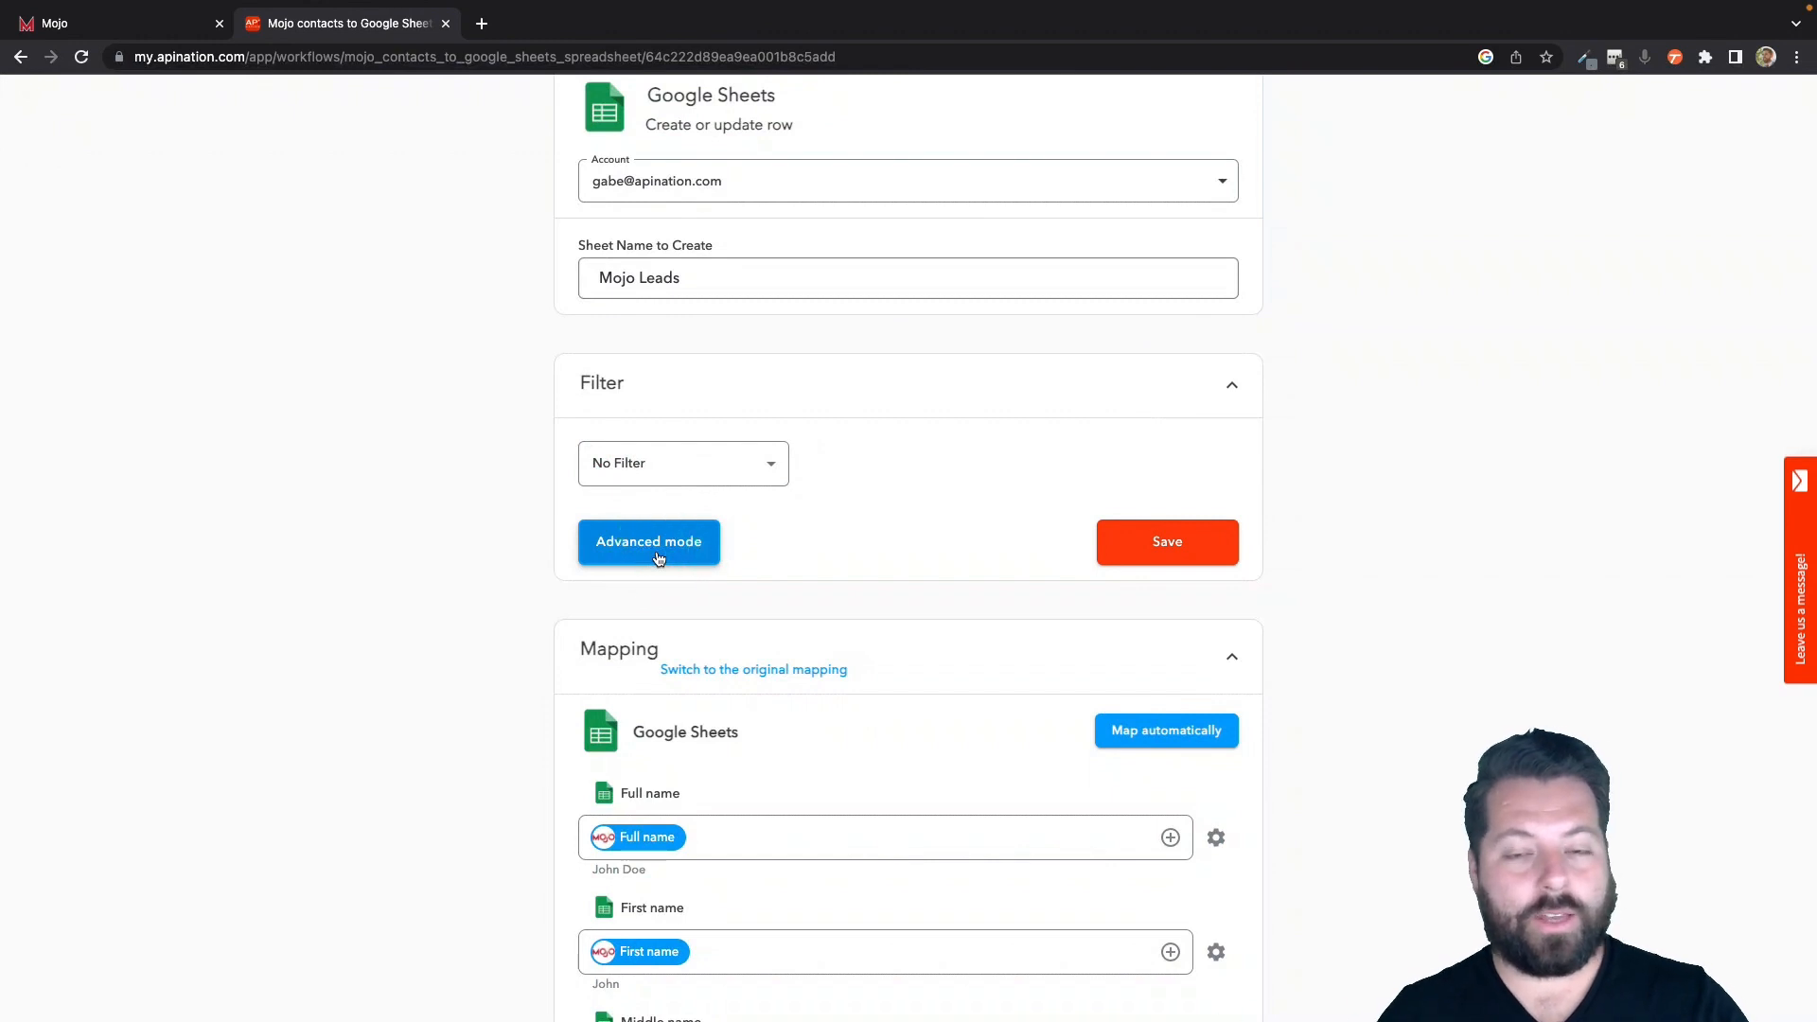
pyautogui.click(770, 466)
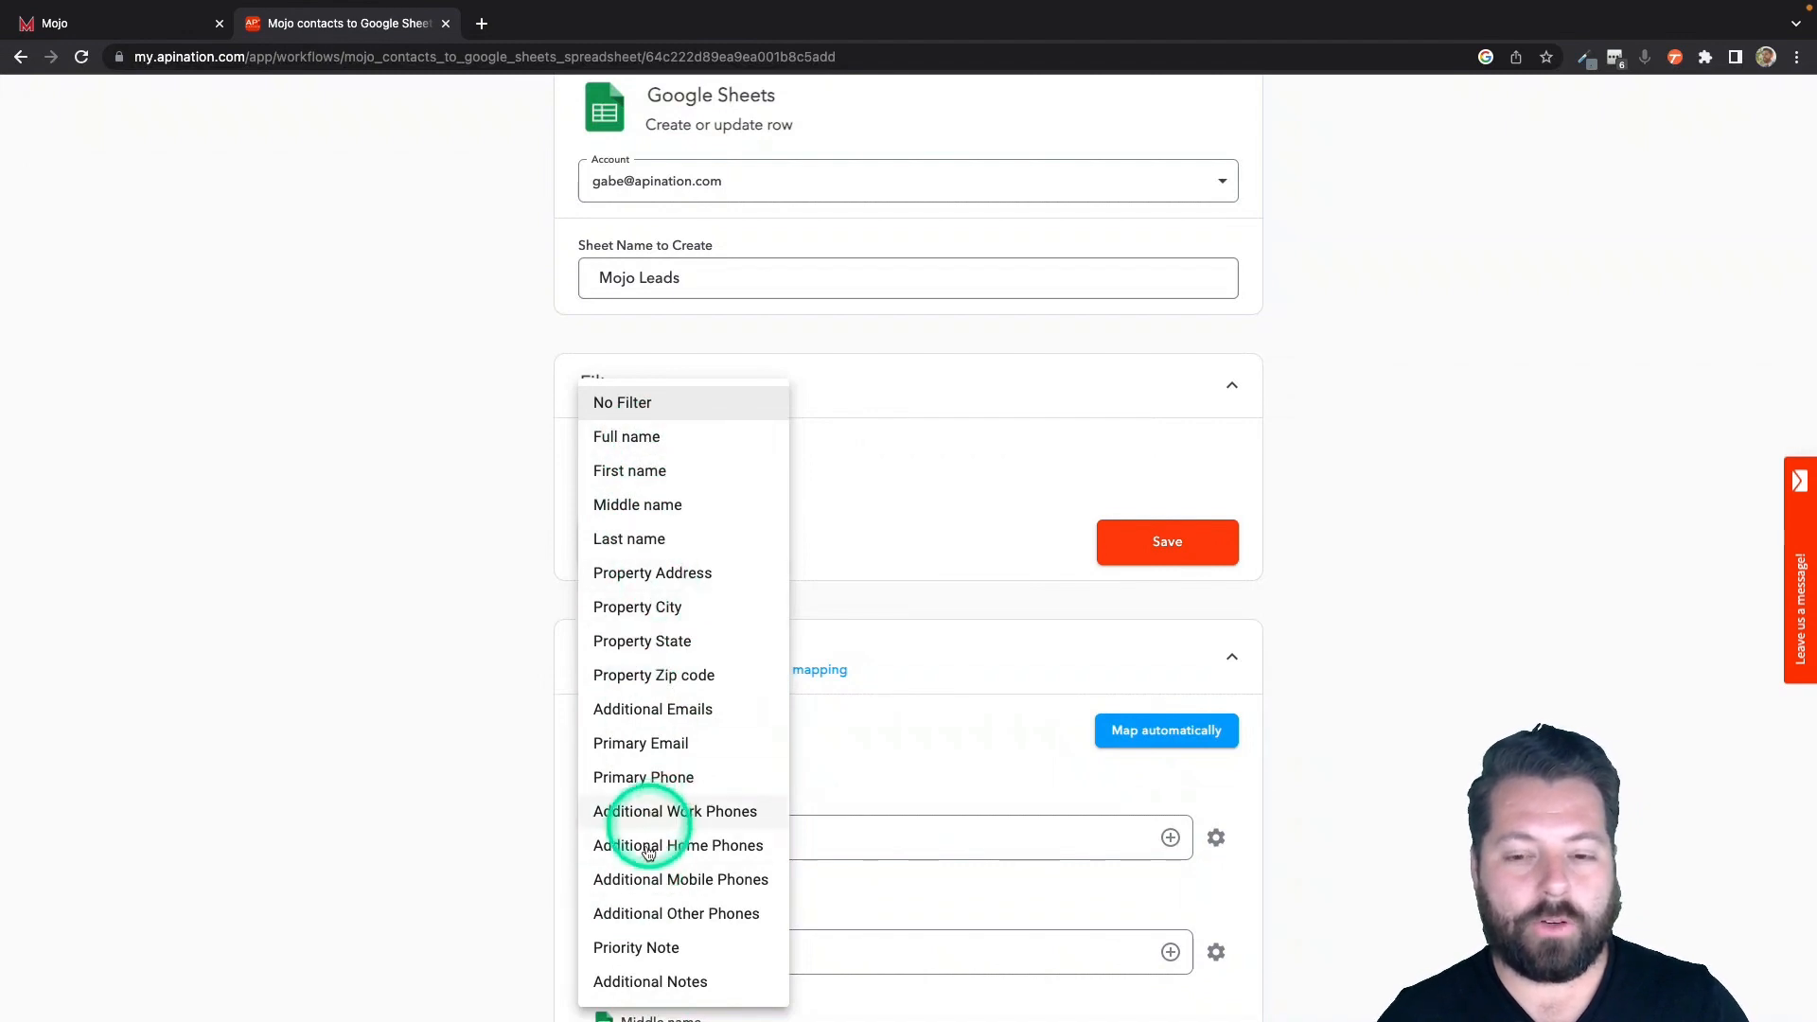
pyautogui.click(632, 947)
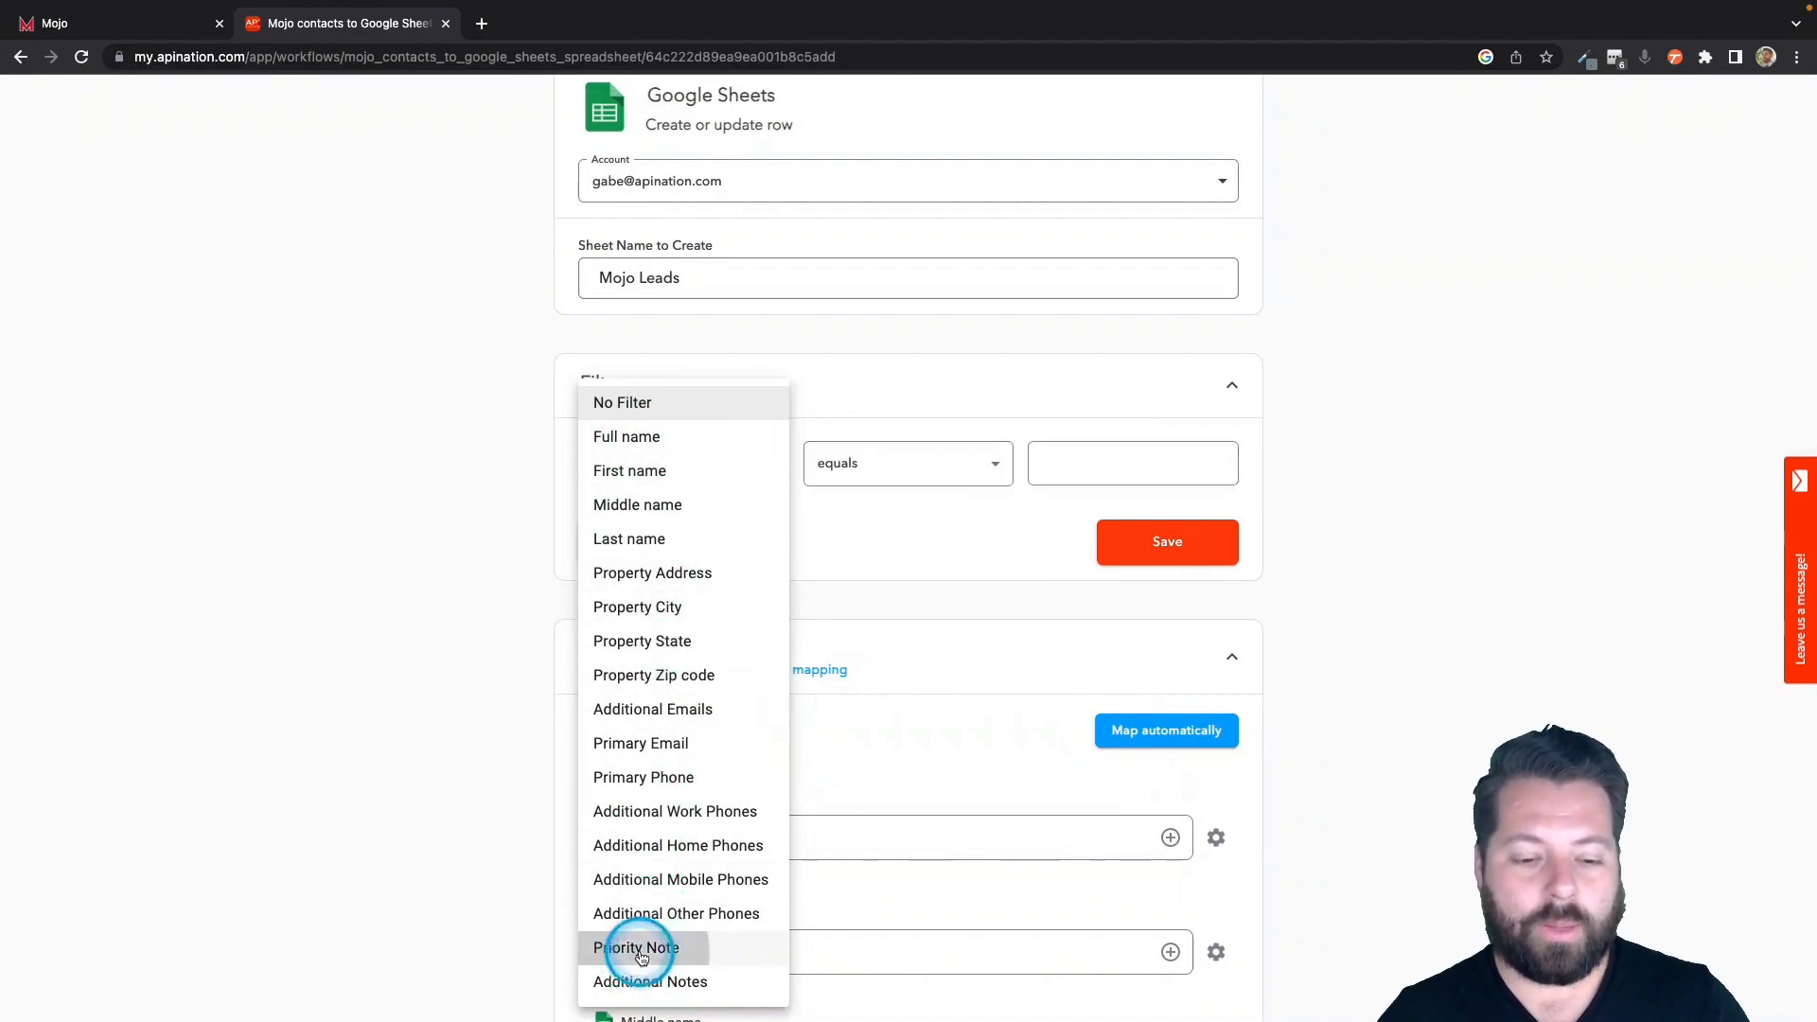
pyautogui.click(914, 483)
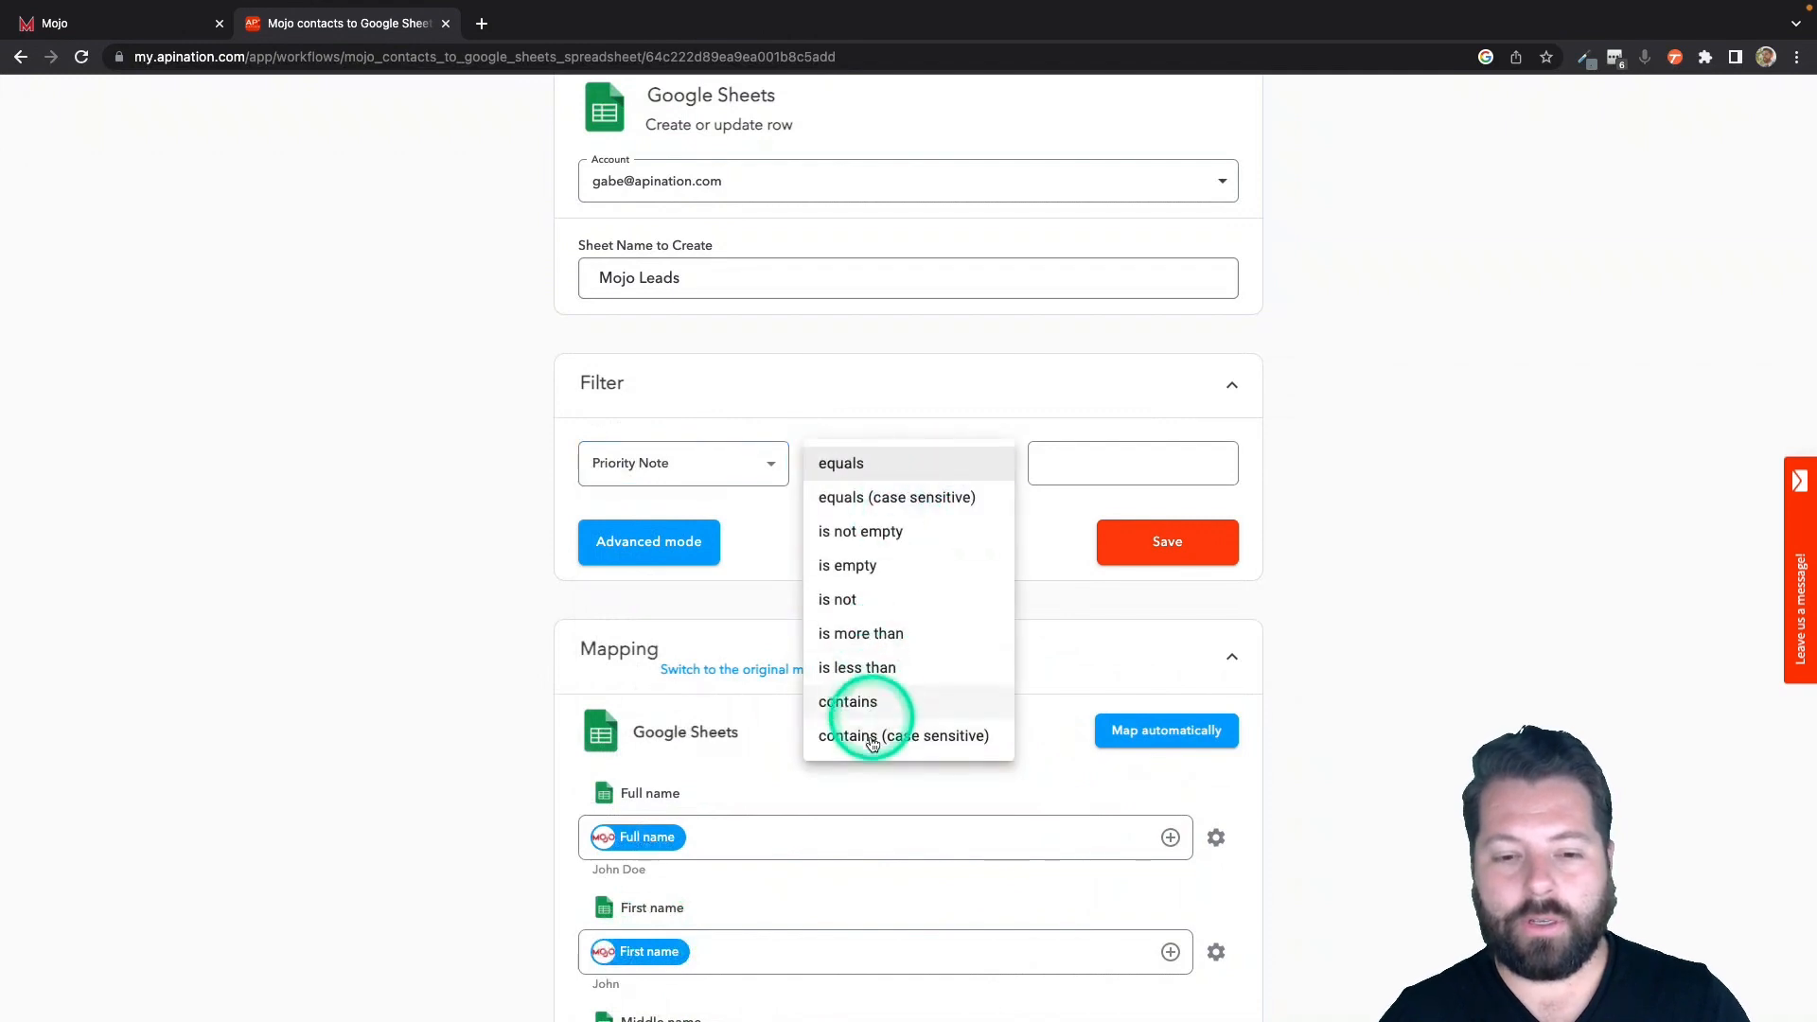
pyautogui.click(1096, 468)
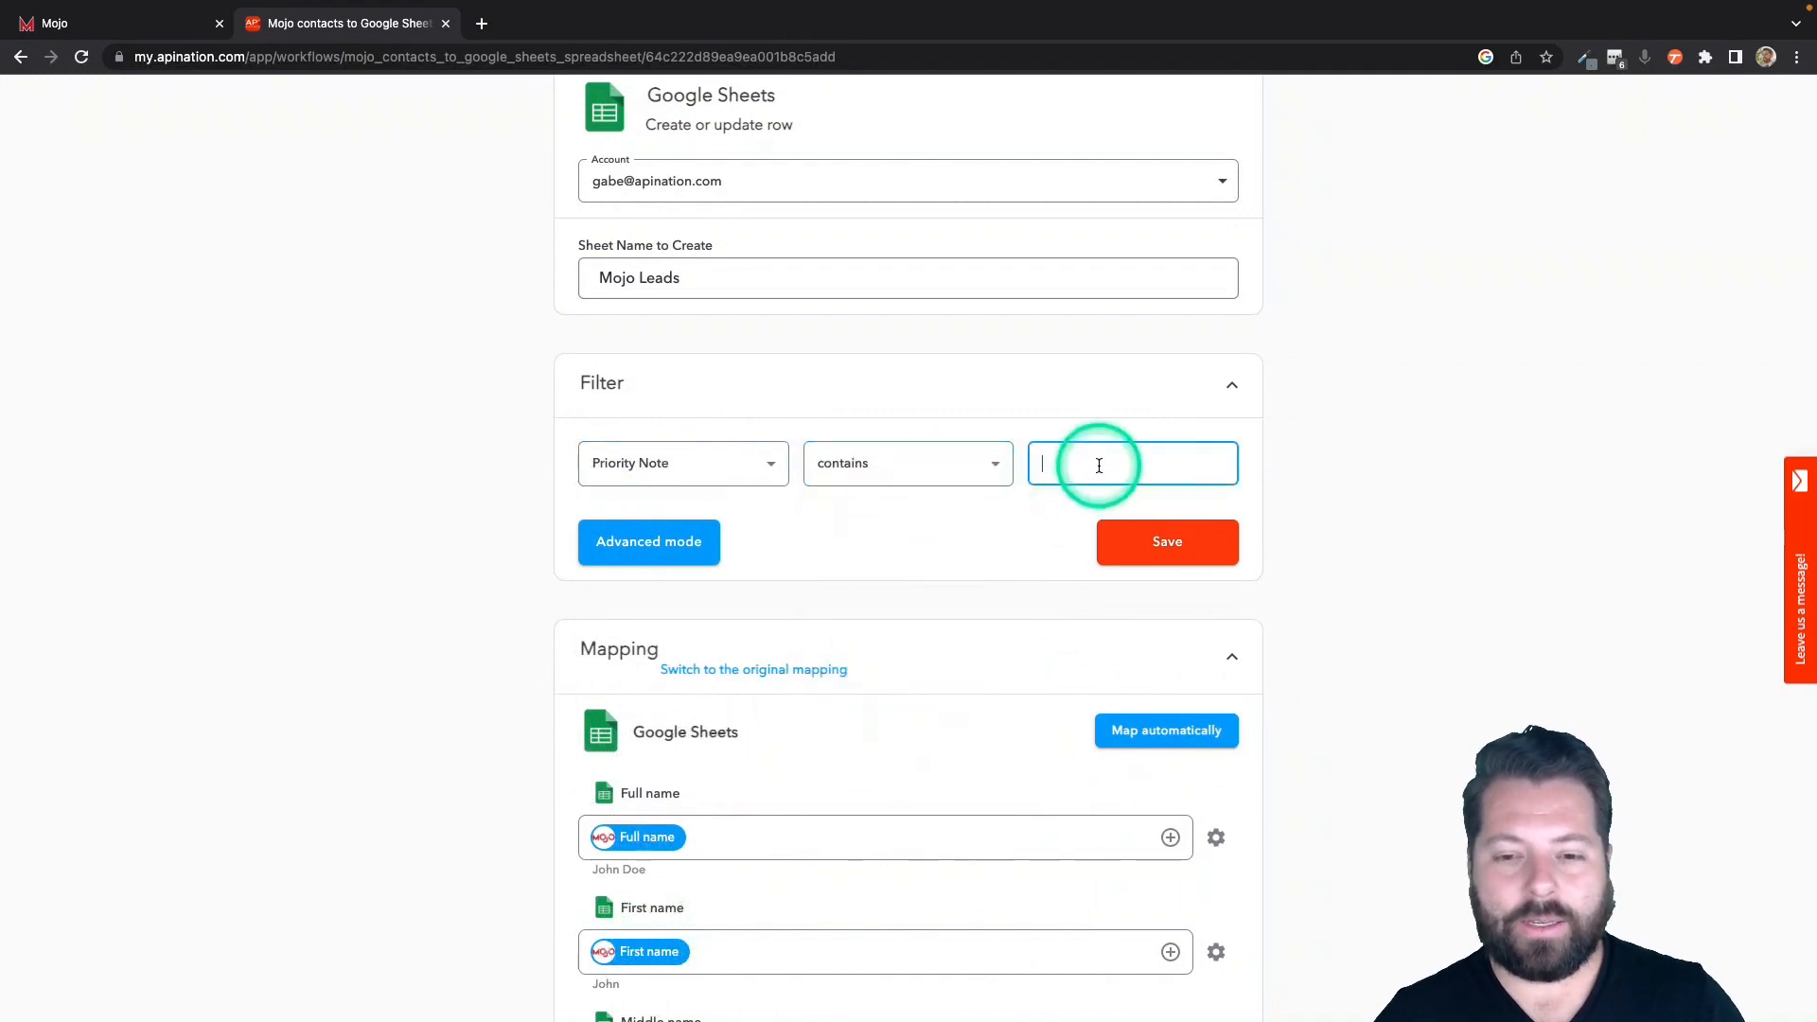
pyautogui.write('FOllow')
pyautogui.press('BackSpace')
pyautogui.press('BackSpace')
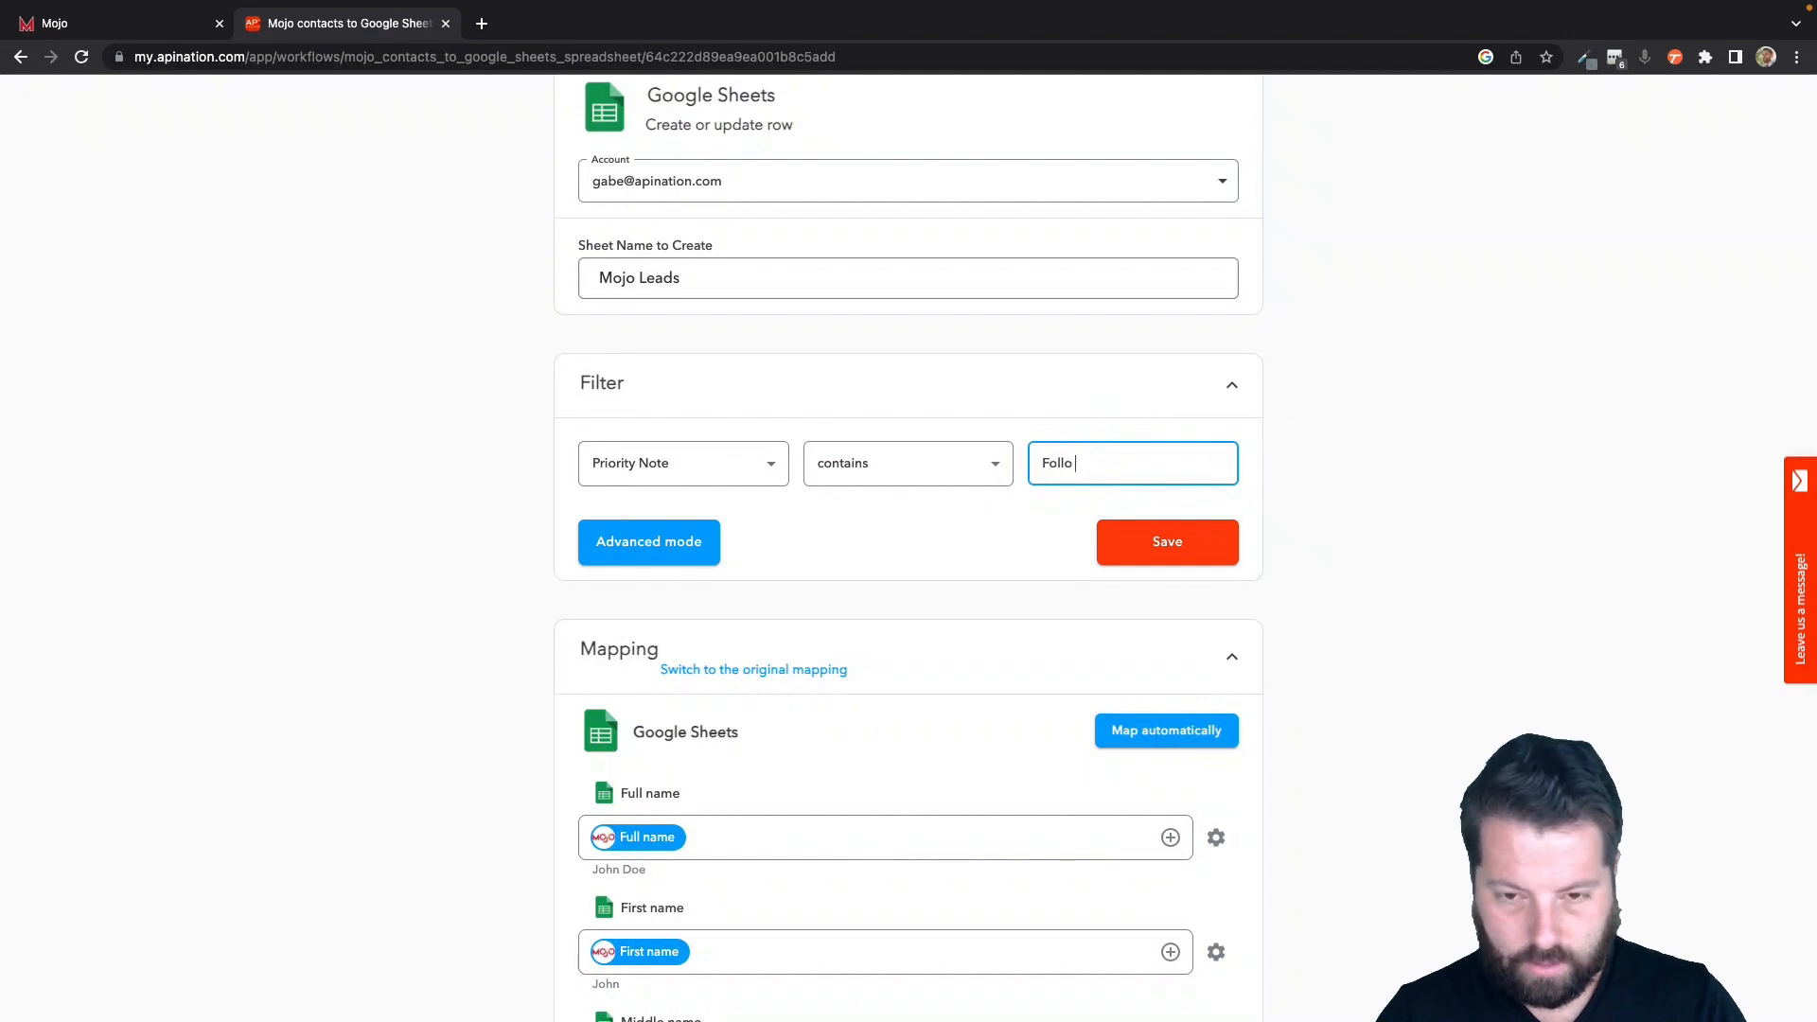
pyautogui.click(937, 516)
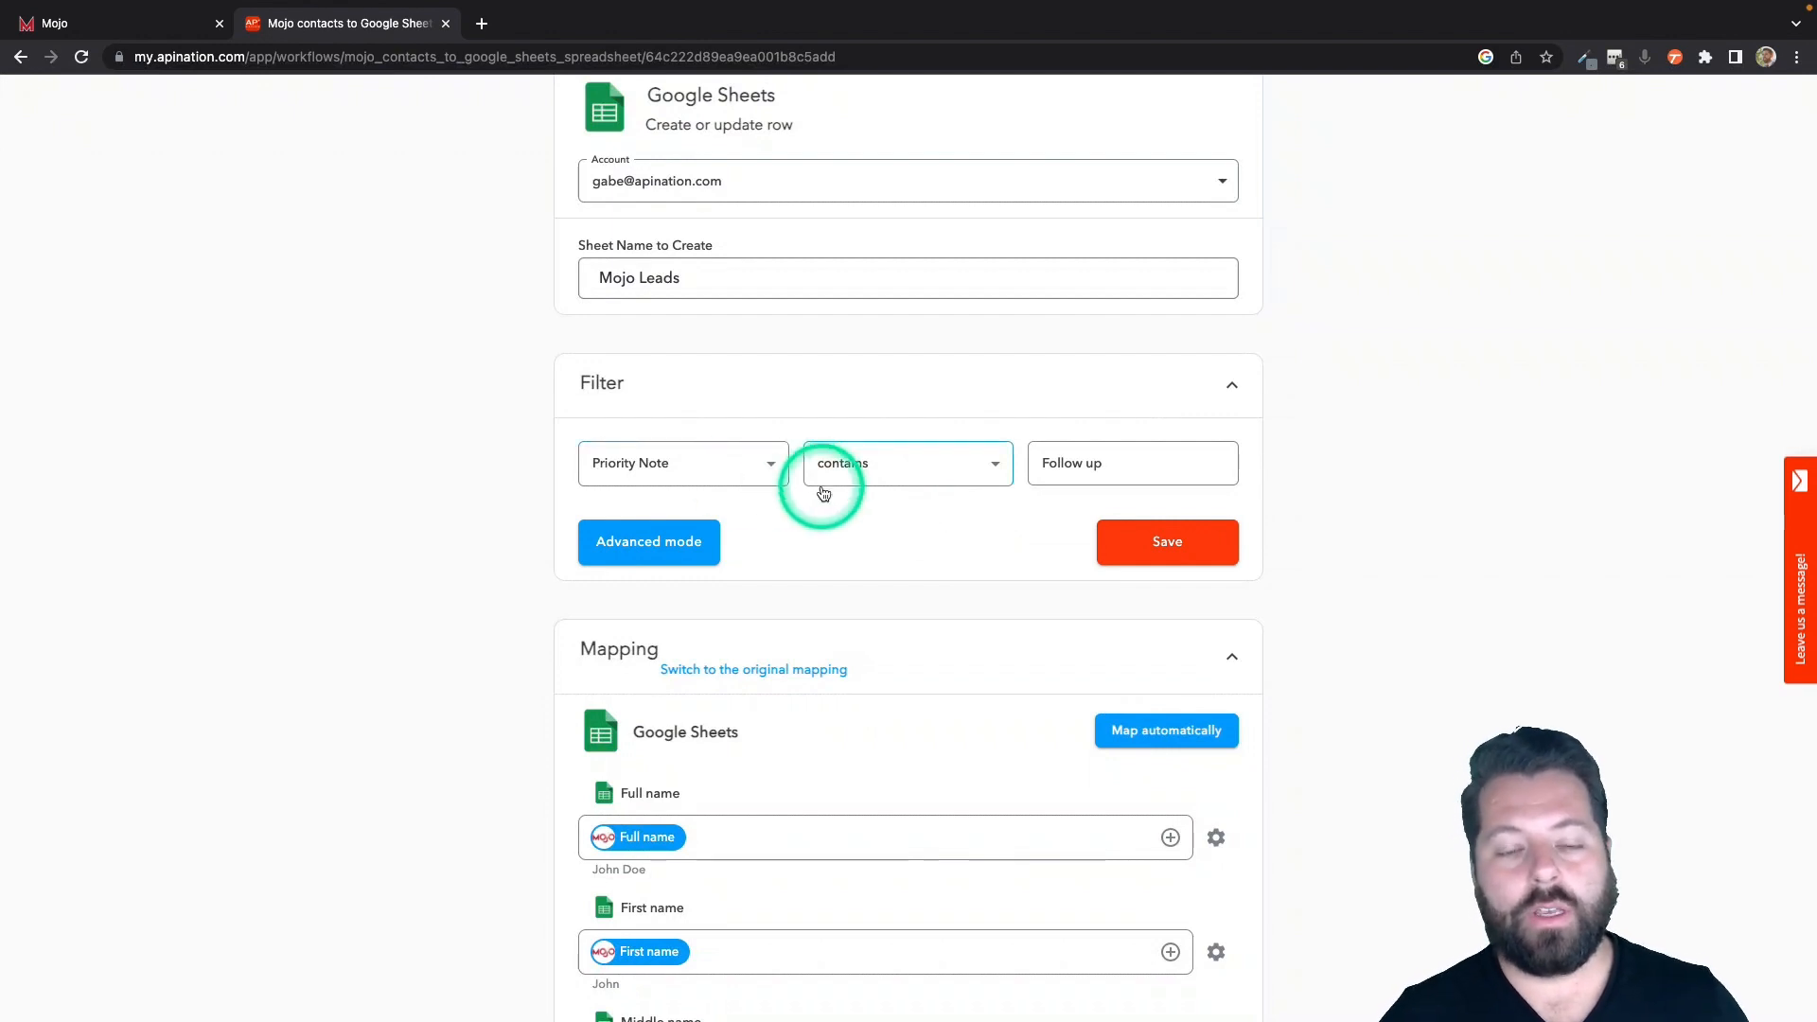
# Remove the Priority Note condition by setting the sync filter to No Filter
pyautogui.click(760, 473)
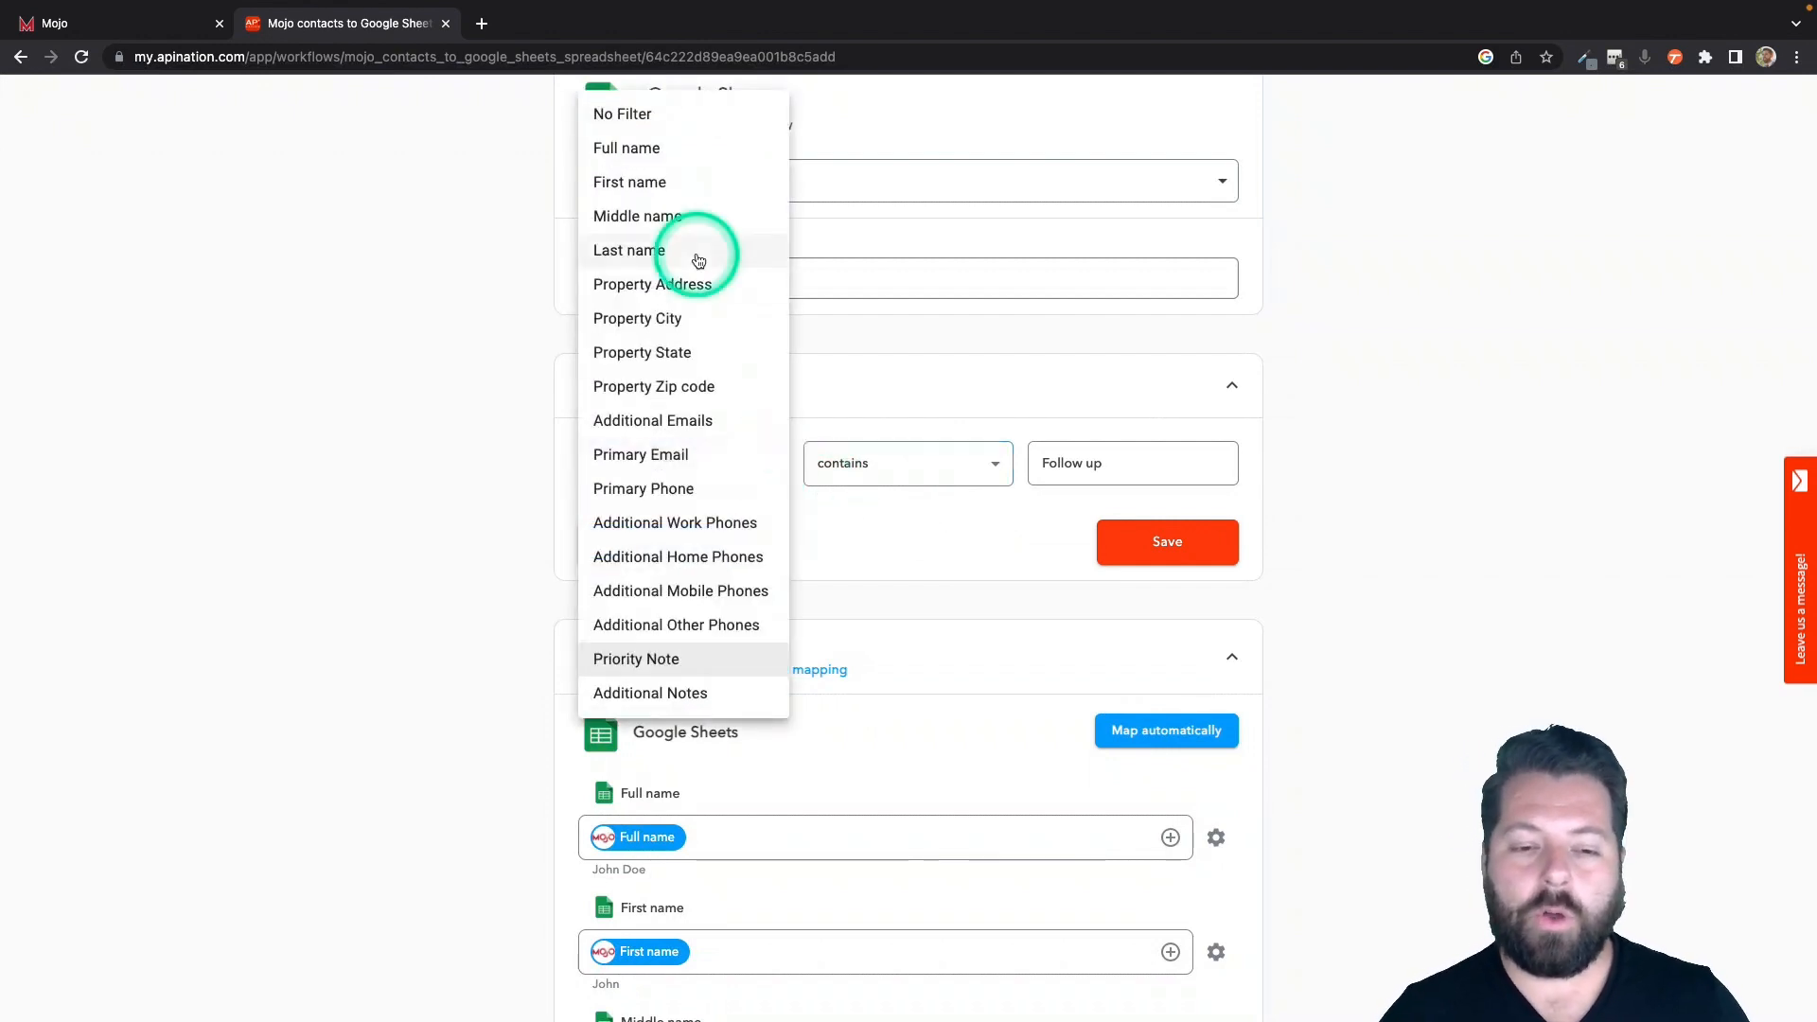
pyautogui.click(653, 115)
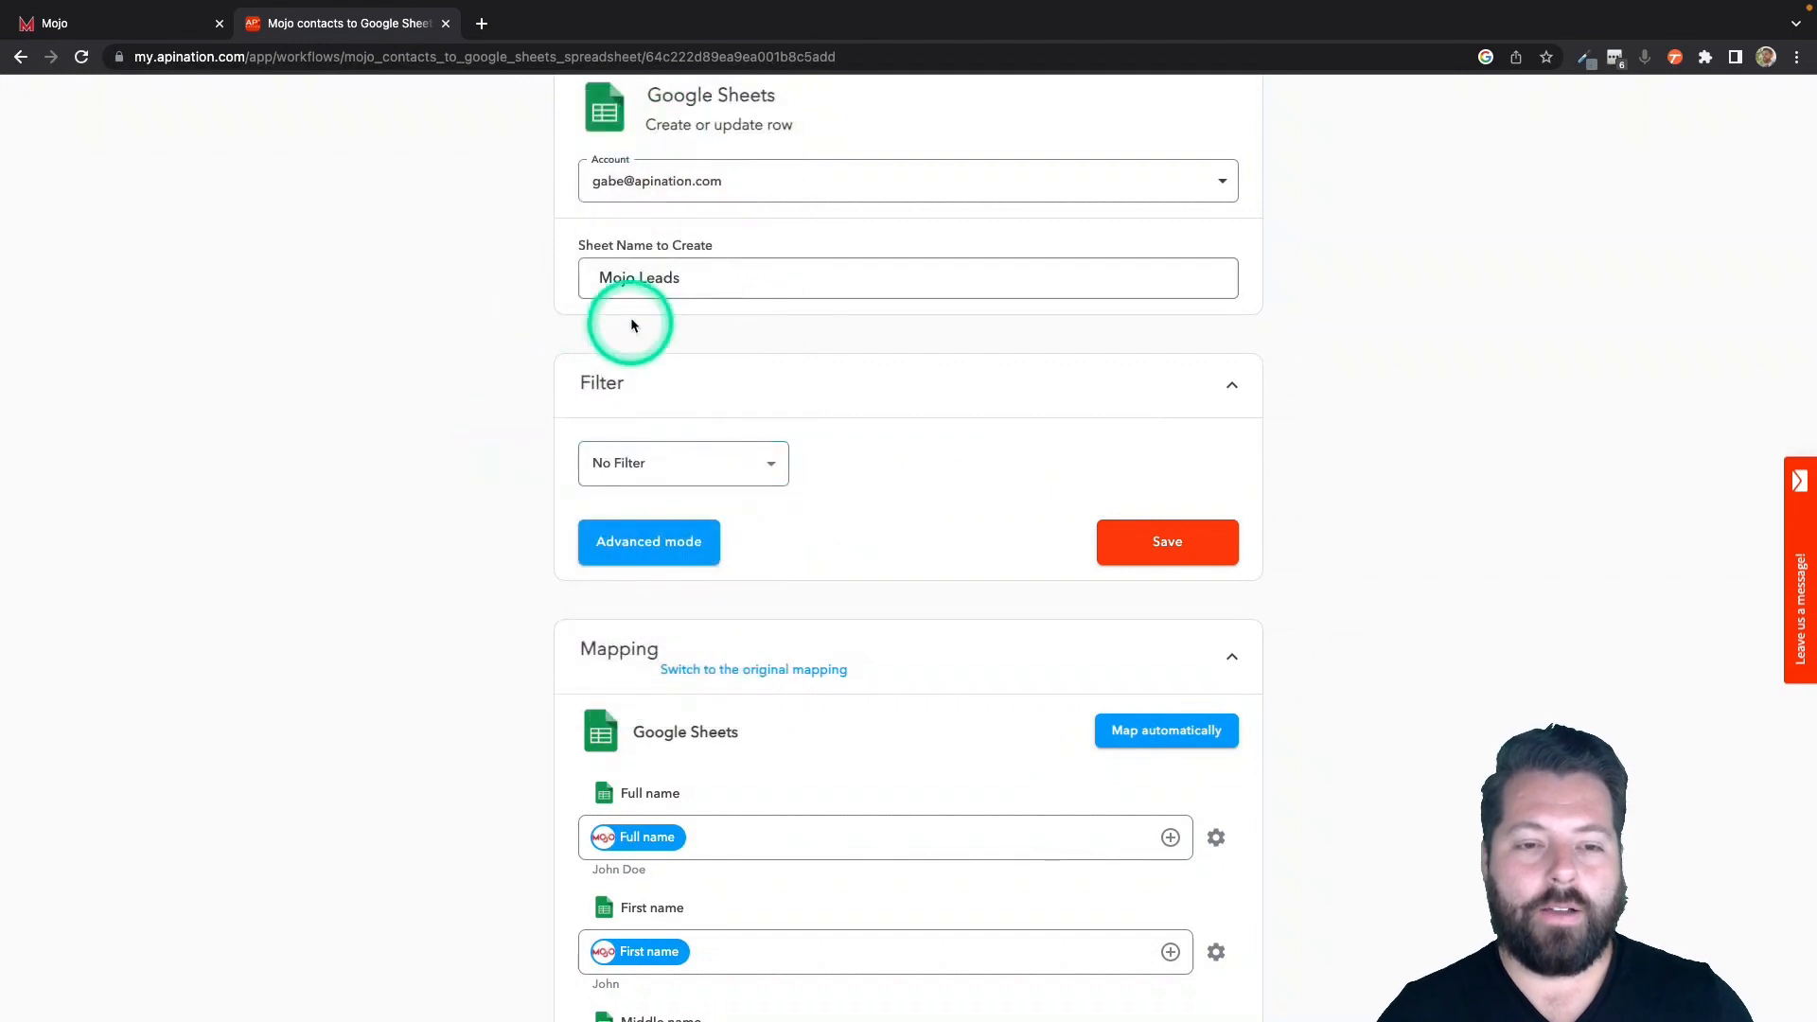
pyautogui.click(644, 272)
pyautogui.scroll(3, 653, 271)
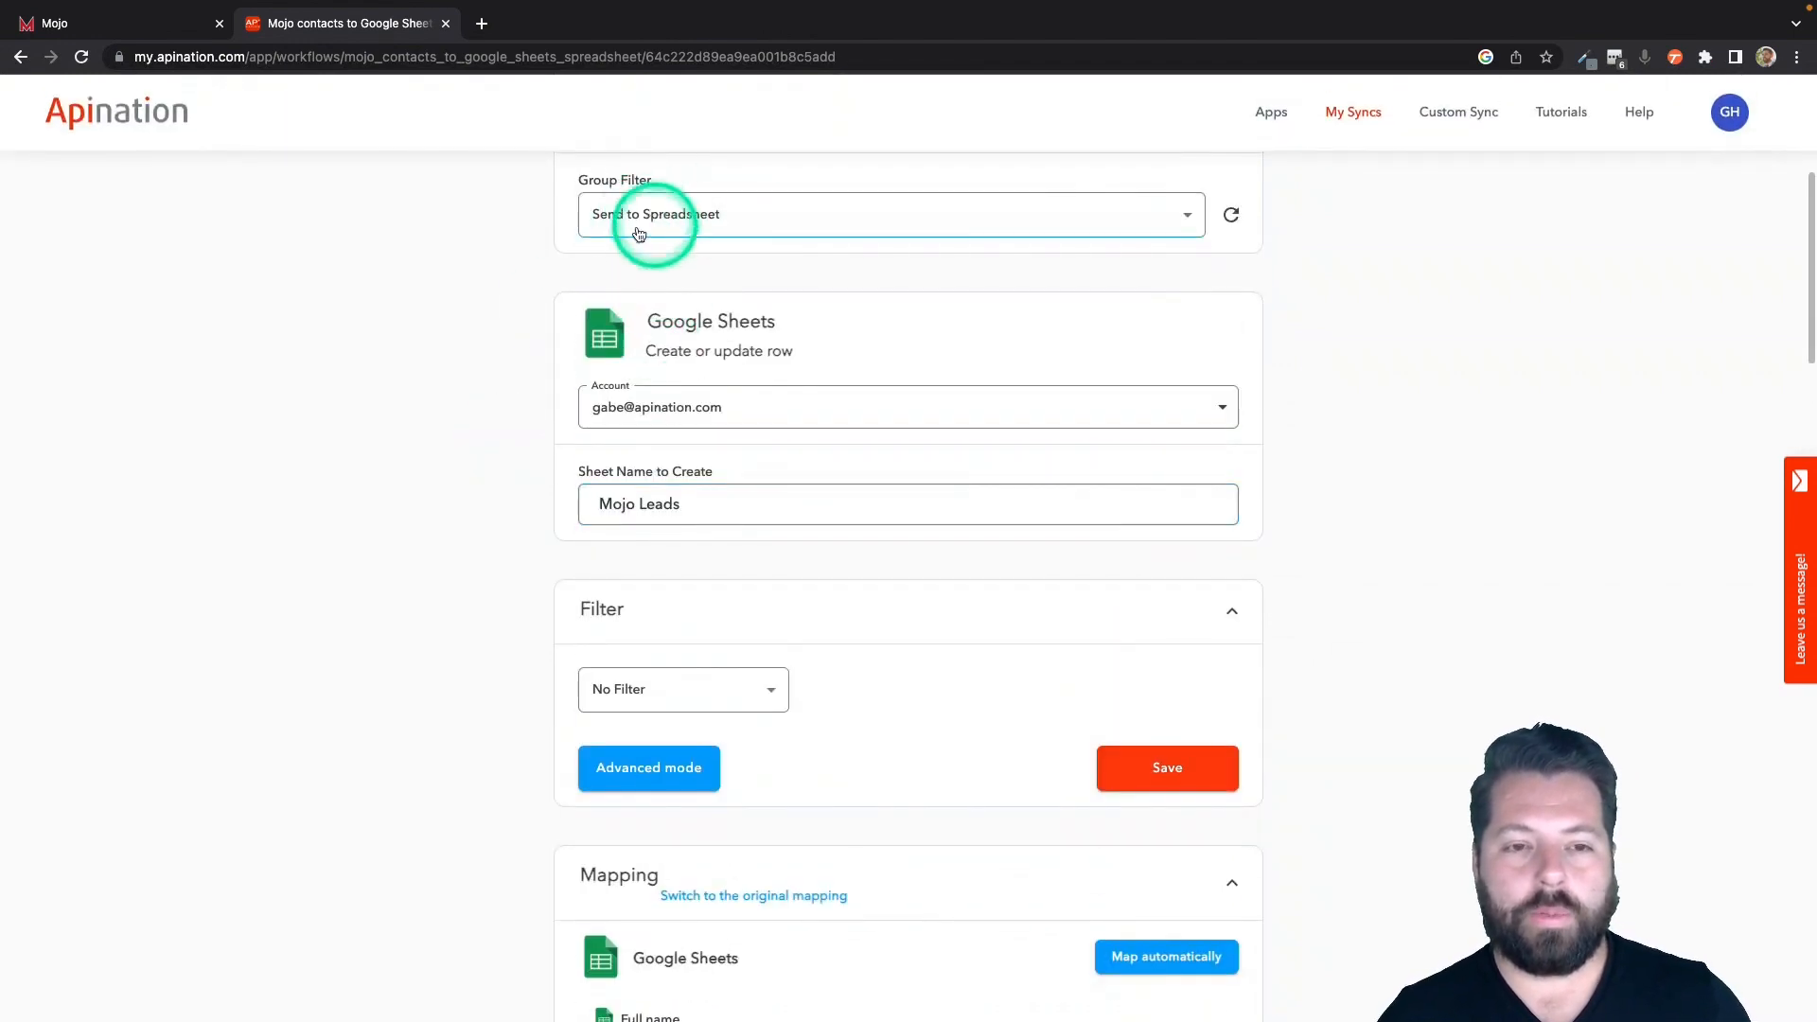
# Review how the Mojo contact fields map to the Google Sheets columns, from Full name through Additional Notes
pyautogui.scroll(-3, 515, 570)
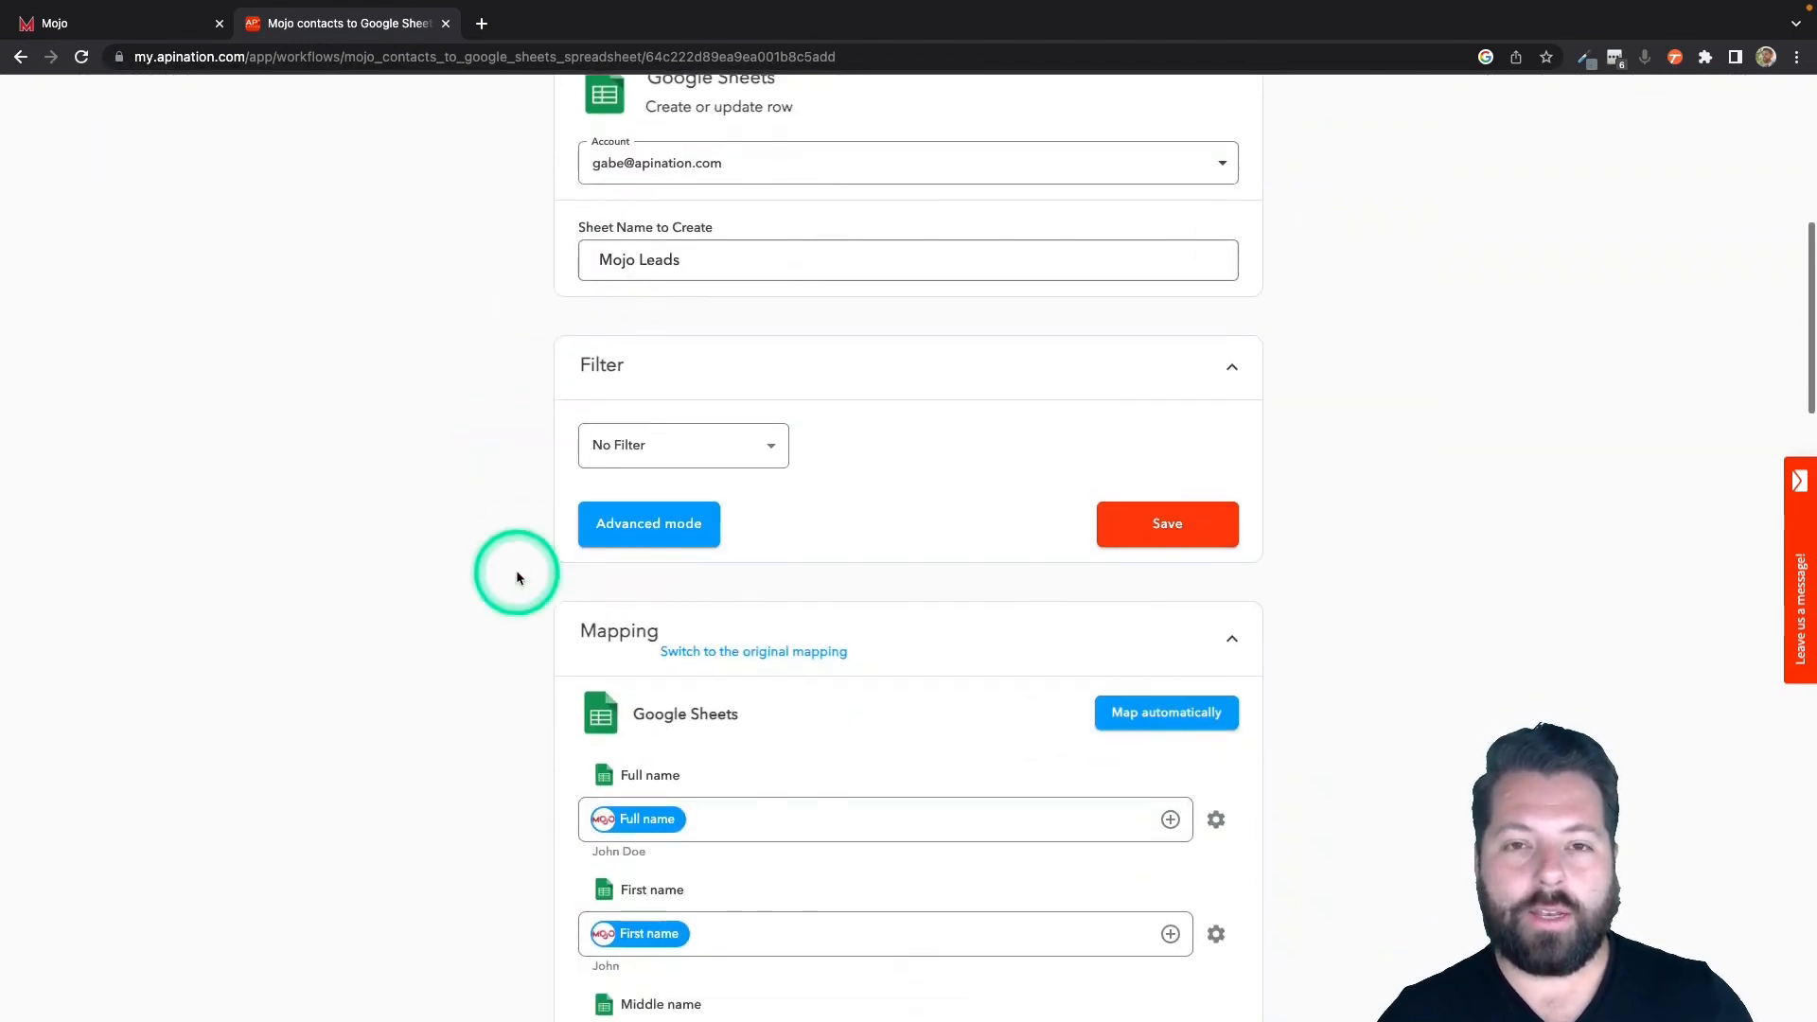
pyautogui.scroll(-5, 517, 577)
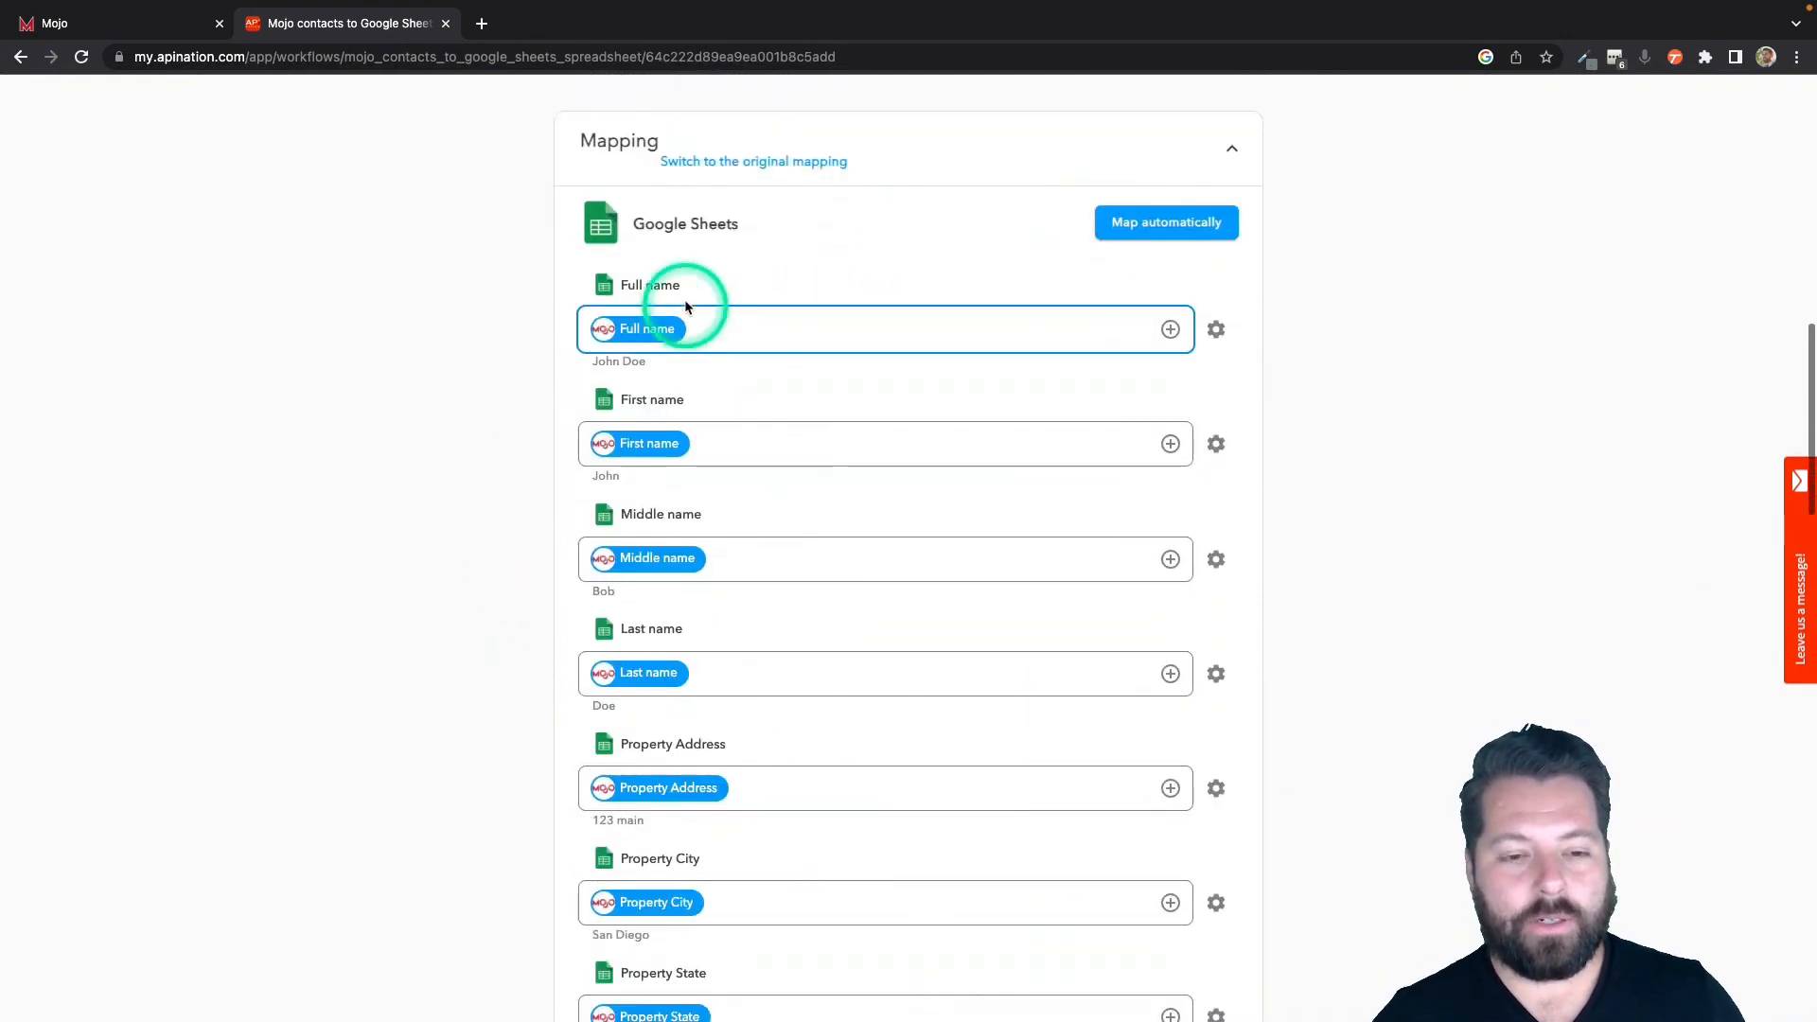
pyautogui.click(610, 330)
pyautogui.click(532, 509)
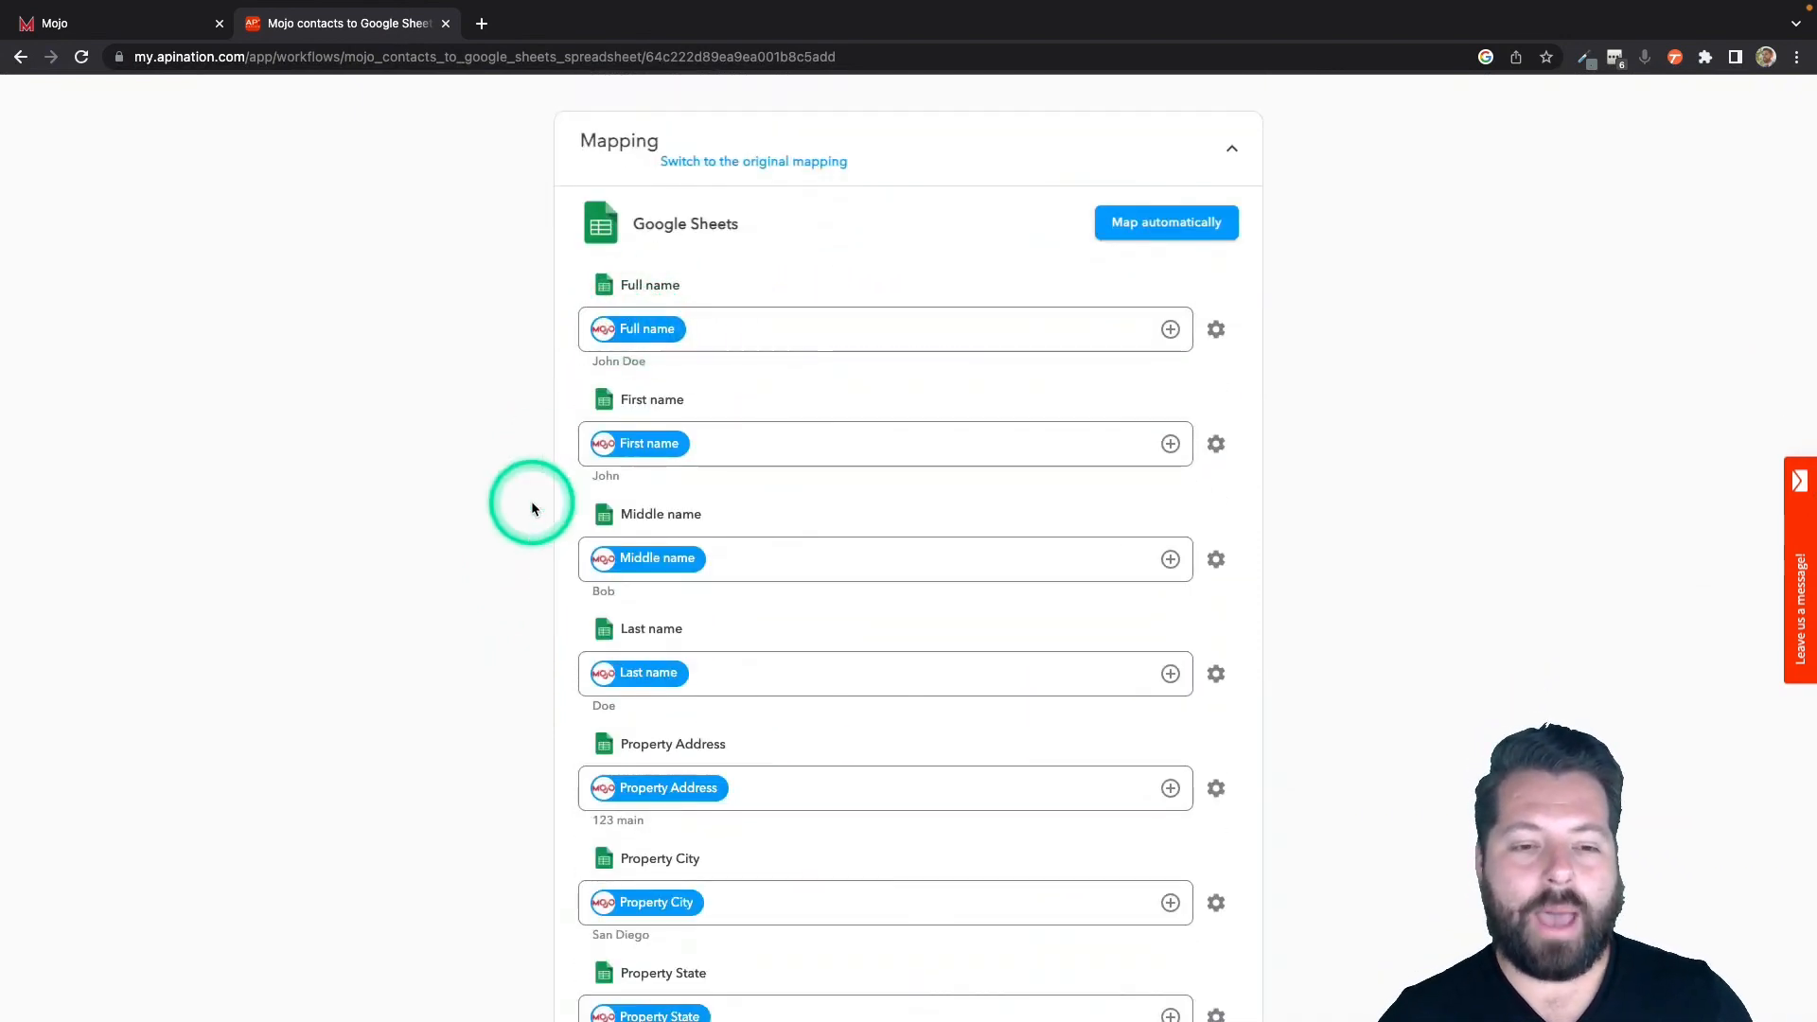
pyautogui.scroll(-4, 531, 509)
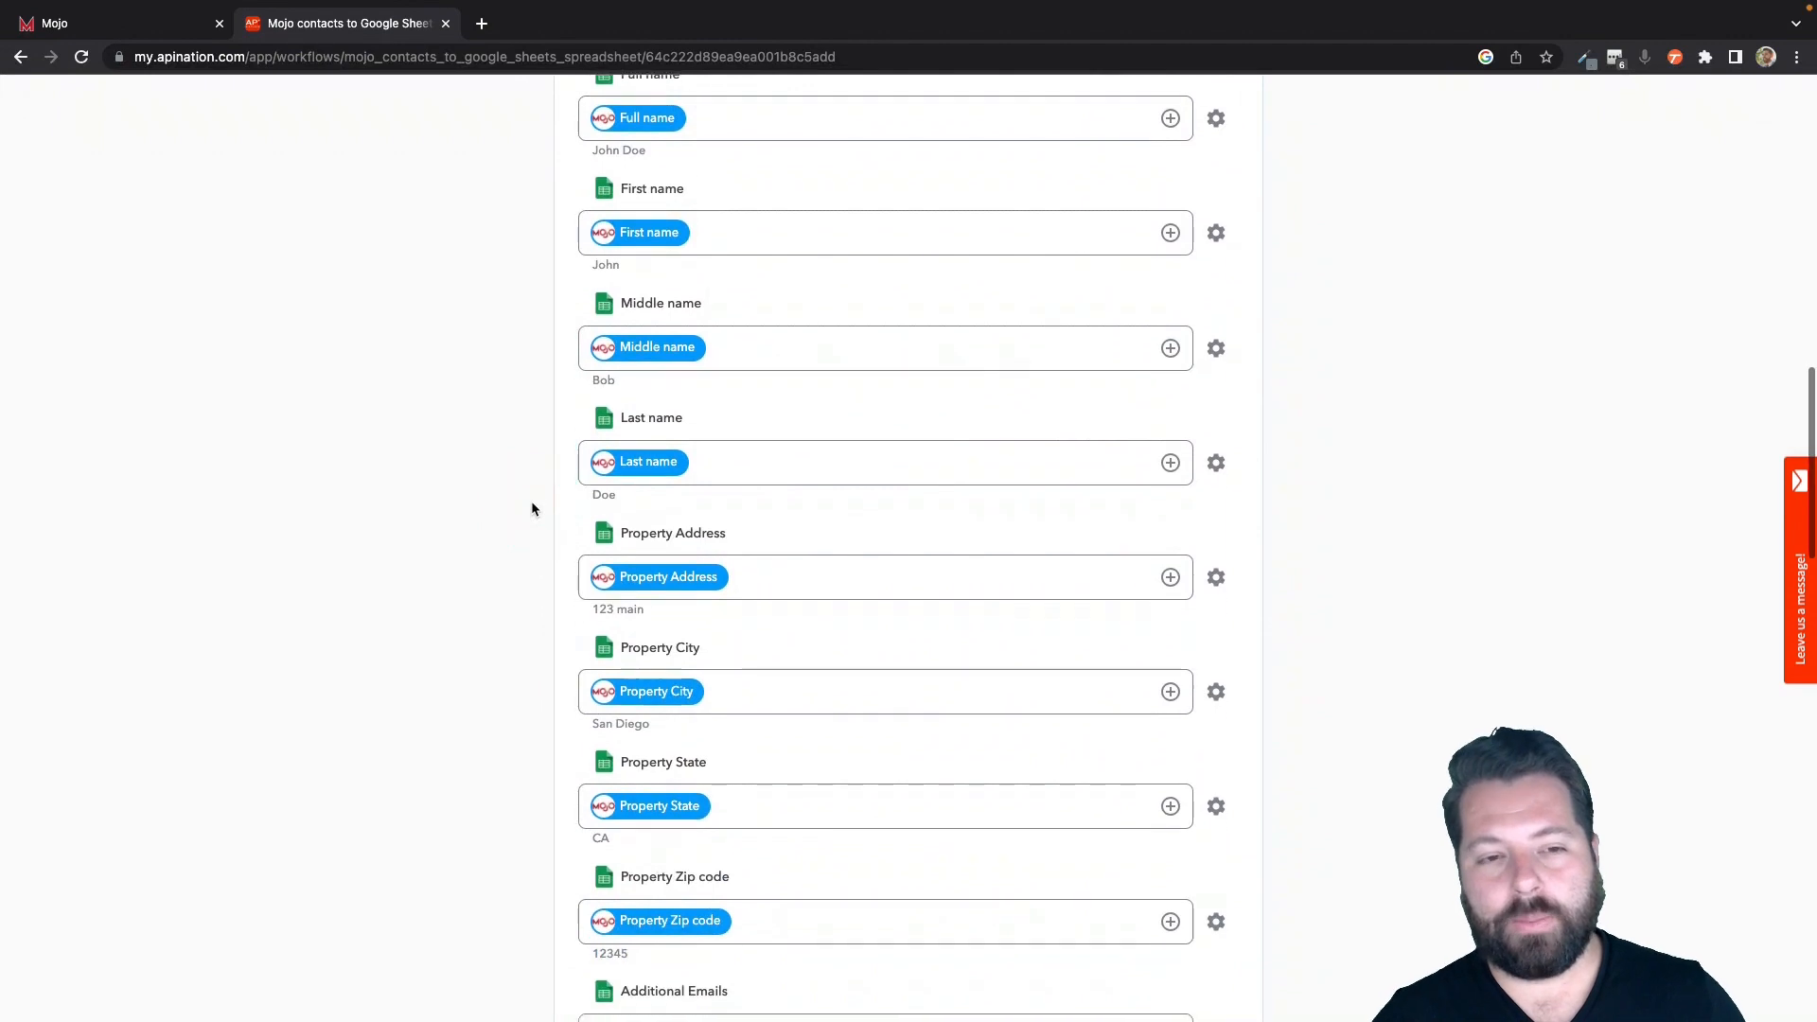
pyautogui.scroll(-5, 600, 479)
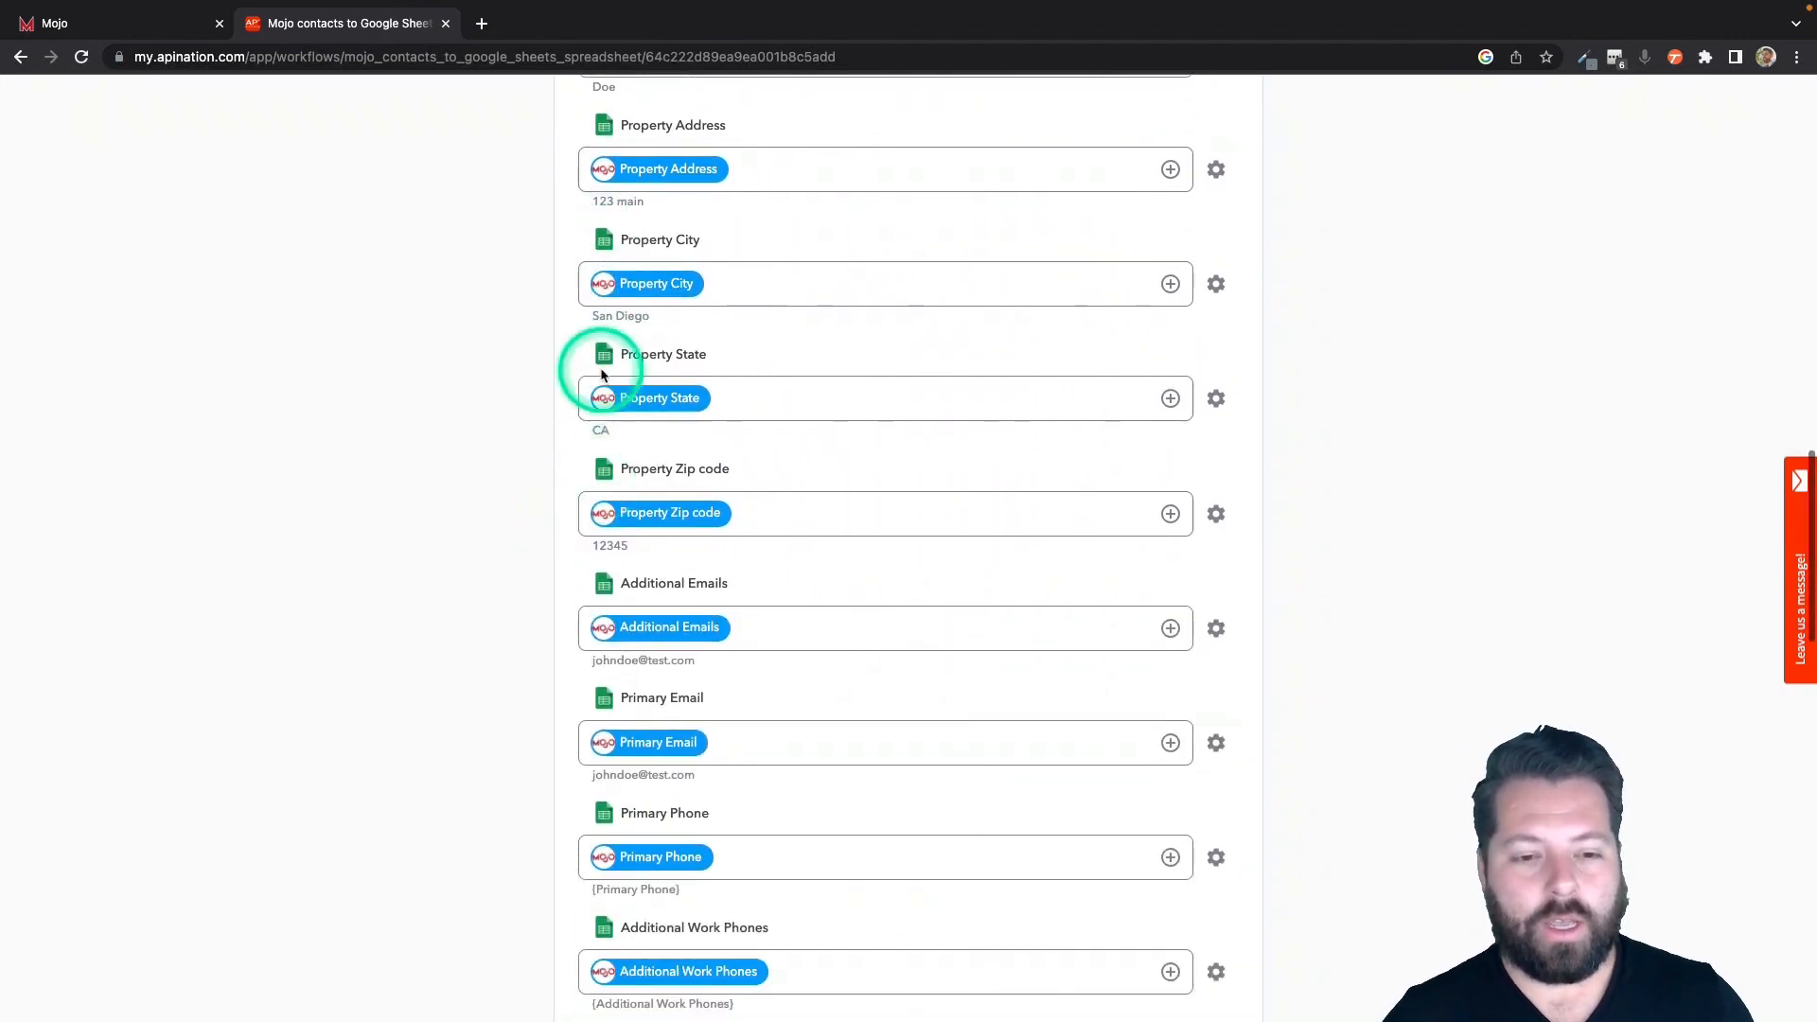
pyautogui.scroll(-6, 602, 376)
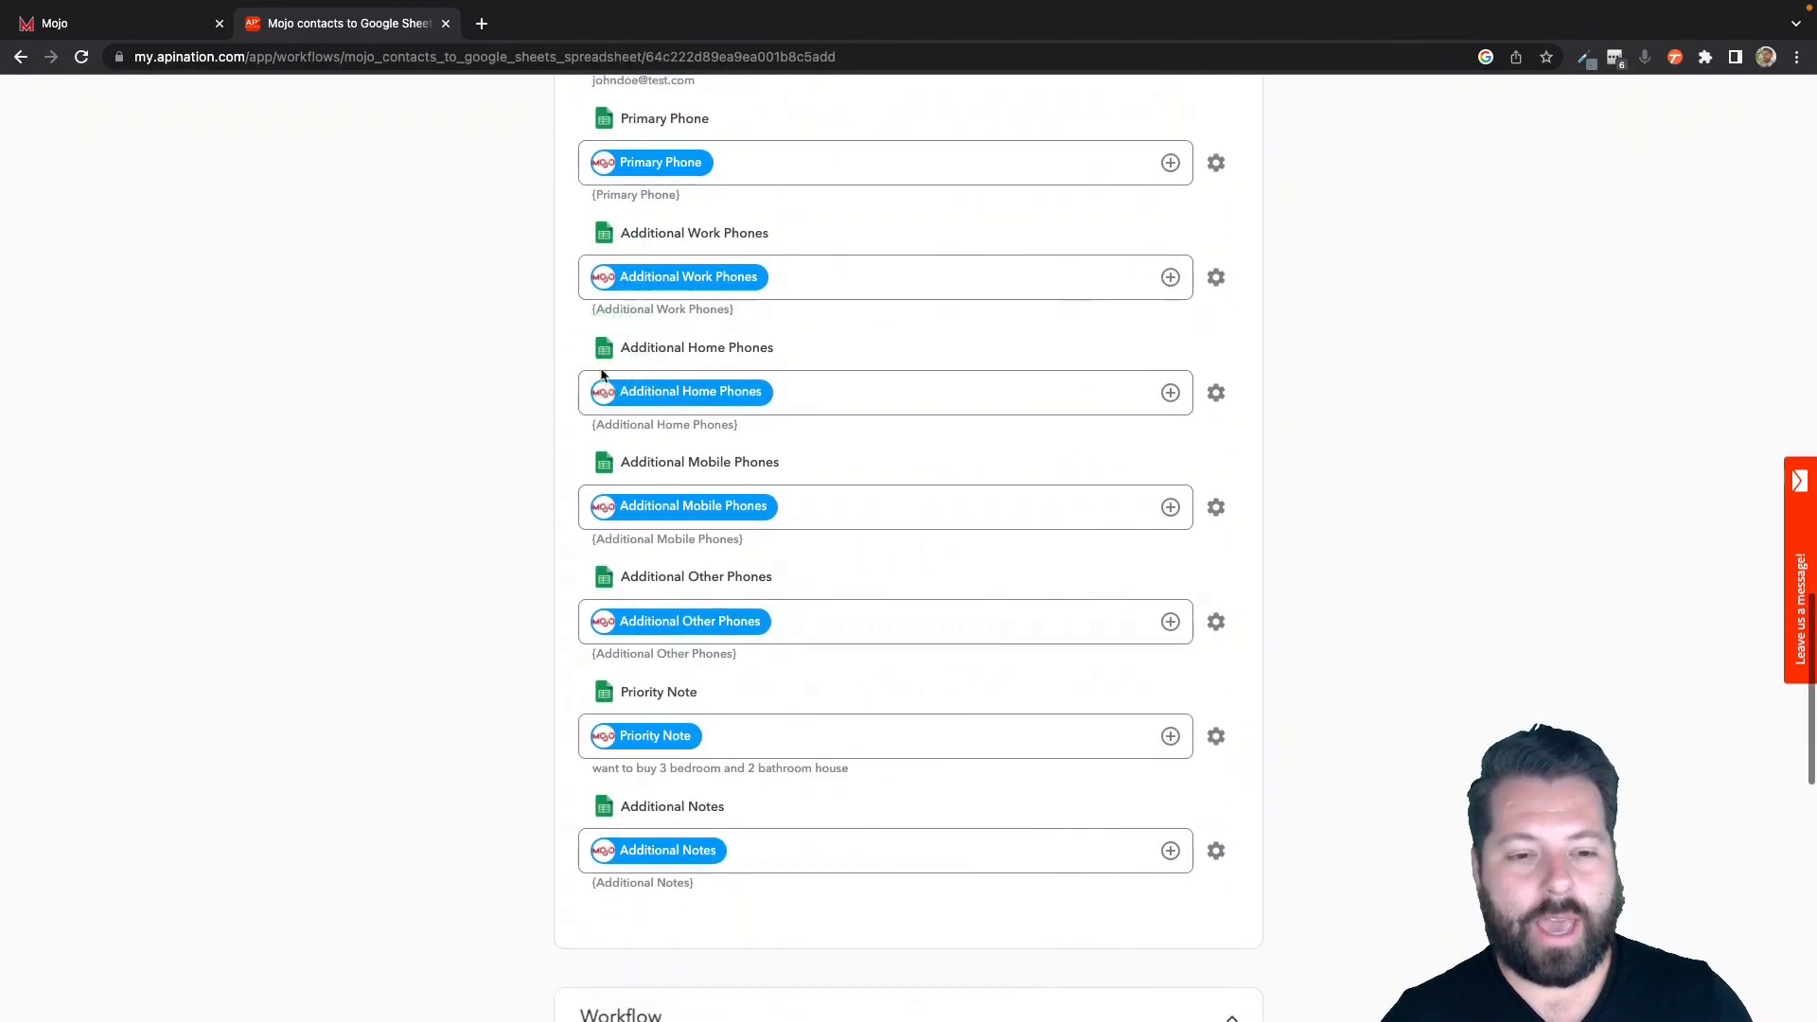
# Activate the Mojo contacts to Google Sheets Spreadsheet sync
pyautogui.scroll(4, 602, 375)
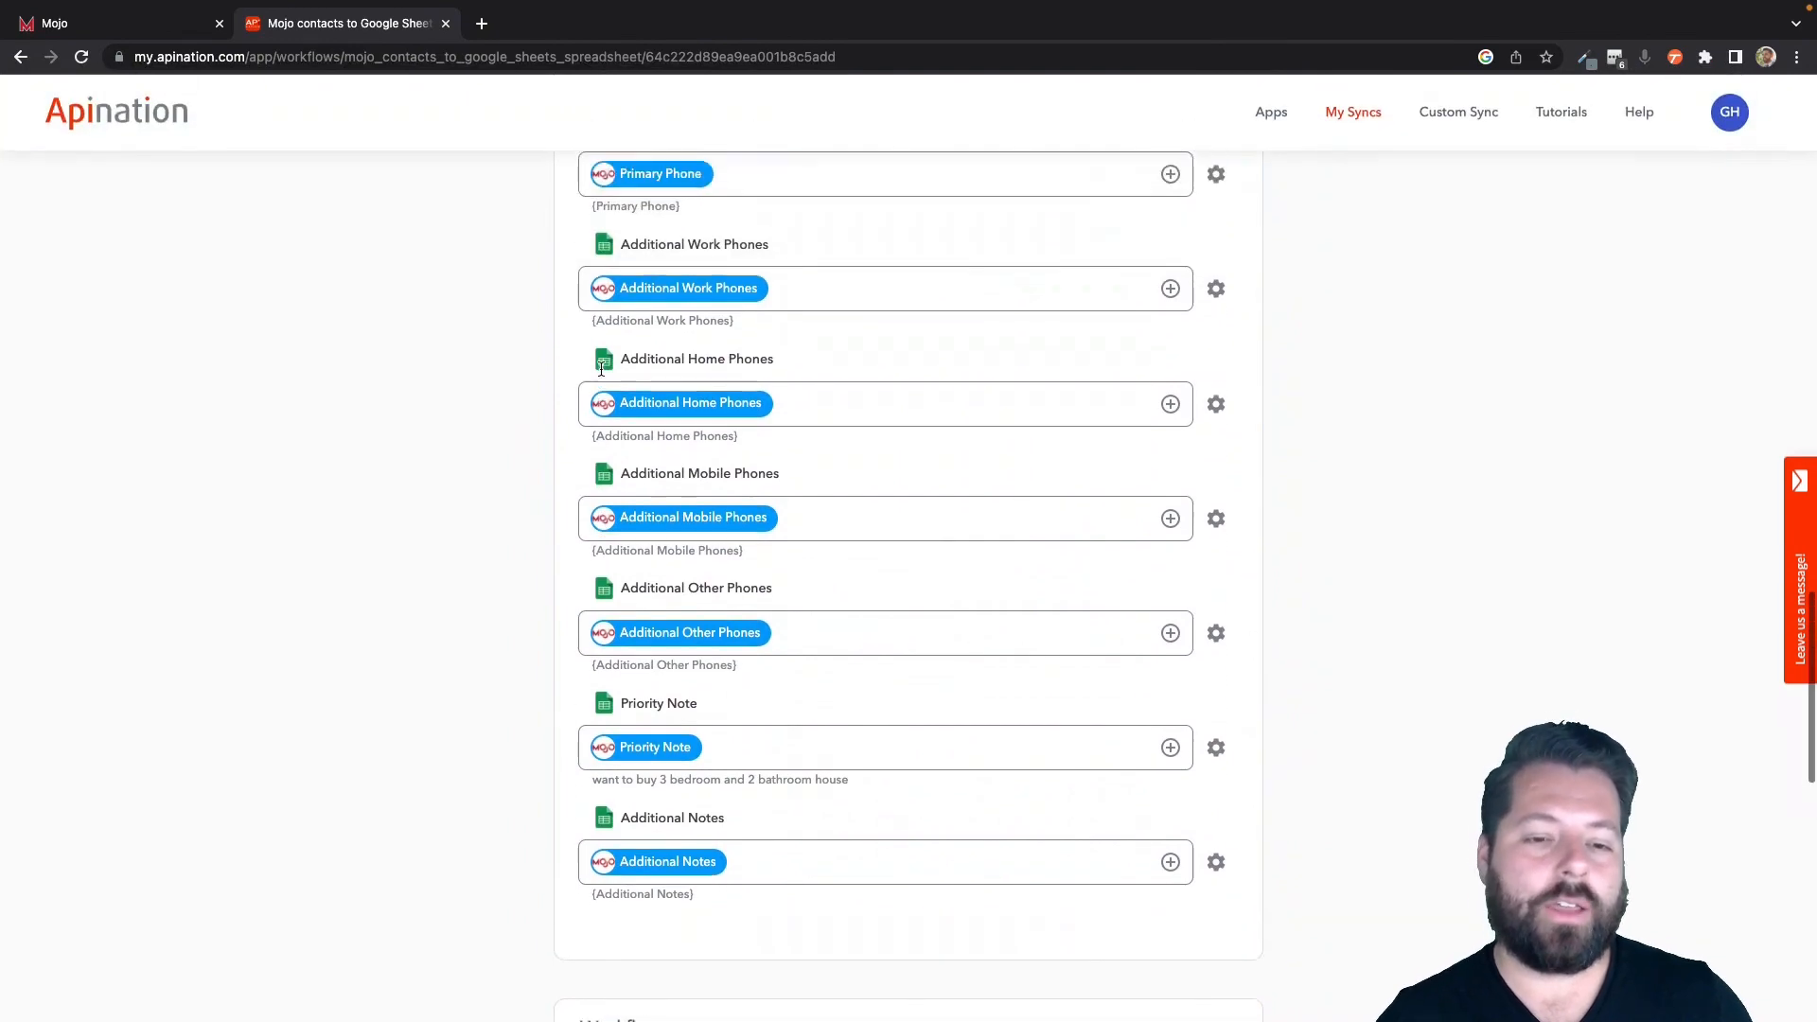
pyautogui.scroll(20, 601, 376)
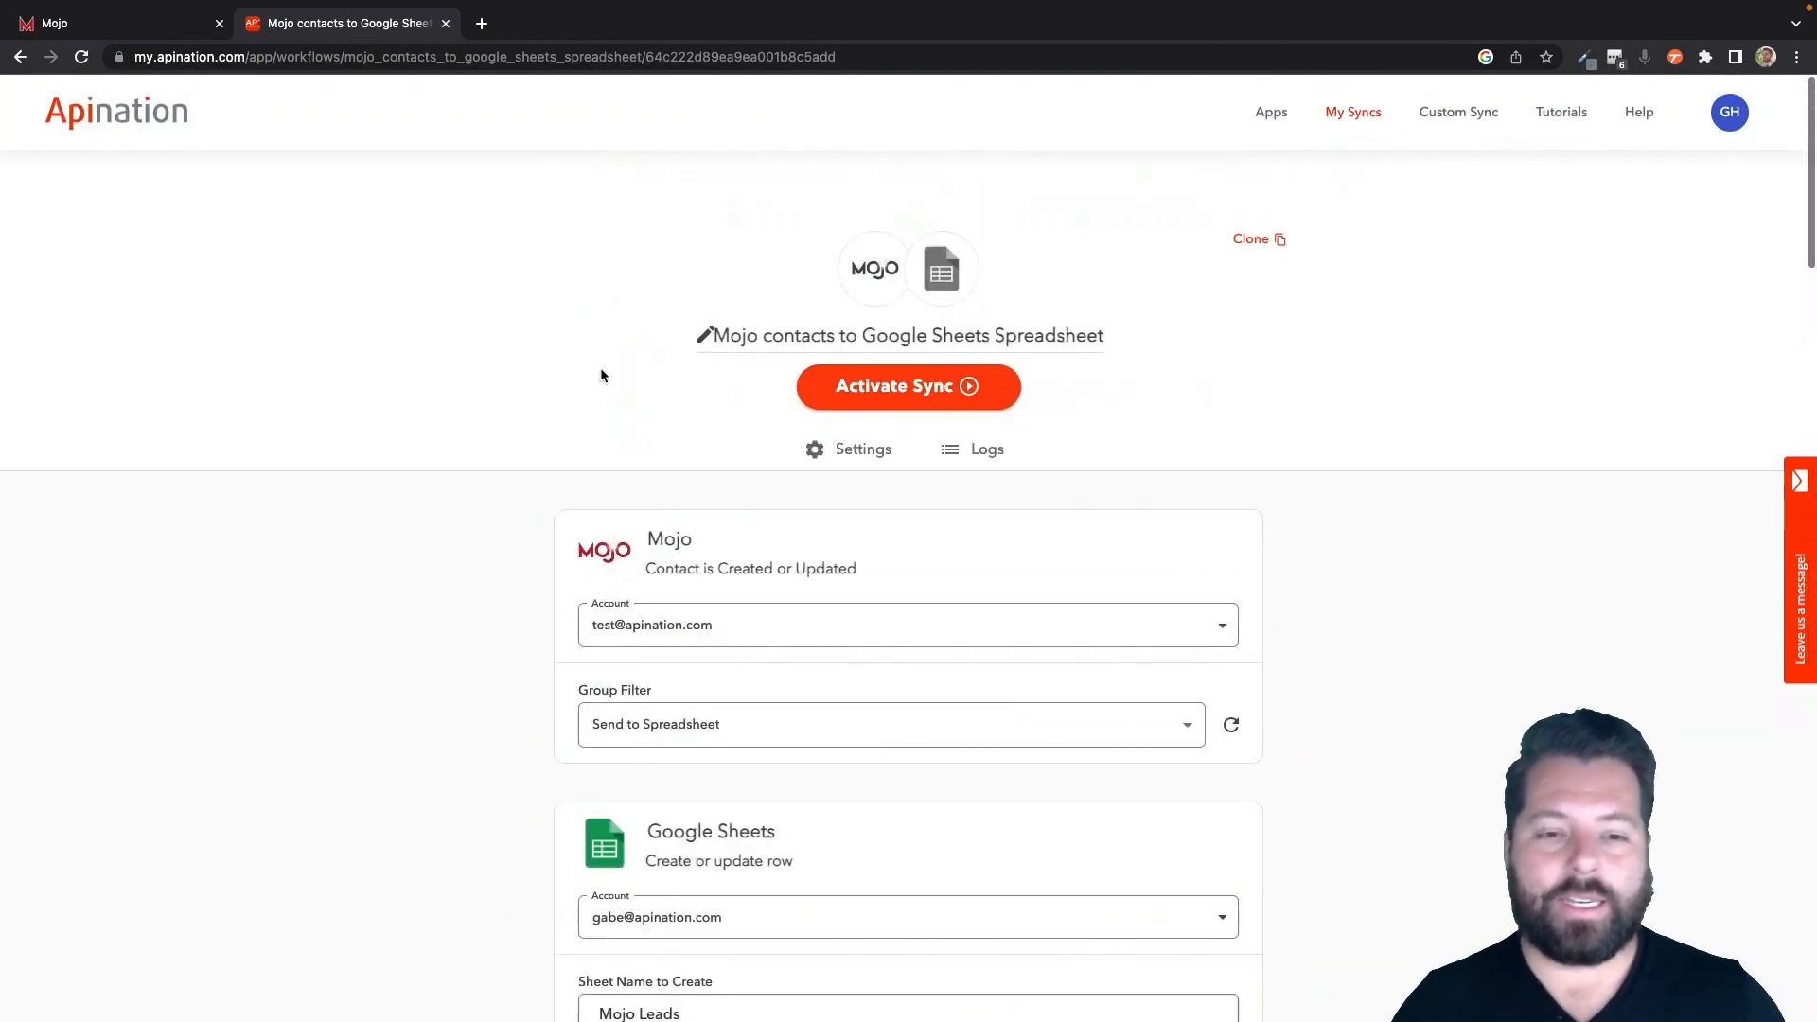
pyautogui.click(895, 344)
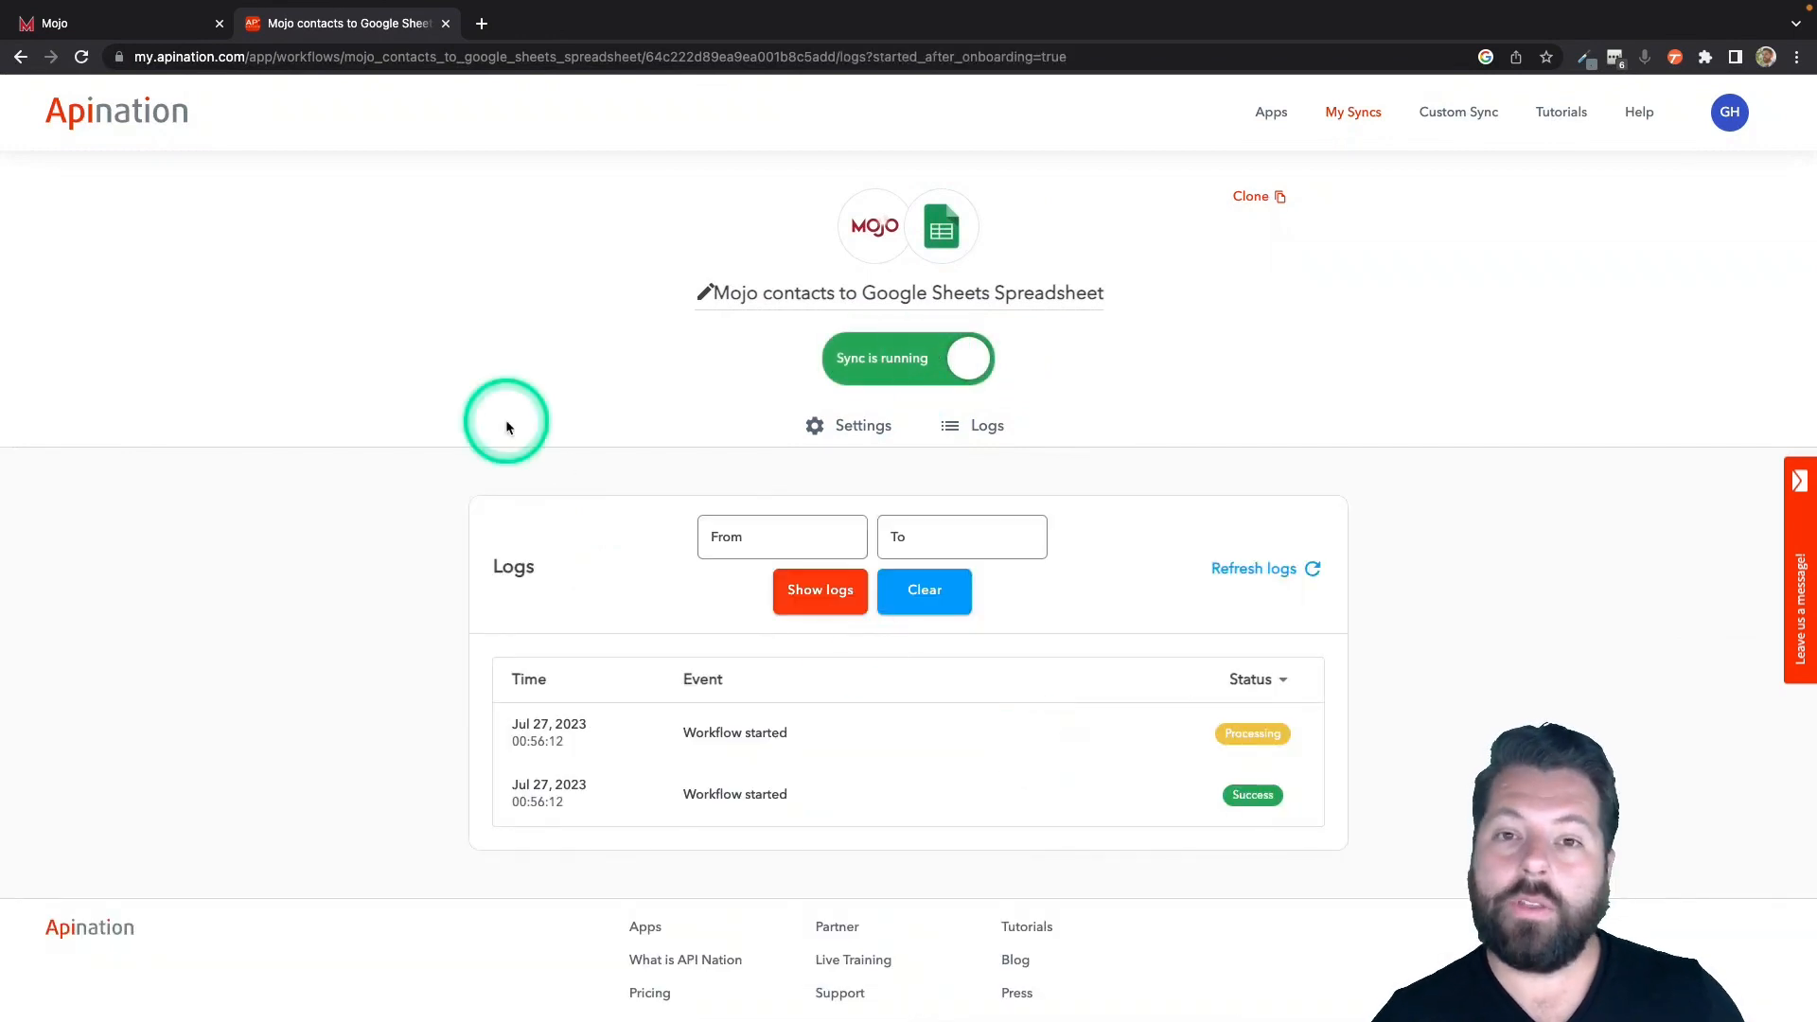
# Switch to Mojo and open the "April 10th leads" calling list
pyautogui.click(137, 25)
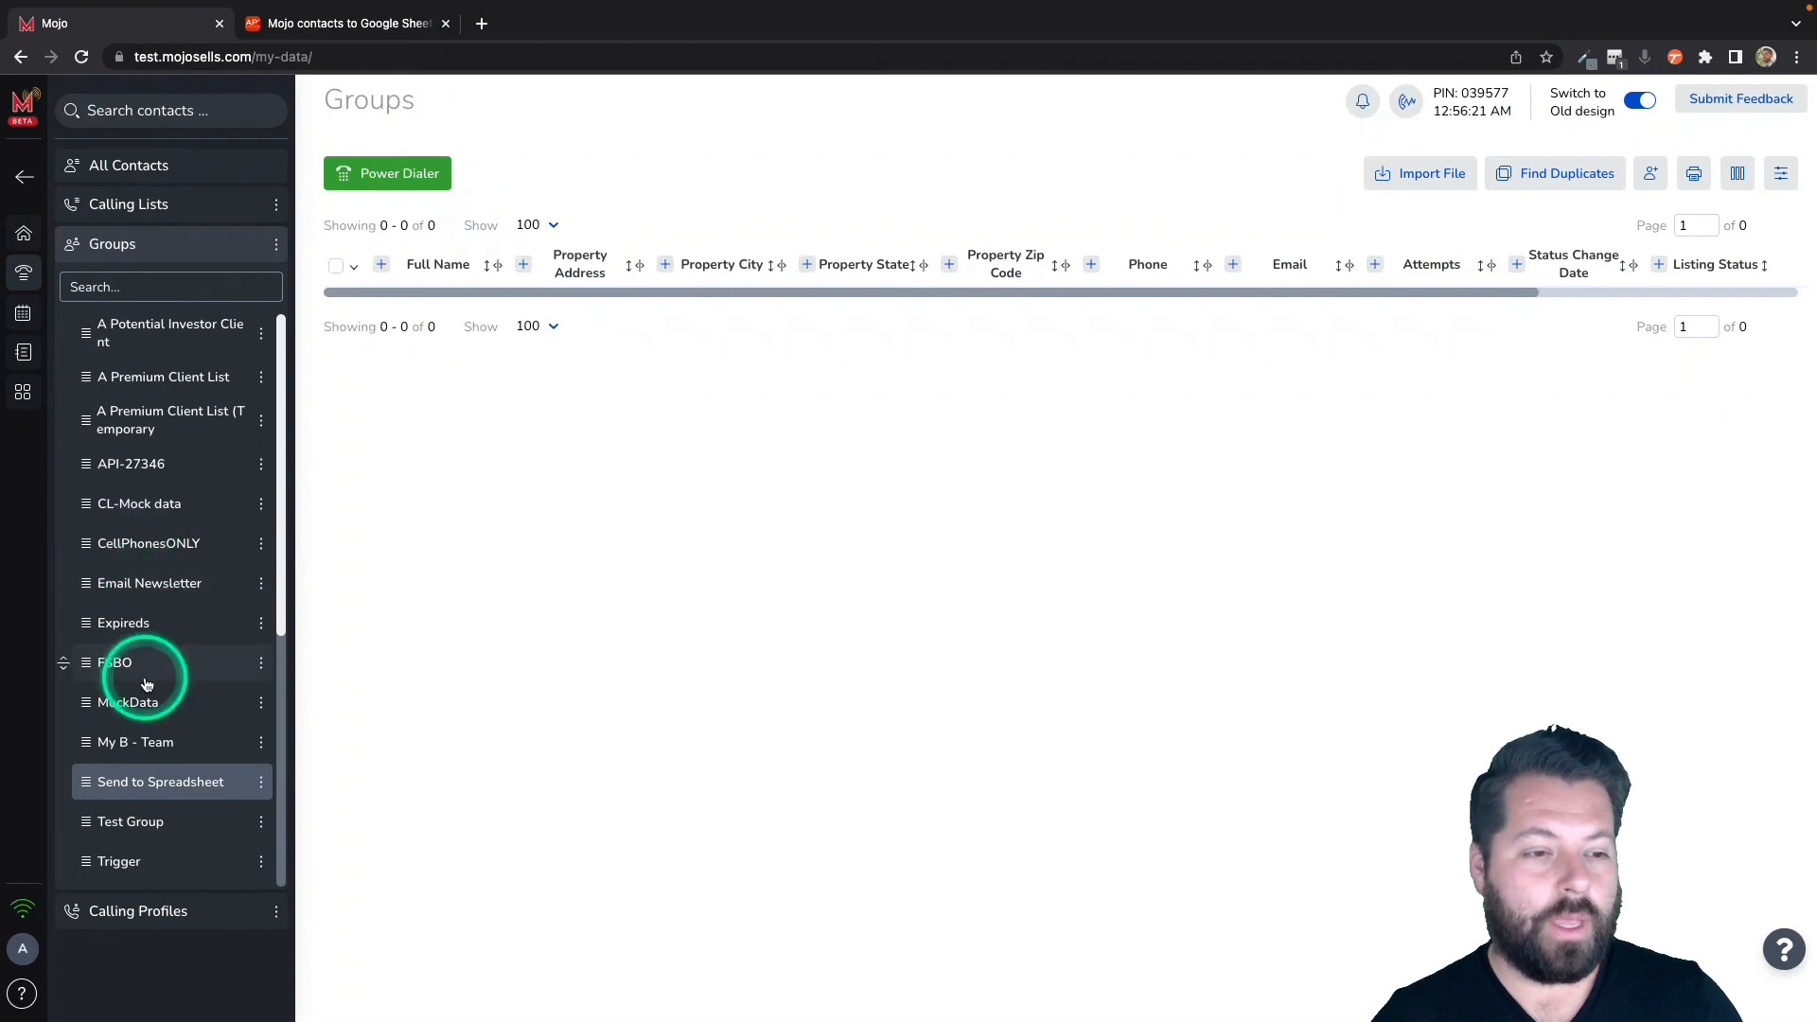
pyautogui.click(141, 211)
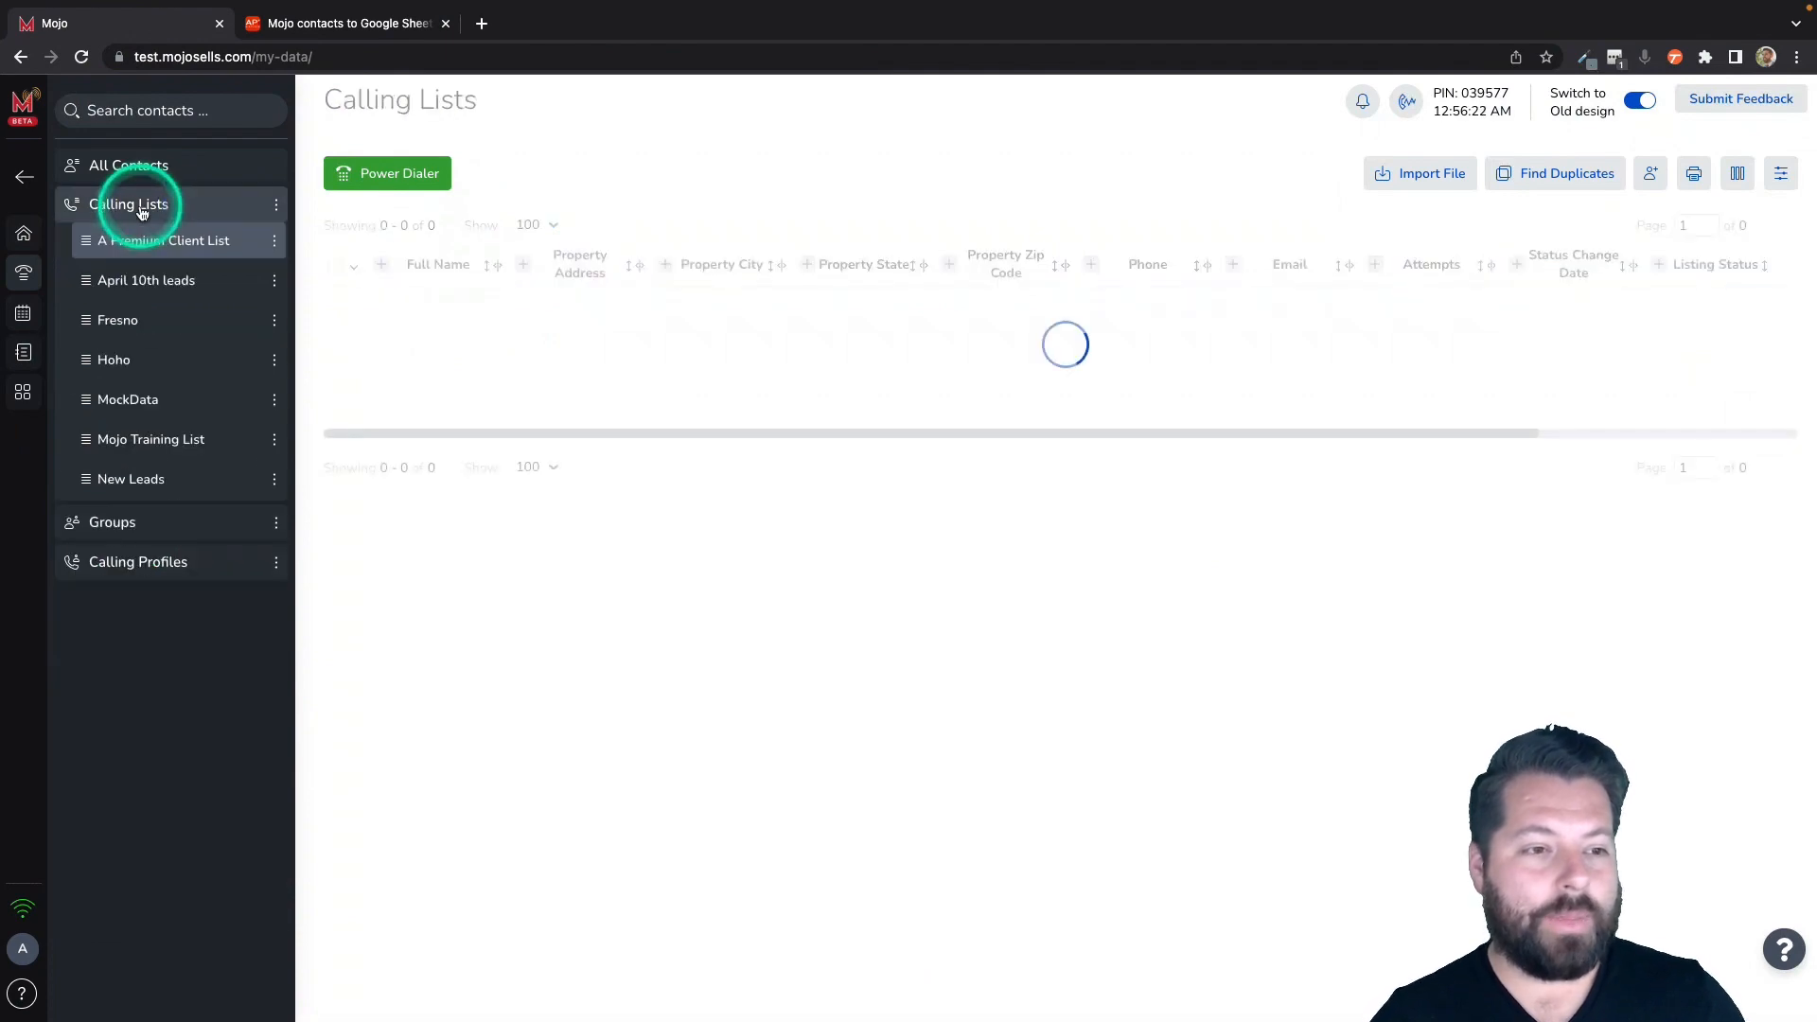
pyautogui.click(139, 284)
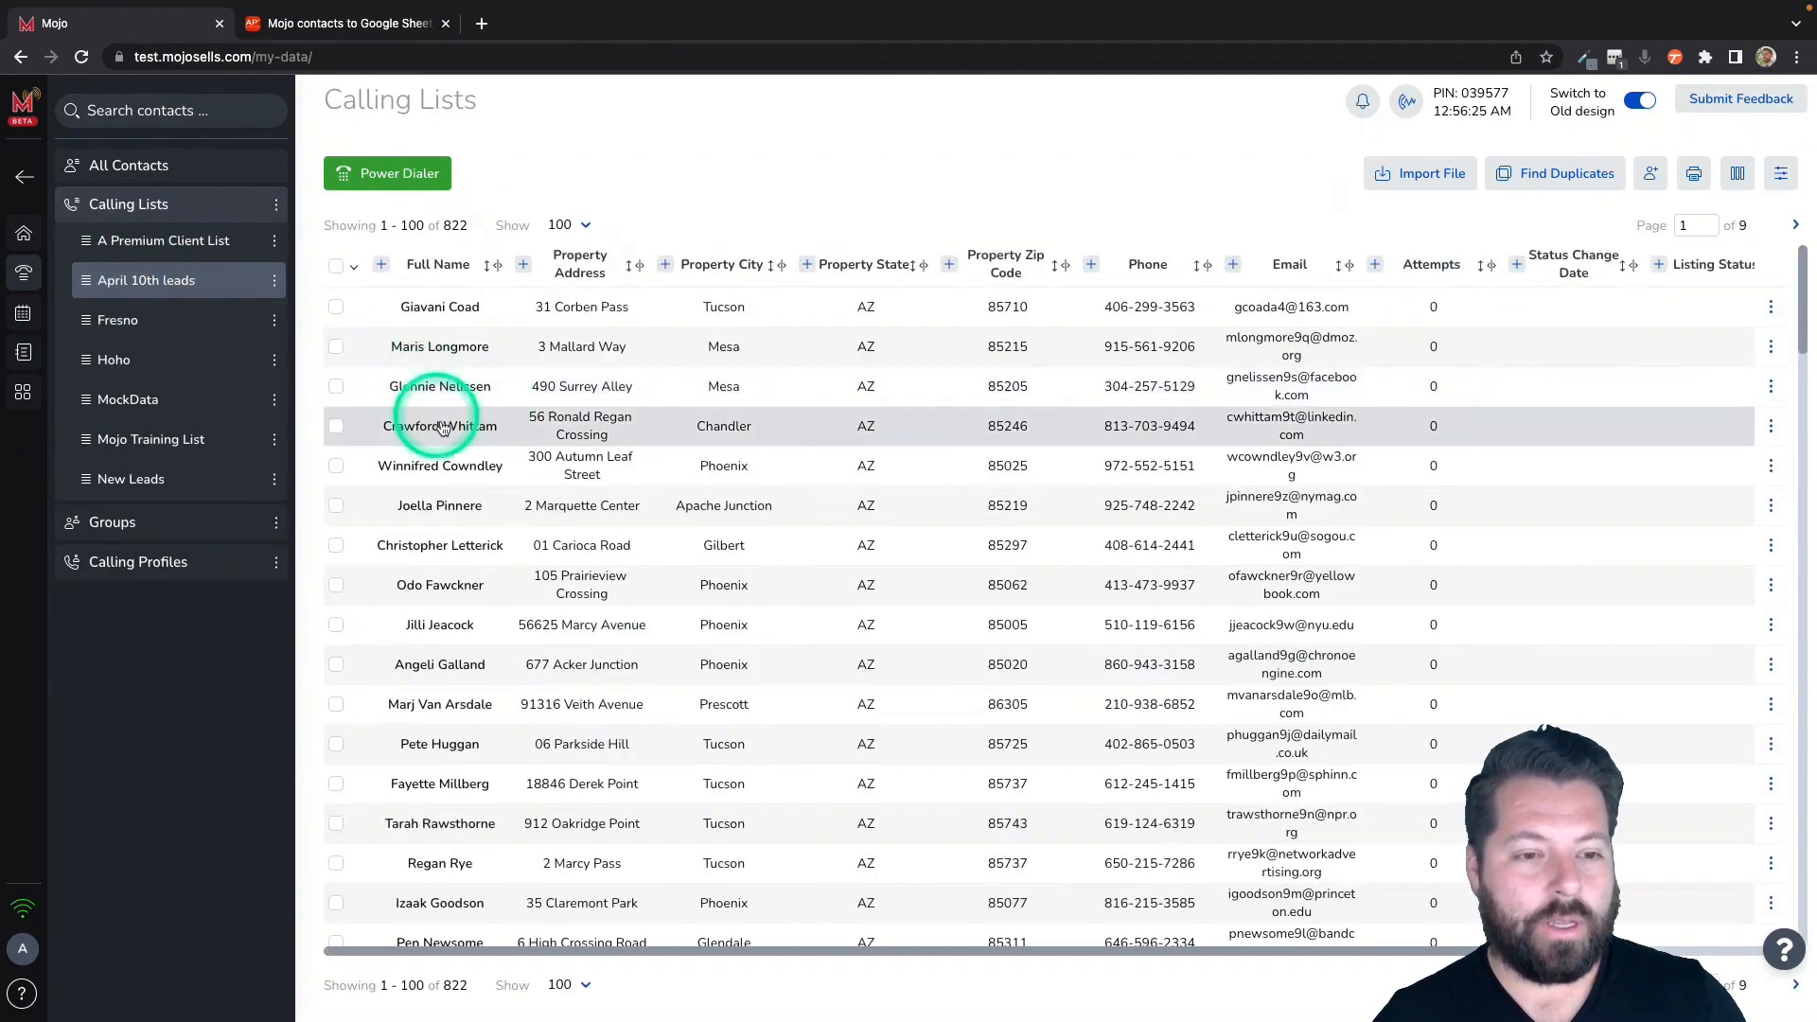
# Open the record of the third contact in the list and assign it to the "Send to Spreadsheet" group
pyautogui.click(431, 394)
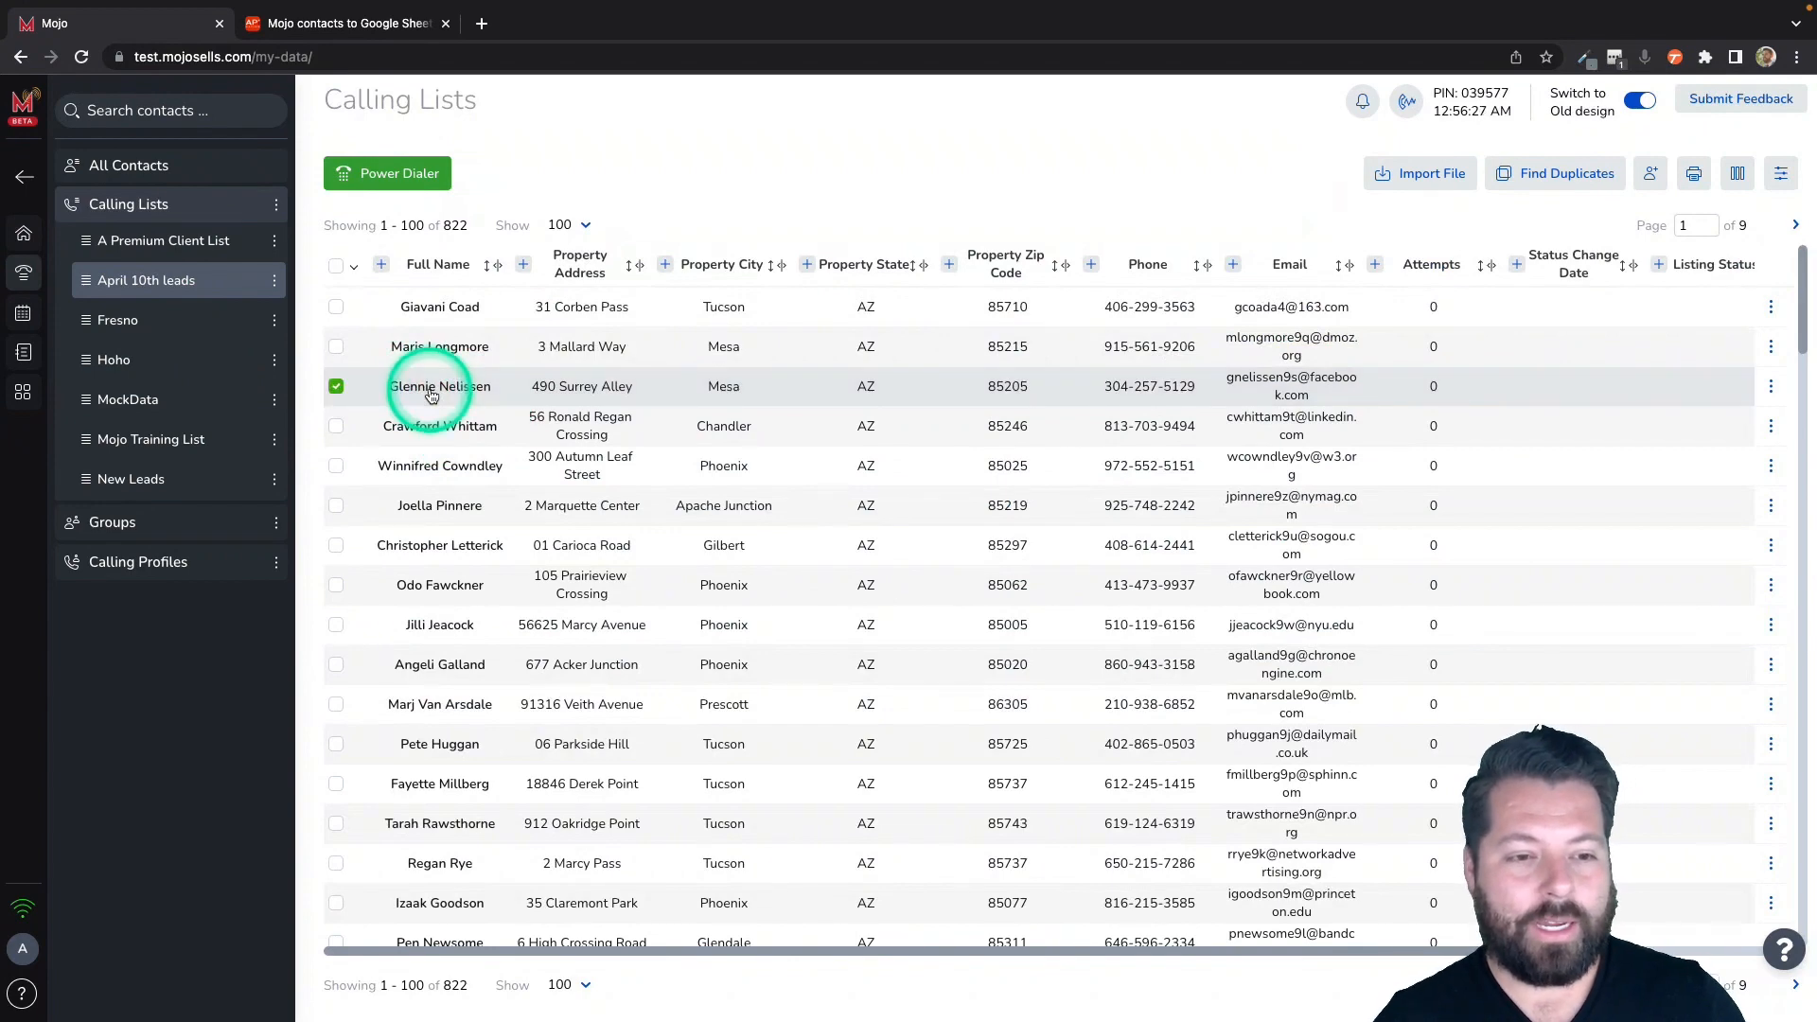
pyautogui.click(431, 394)
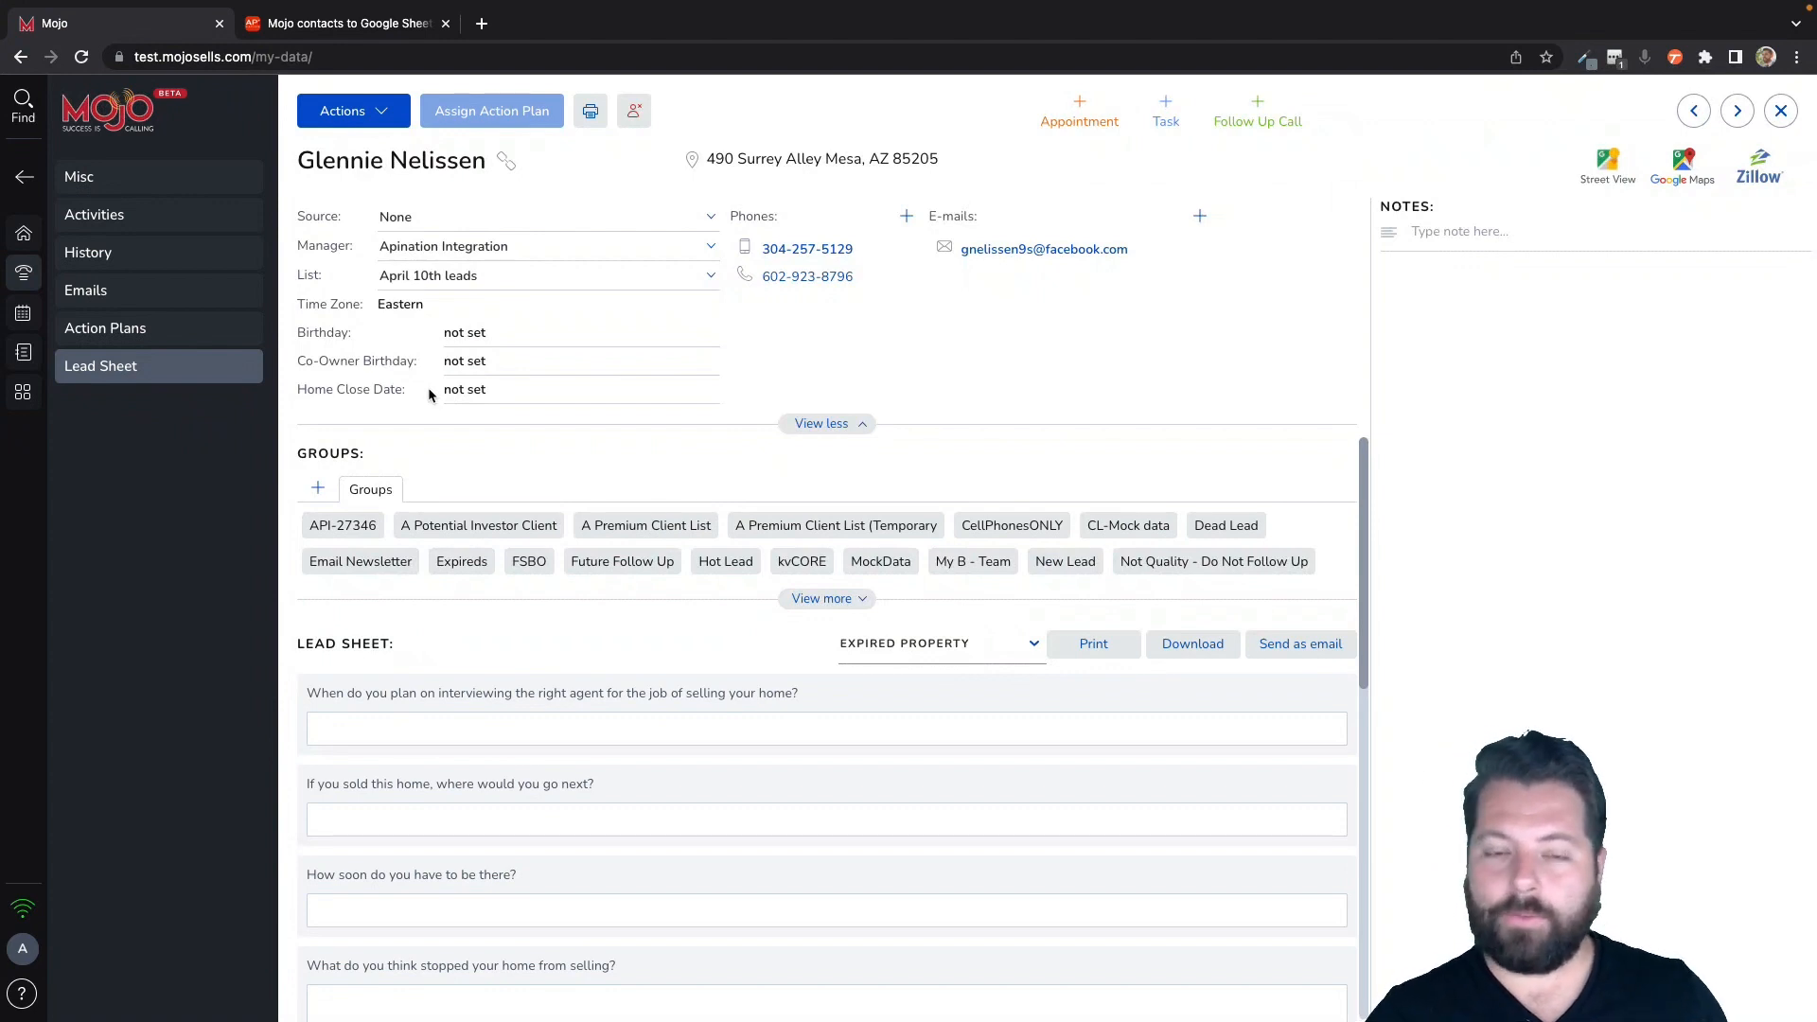
pyautogui.click(813, 599)
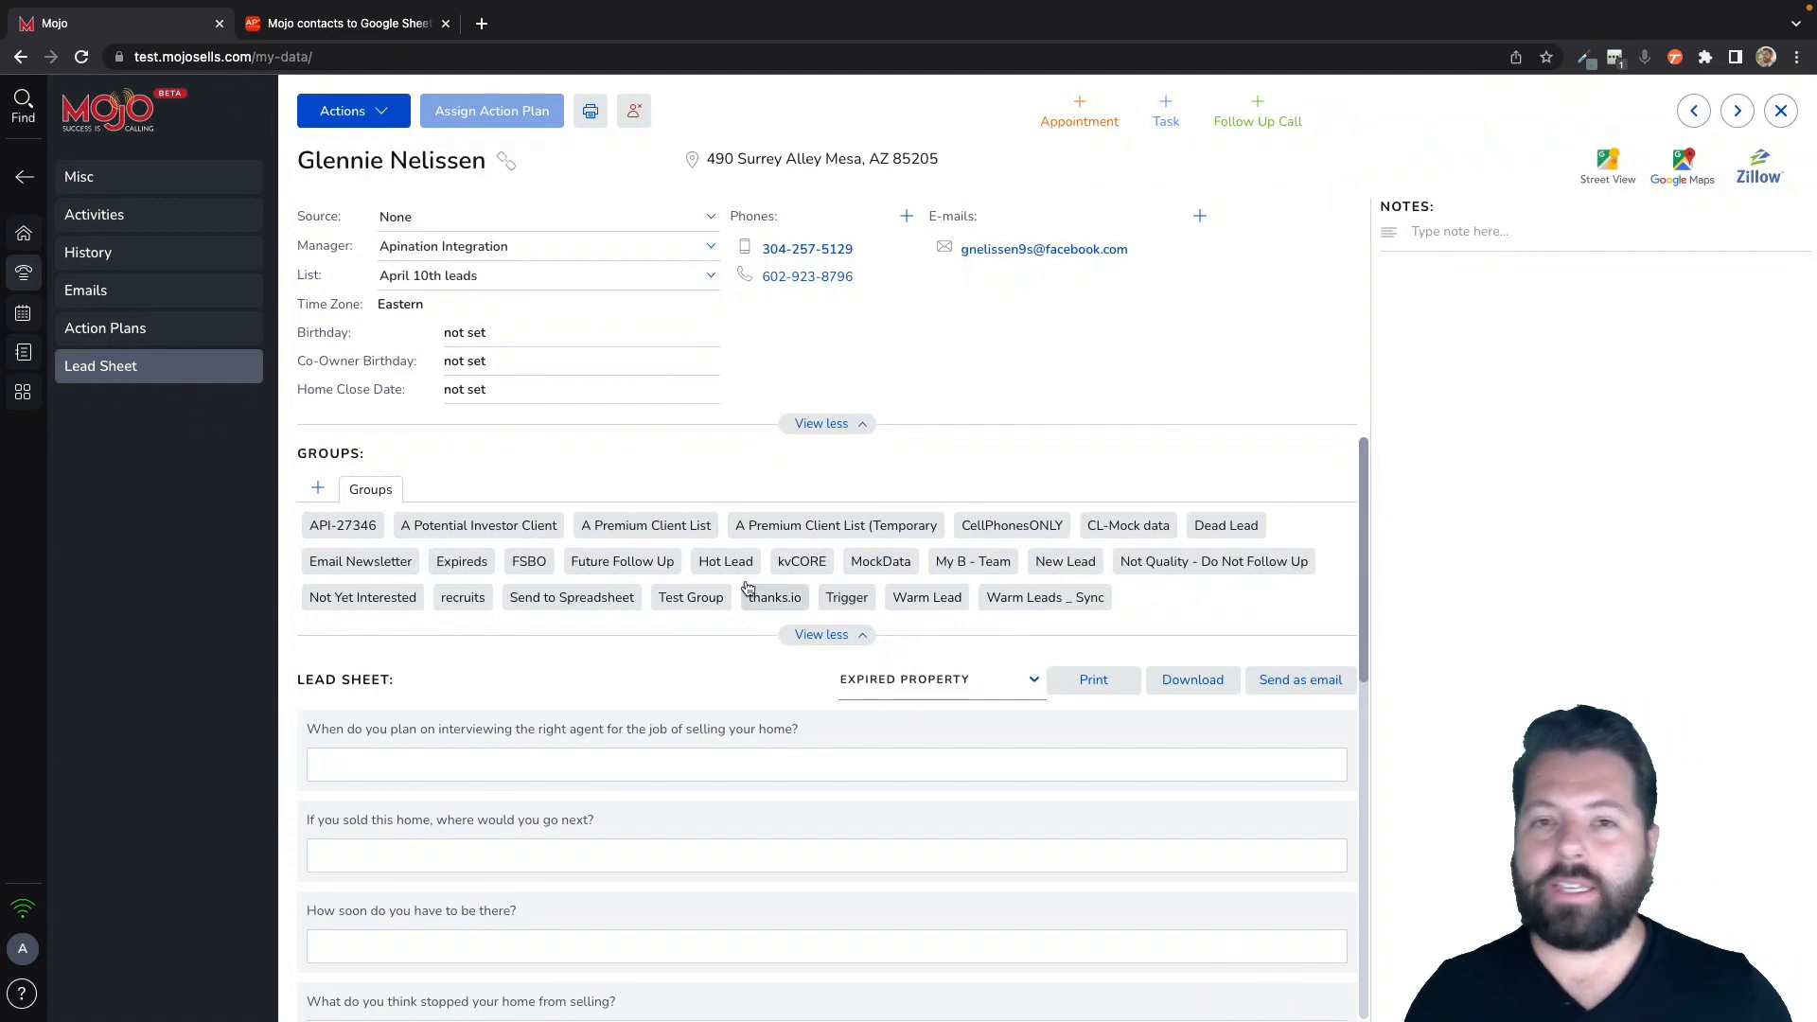
pyautogui.click(570, 598)
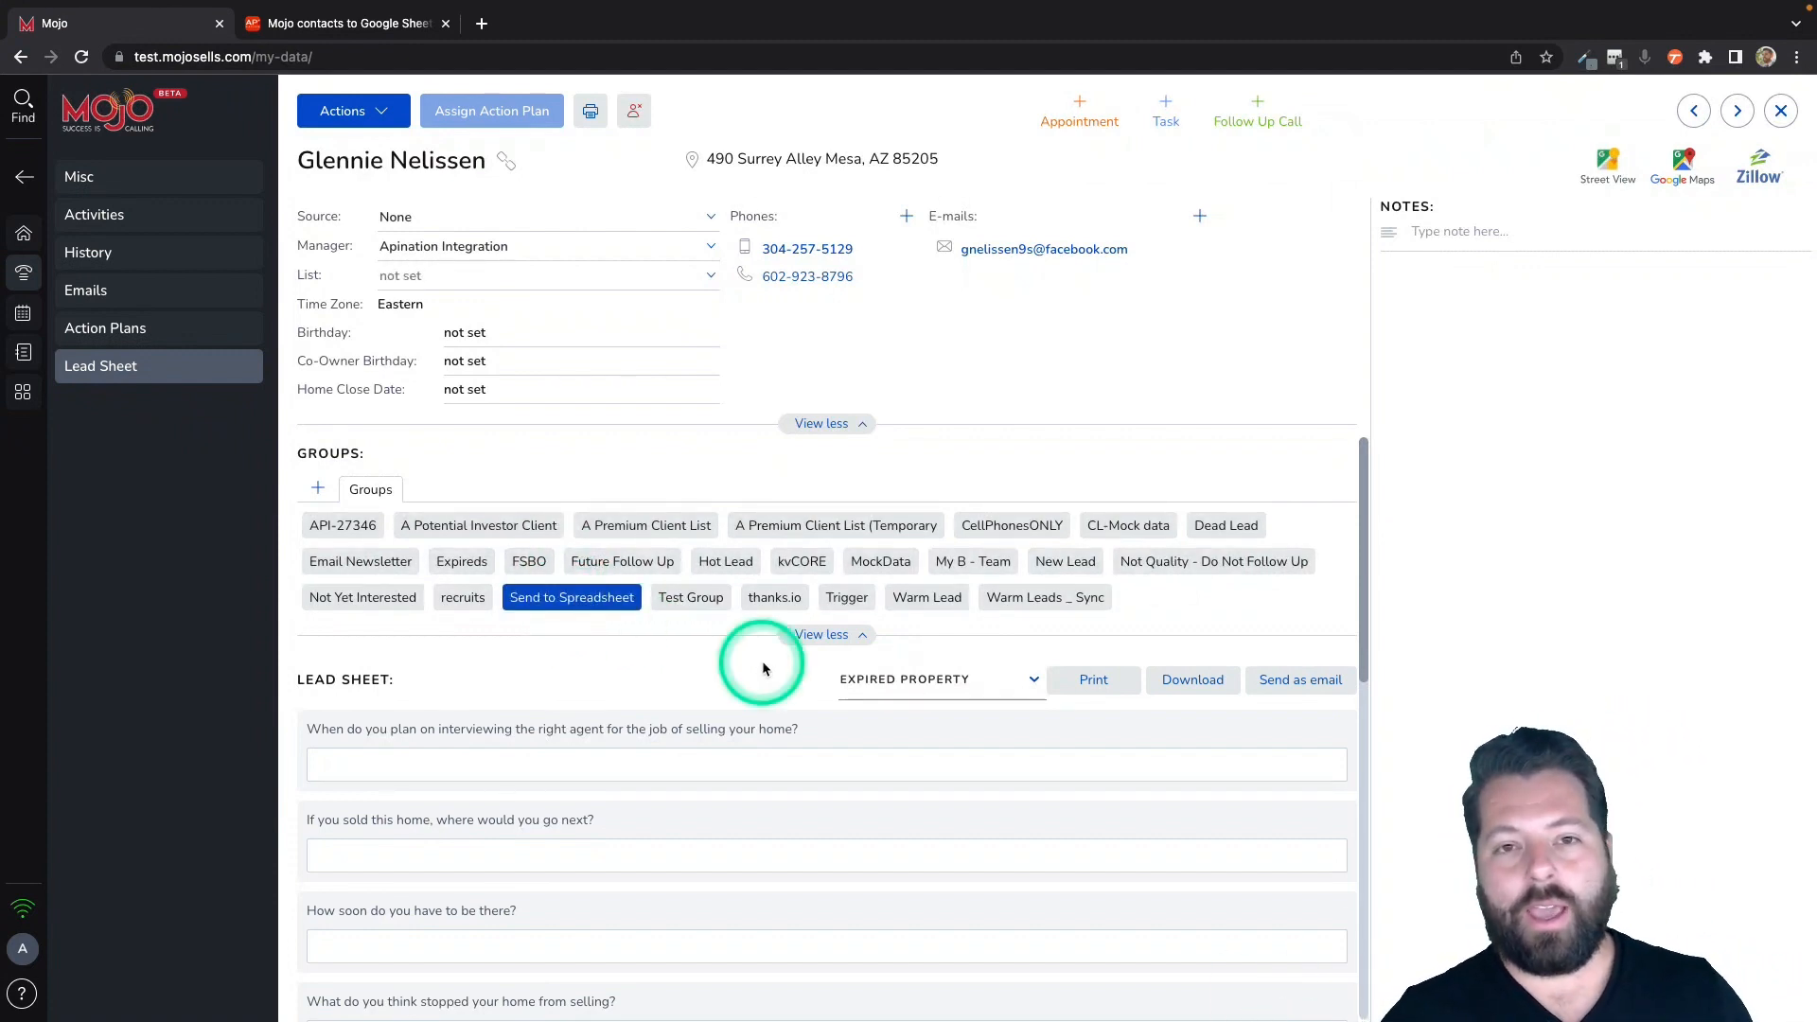